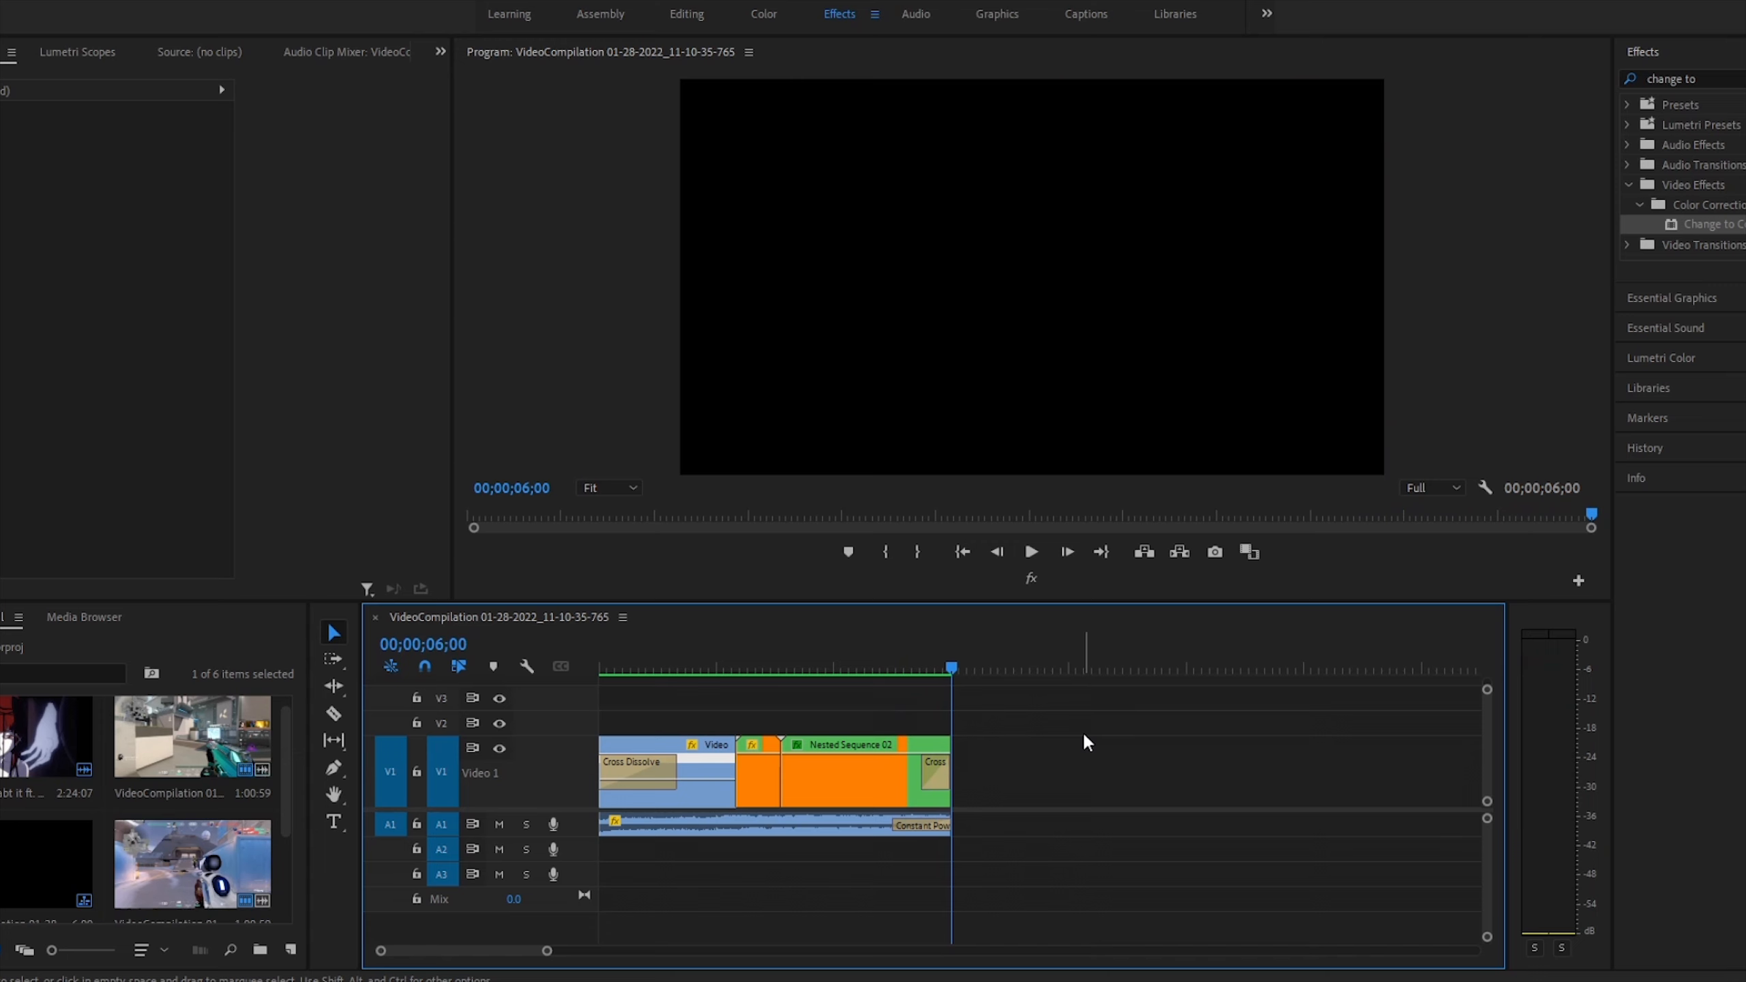
- Try creating an adjustment layer at 1920 × 1080, 59.94 fps Drop-Frame and square pixels
{"action": "left_click_drag", "start_coordinate": [951, 665], "coordinate": [596, 667]}
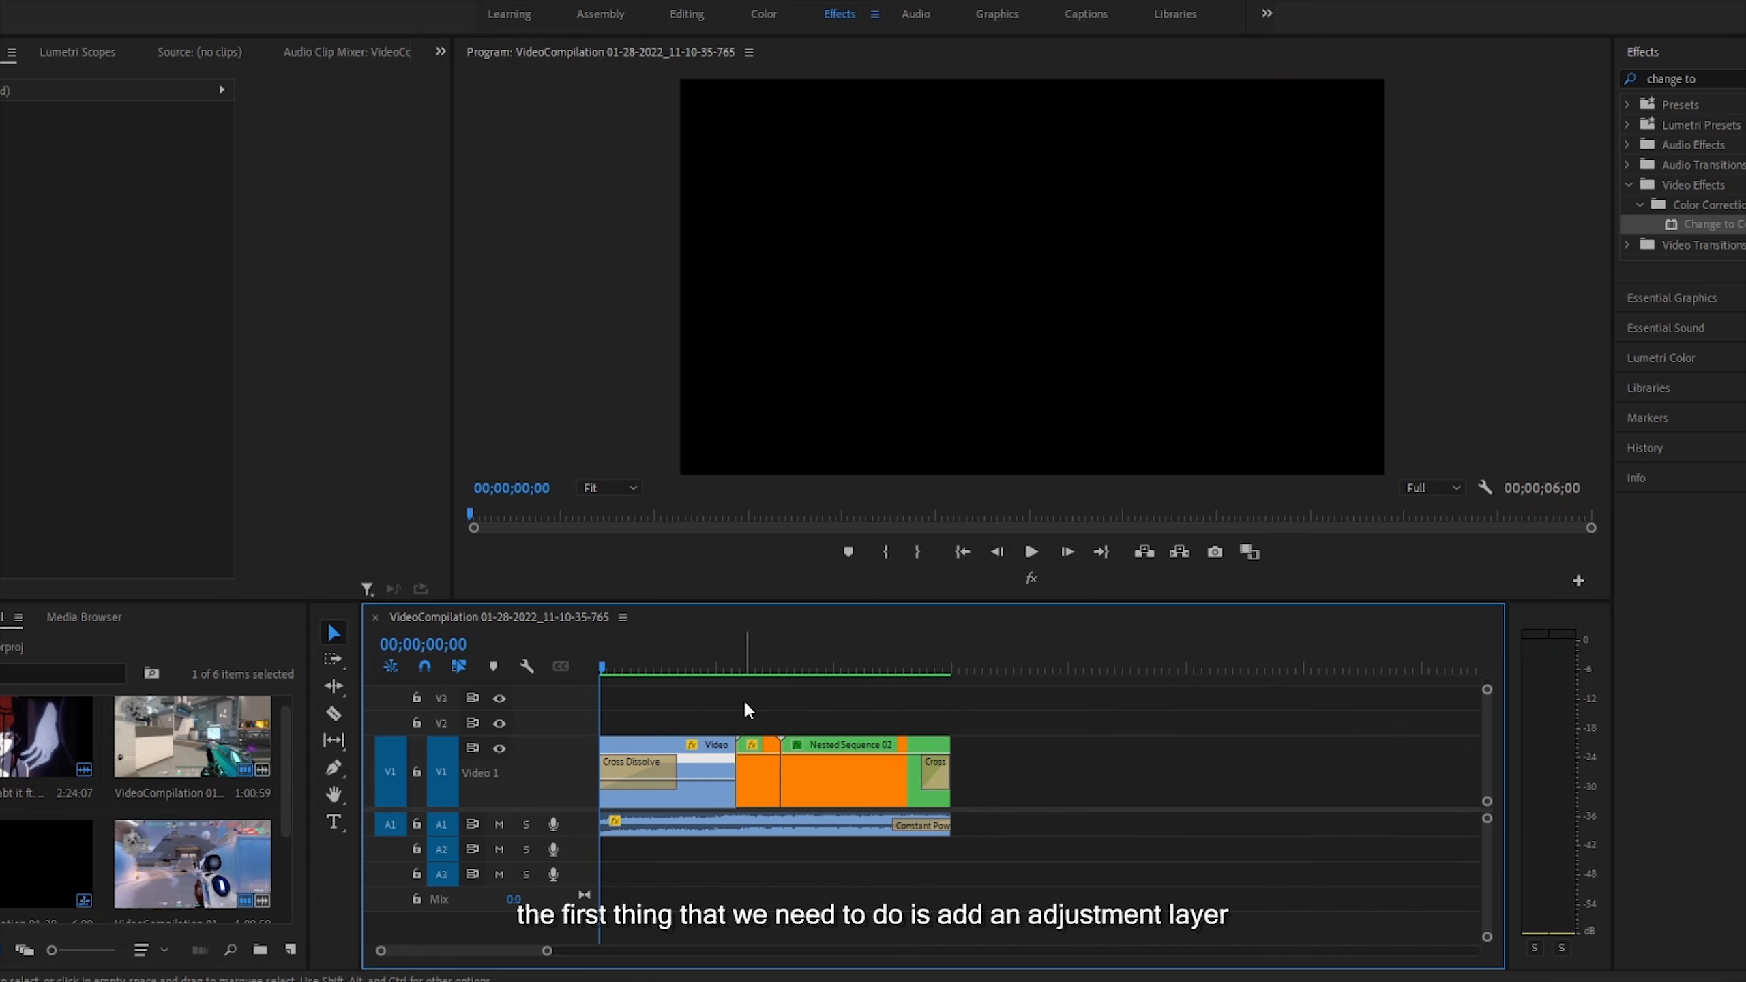
{"action": "left_click", "coordinate": [294, 951]}
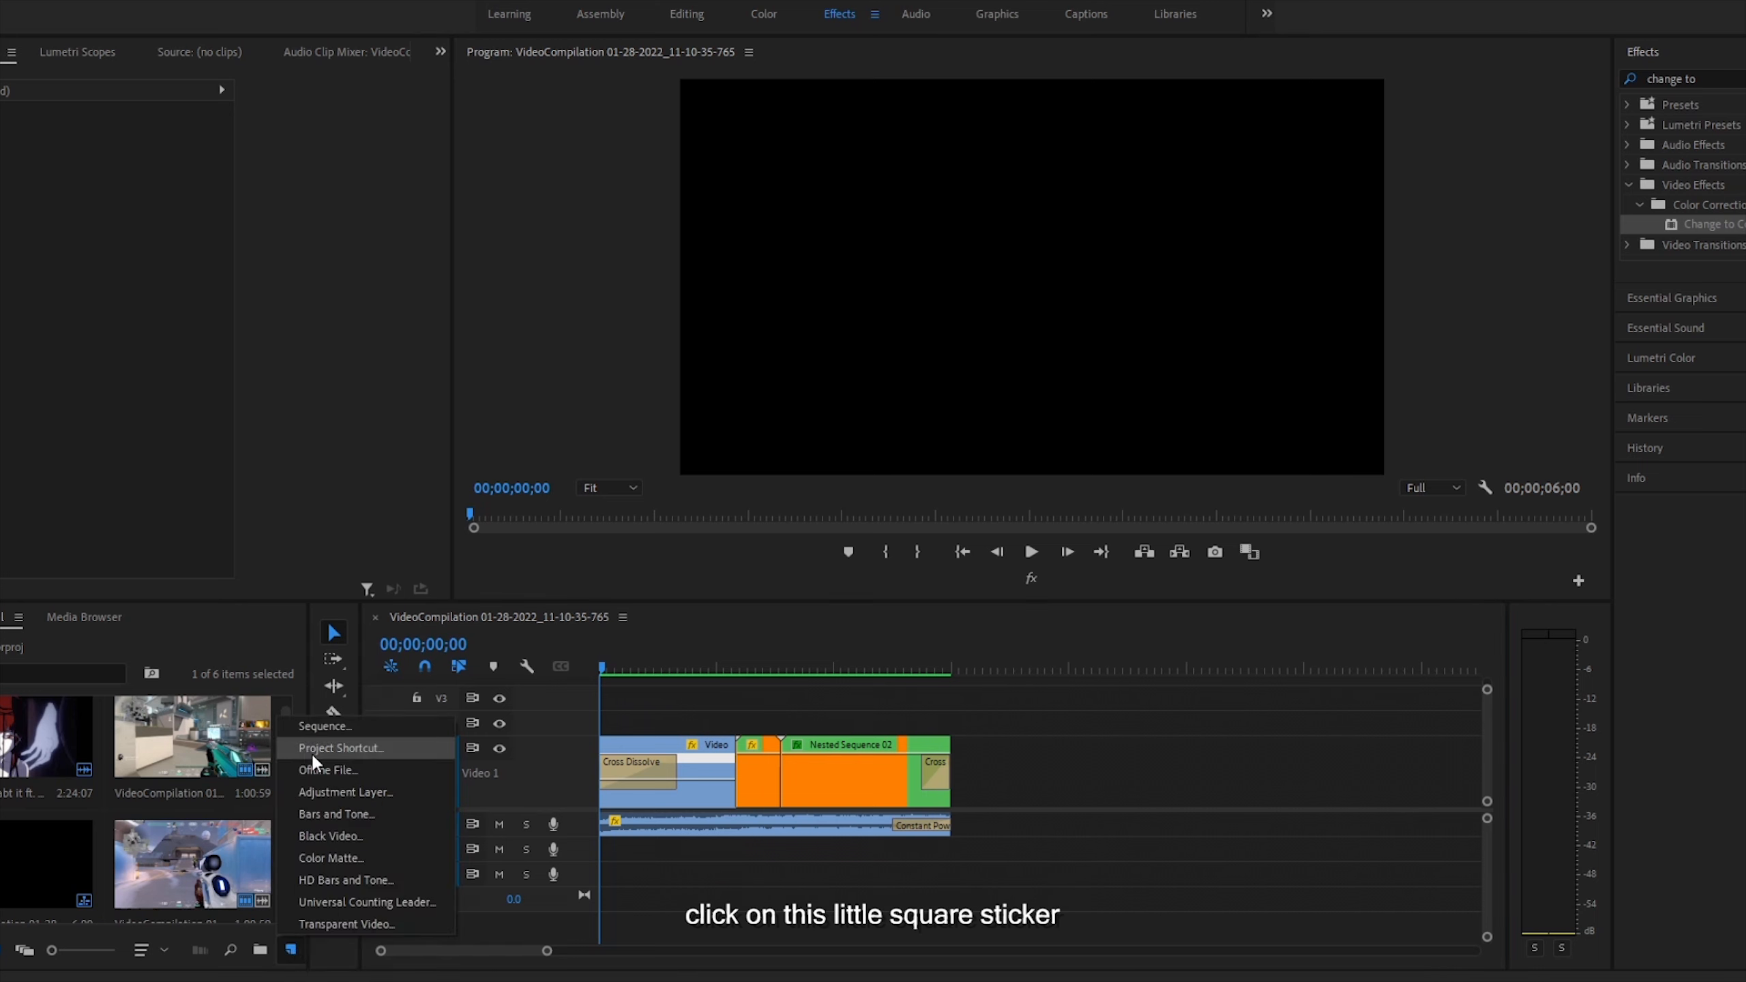
{"action": "left_click", "coordinate": [308, 792]}
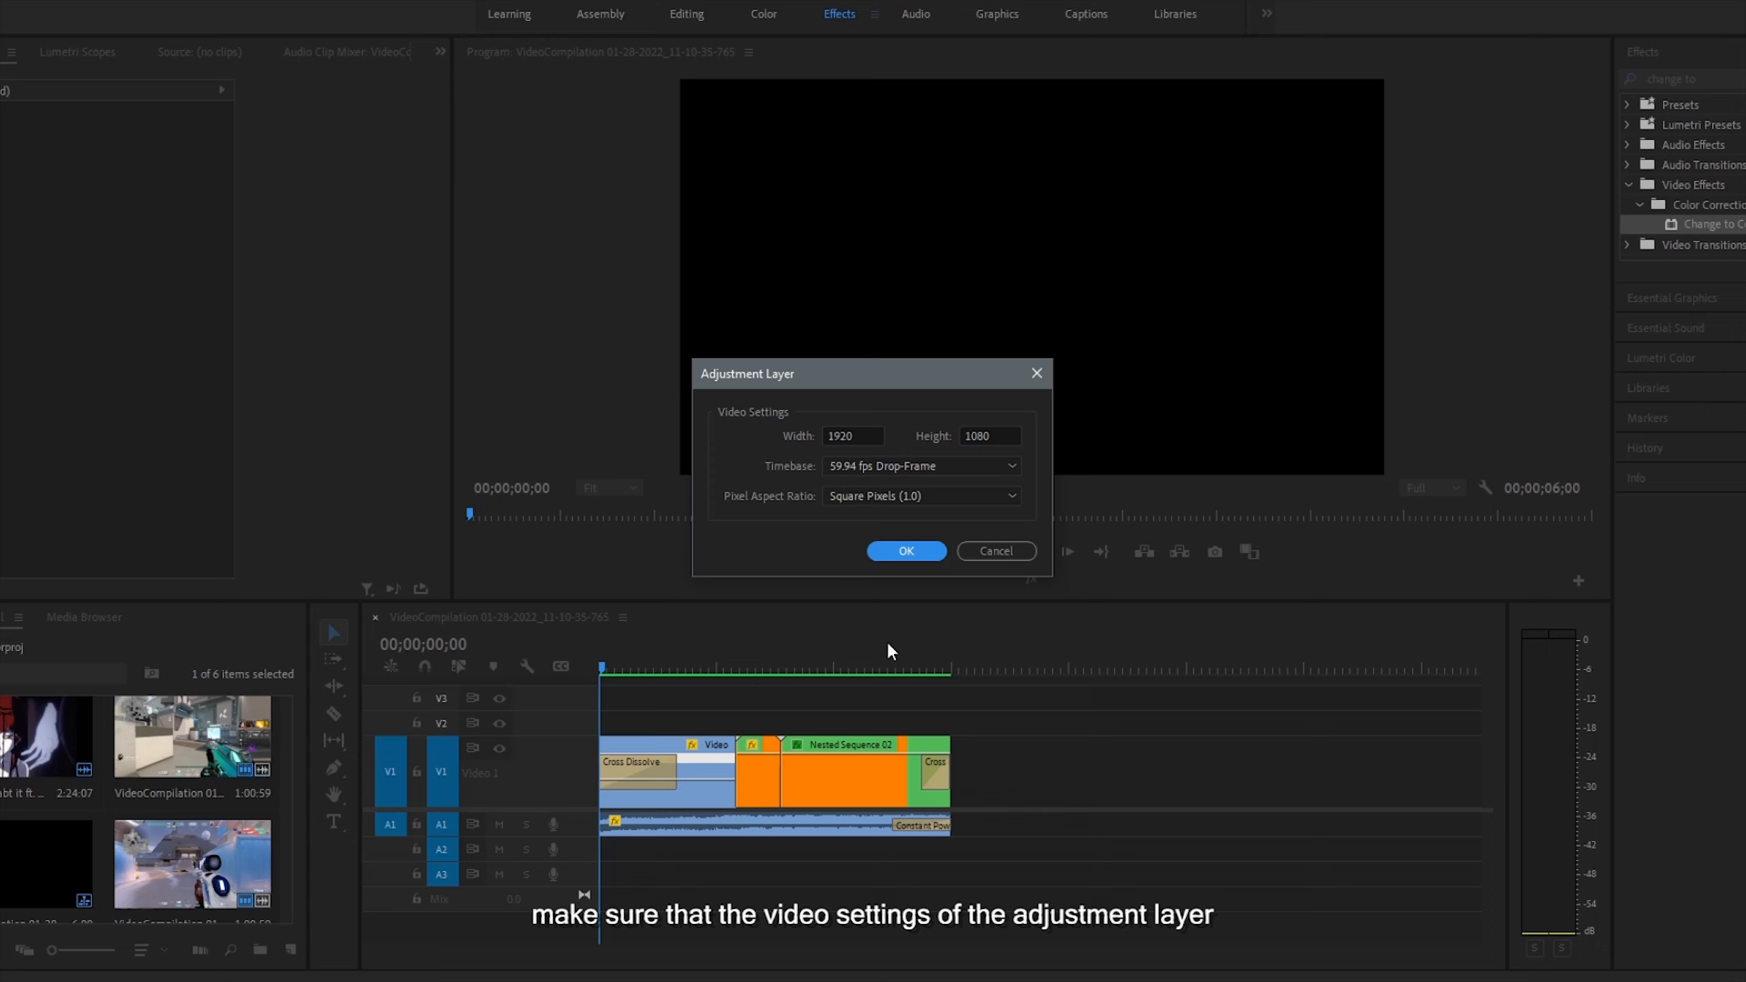
{"action": "left_click", "coordinate": [906, 550]}
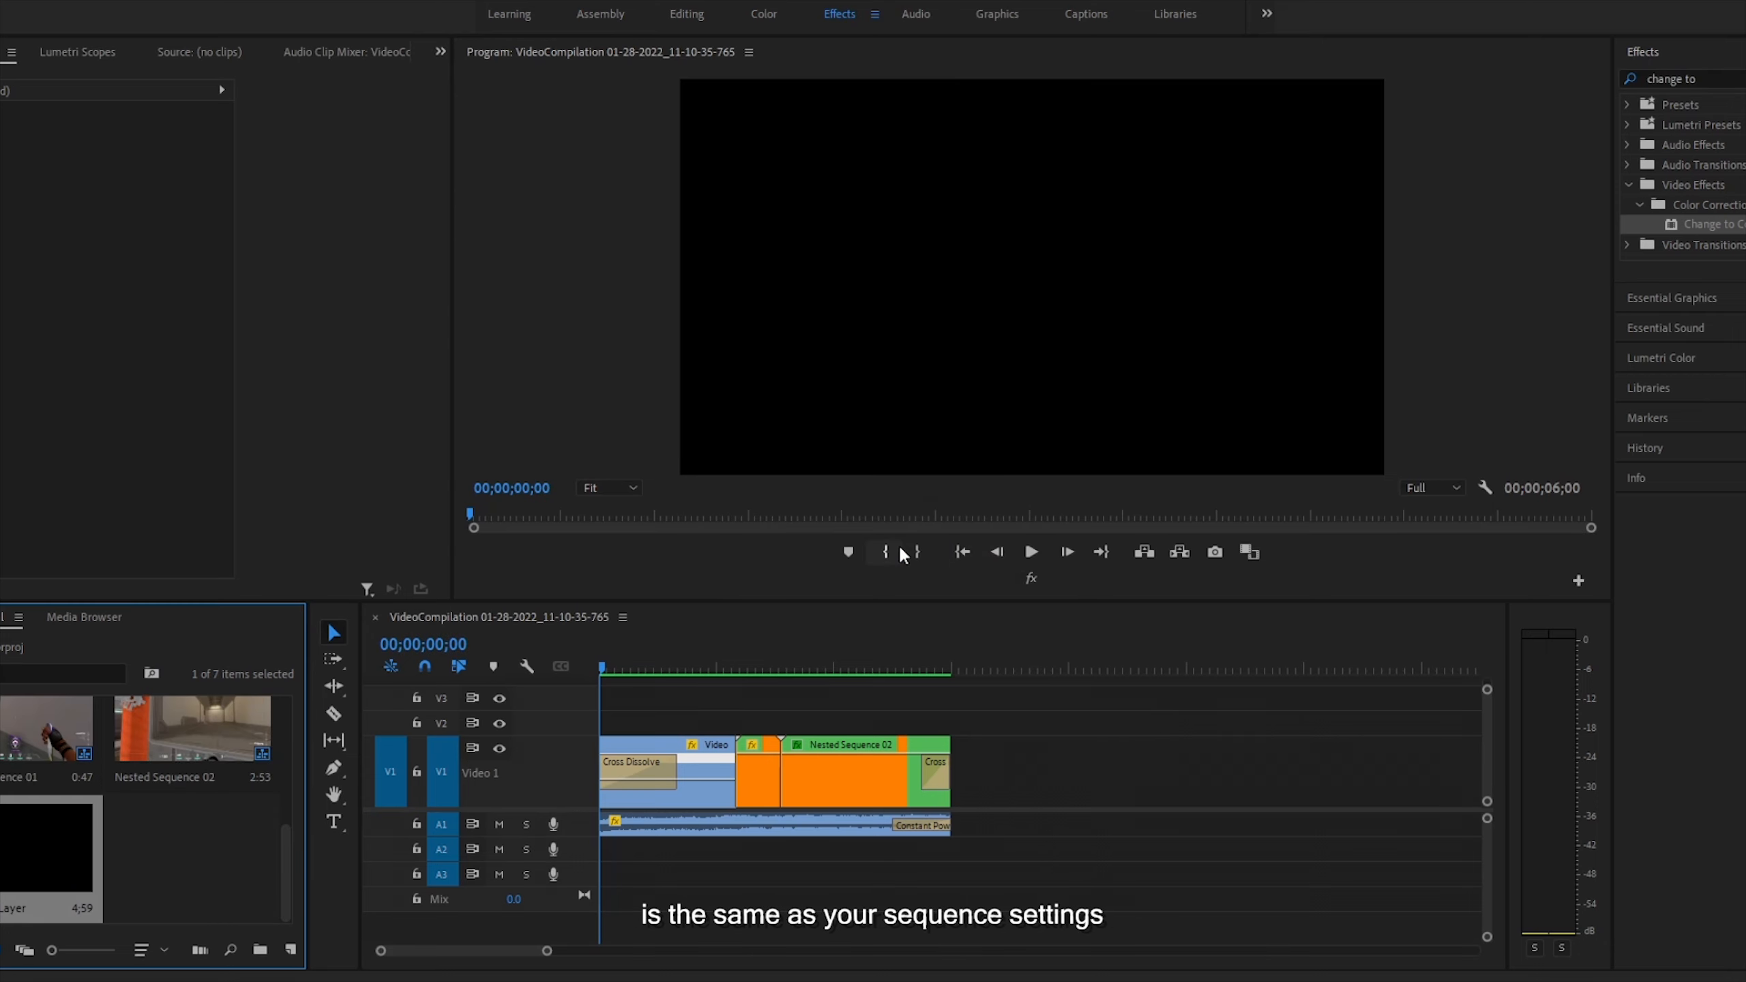
- Create a new adjustment layer in the project, accepting the offered video settings
{"action": "left_click", "coordinate": [291, 950]}
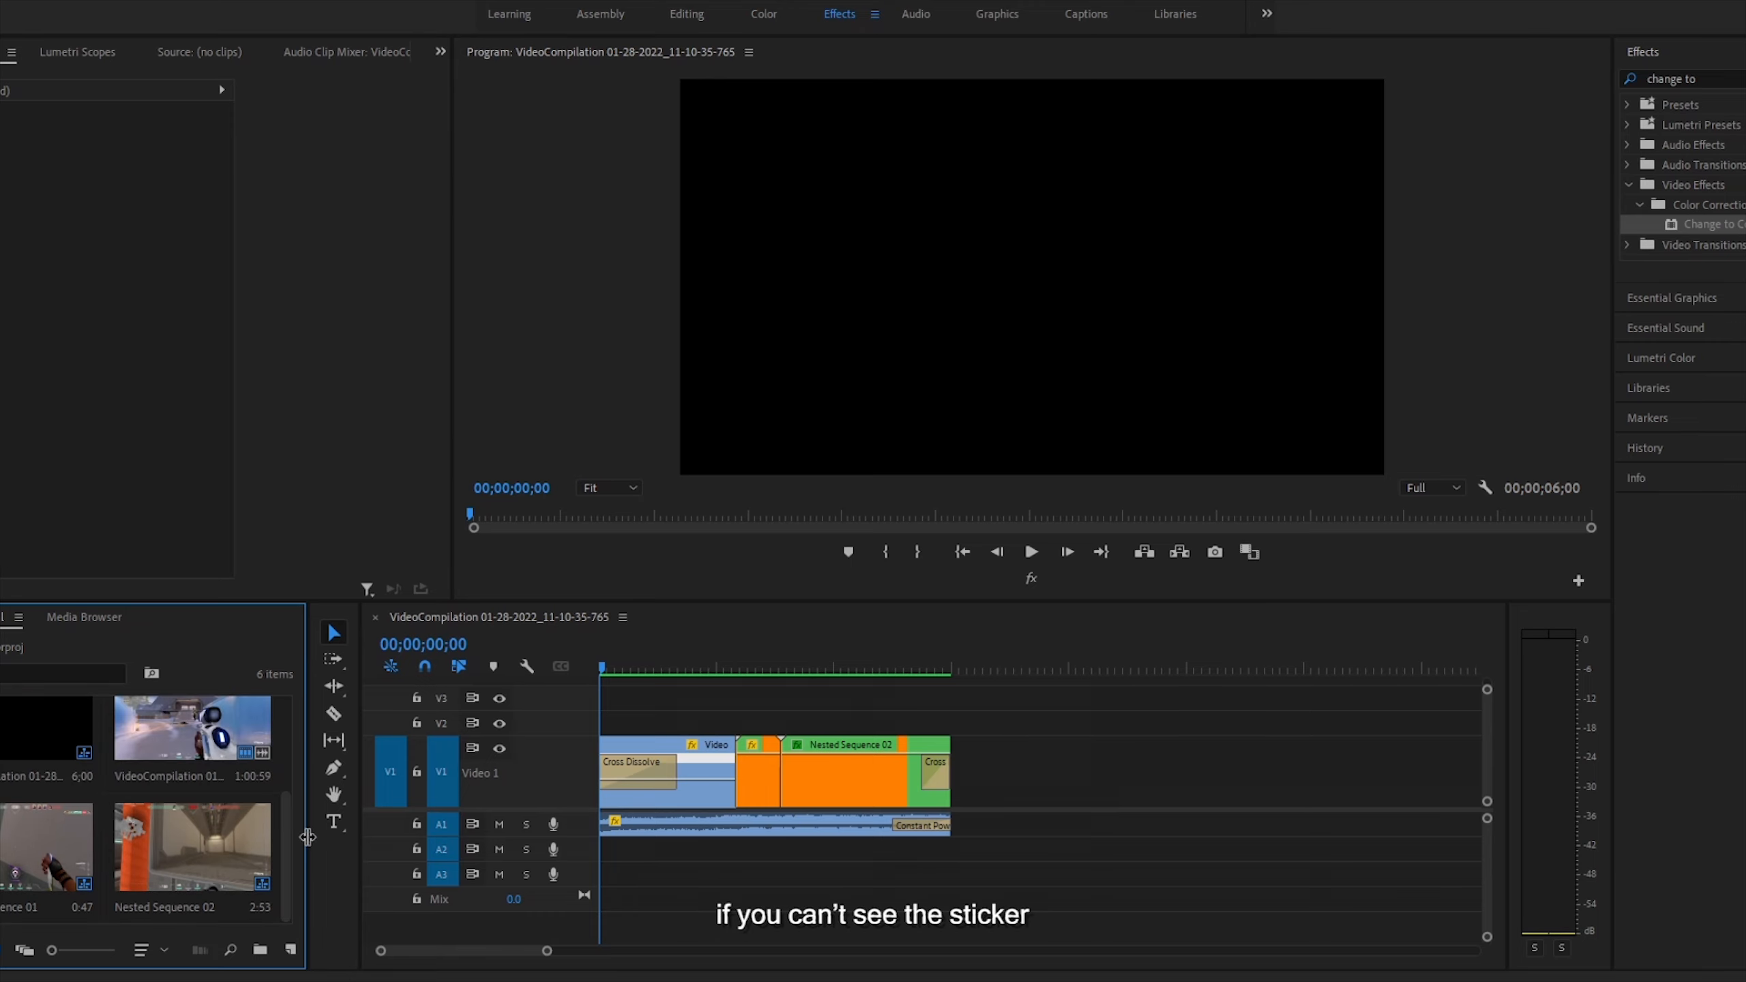
{"action": "left_click_drag", "start_coordinate": [308, 836], "coordinate": [307, 784]}
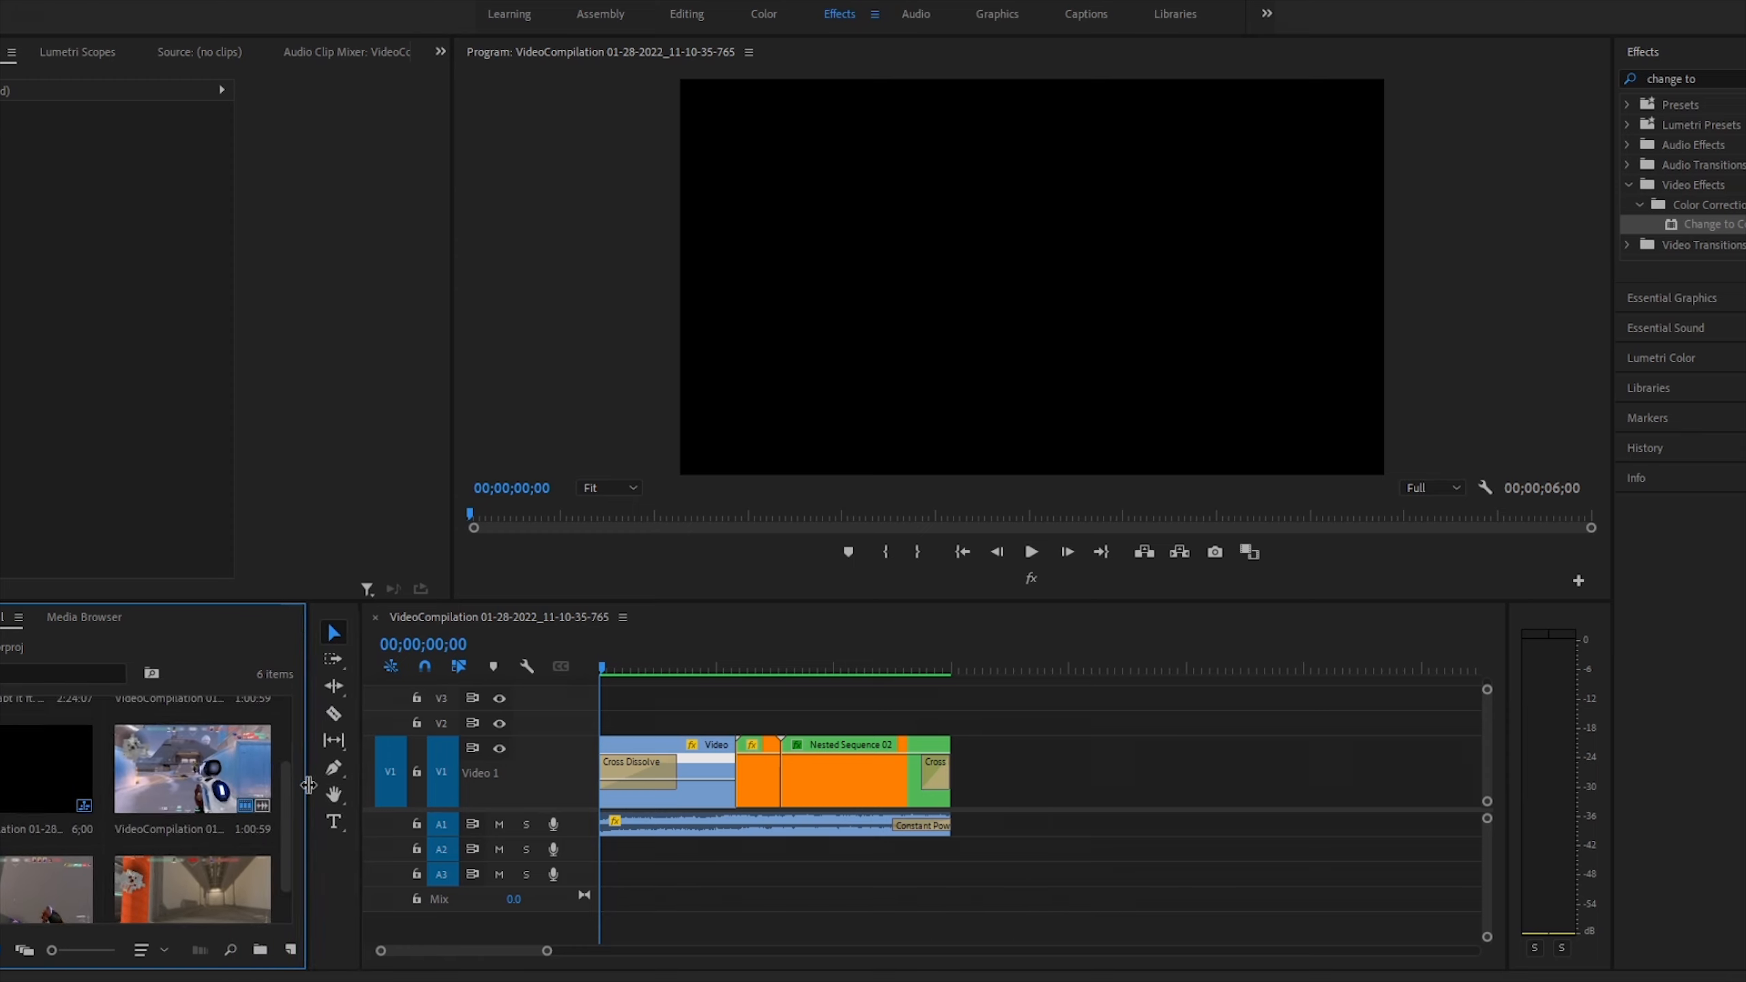
{"action": "left_click", "coordinate": [292, 953]}
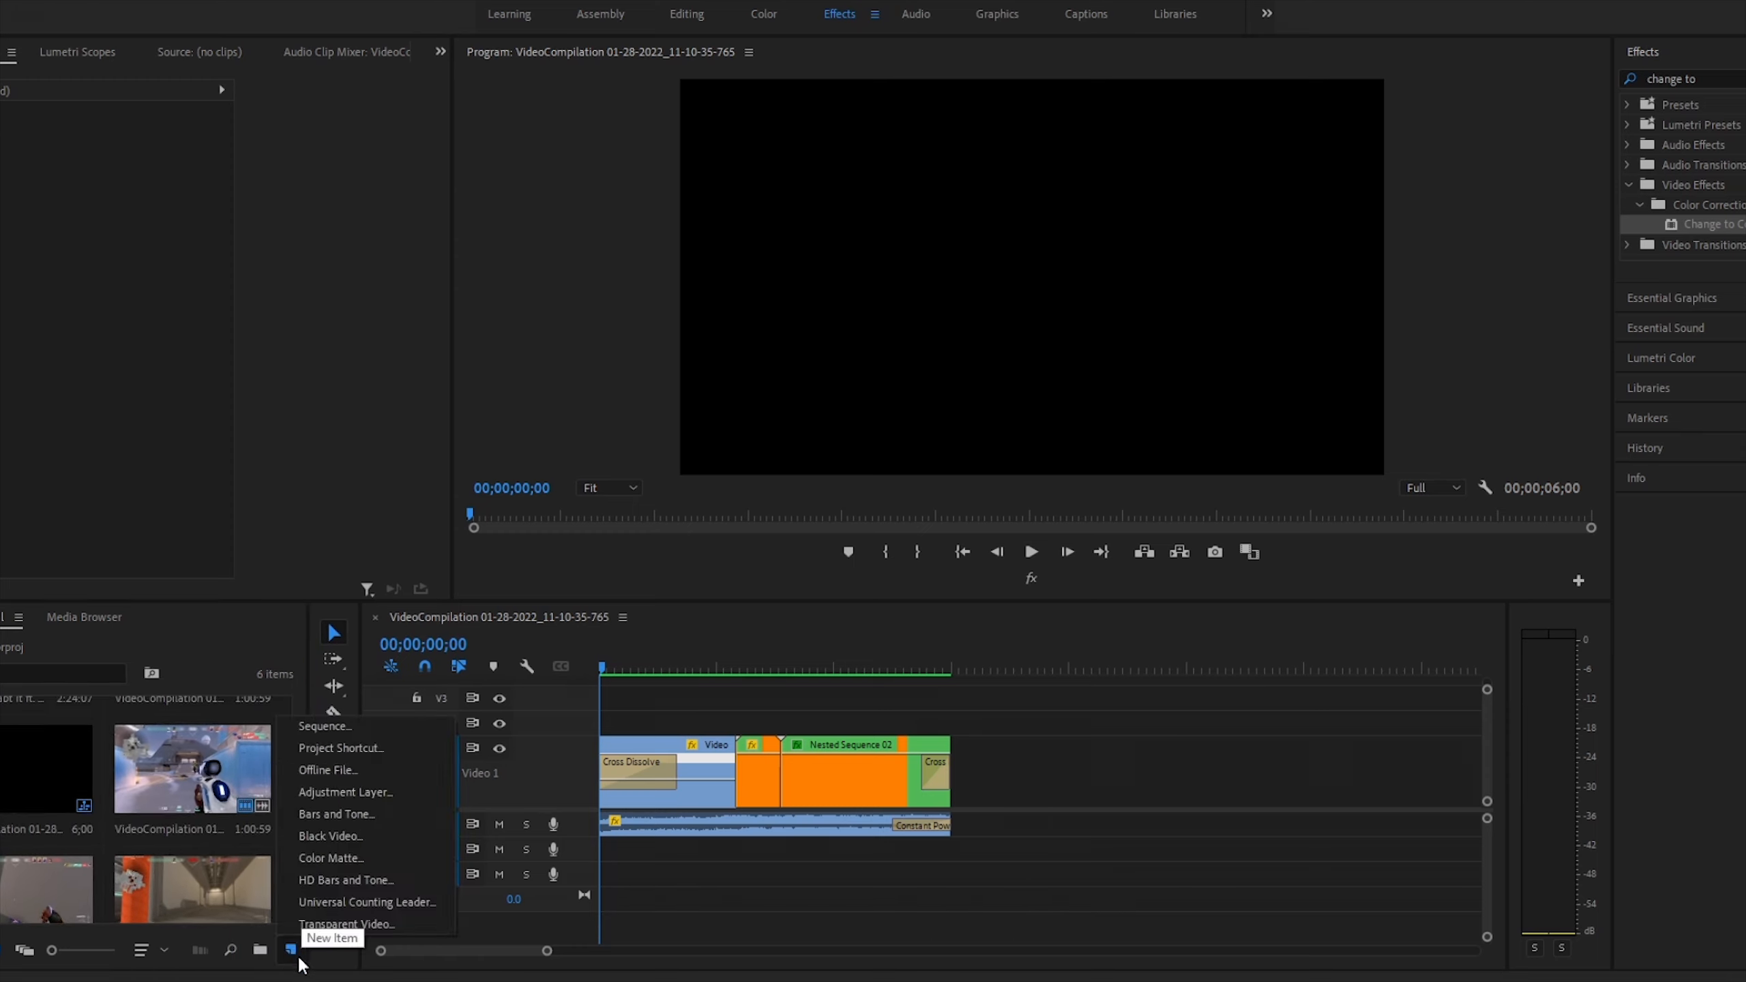
{"action": "left_click", "coordinate": [357, 806]}
{"action": "left_click", "coordinate": [905, 551]}
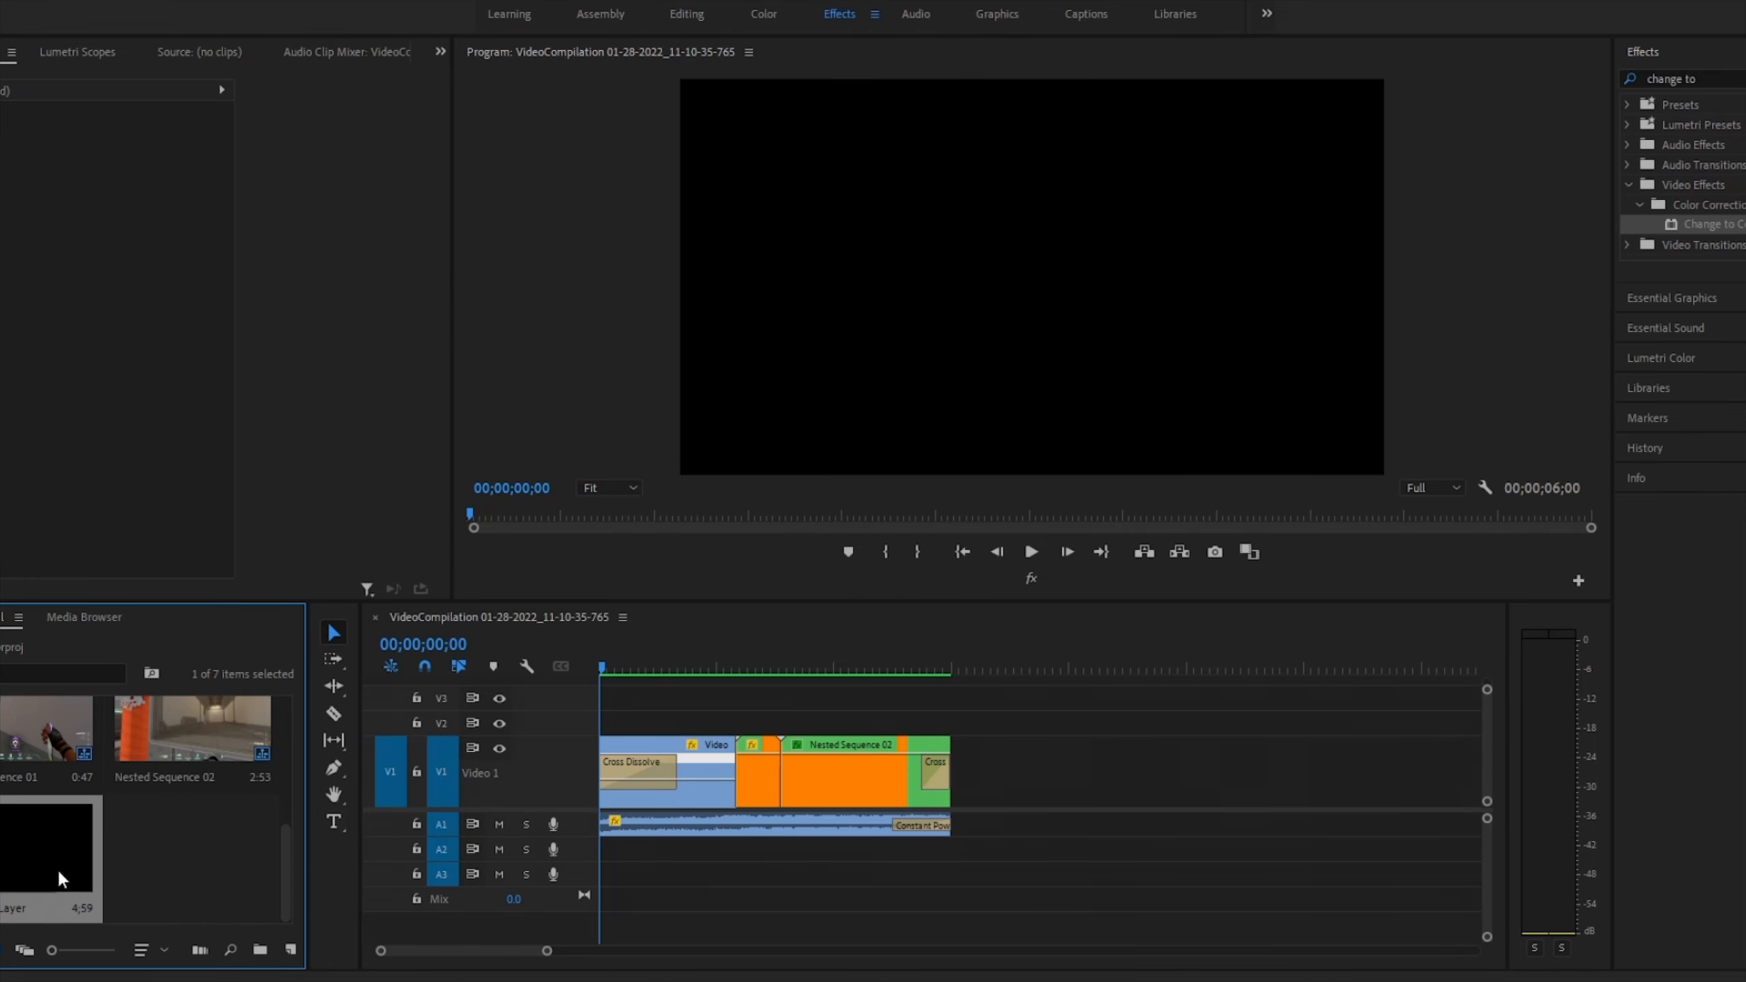
- Place the adjustment layer on V2 above the nested clips and trim it so separate pieces meet at the cut
{"action": "left_click_drag", "start_coordinate": [62, 881], "coordinate": [759, 724]}
{"action": "scroll", "coordinate": [712, 746], "scroll_direction": "up", "scroll_amount": 3}
{"action": "left_click_drag", "start_coordinate": [1245, 724], "coordinate": [871, 727]}
{"action": "scroll", "coordinate": [708, 704], "scroll_direction": "down", "scroll_amount": 3}
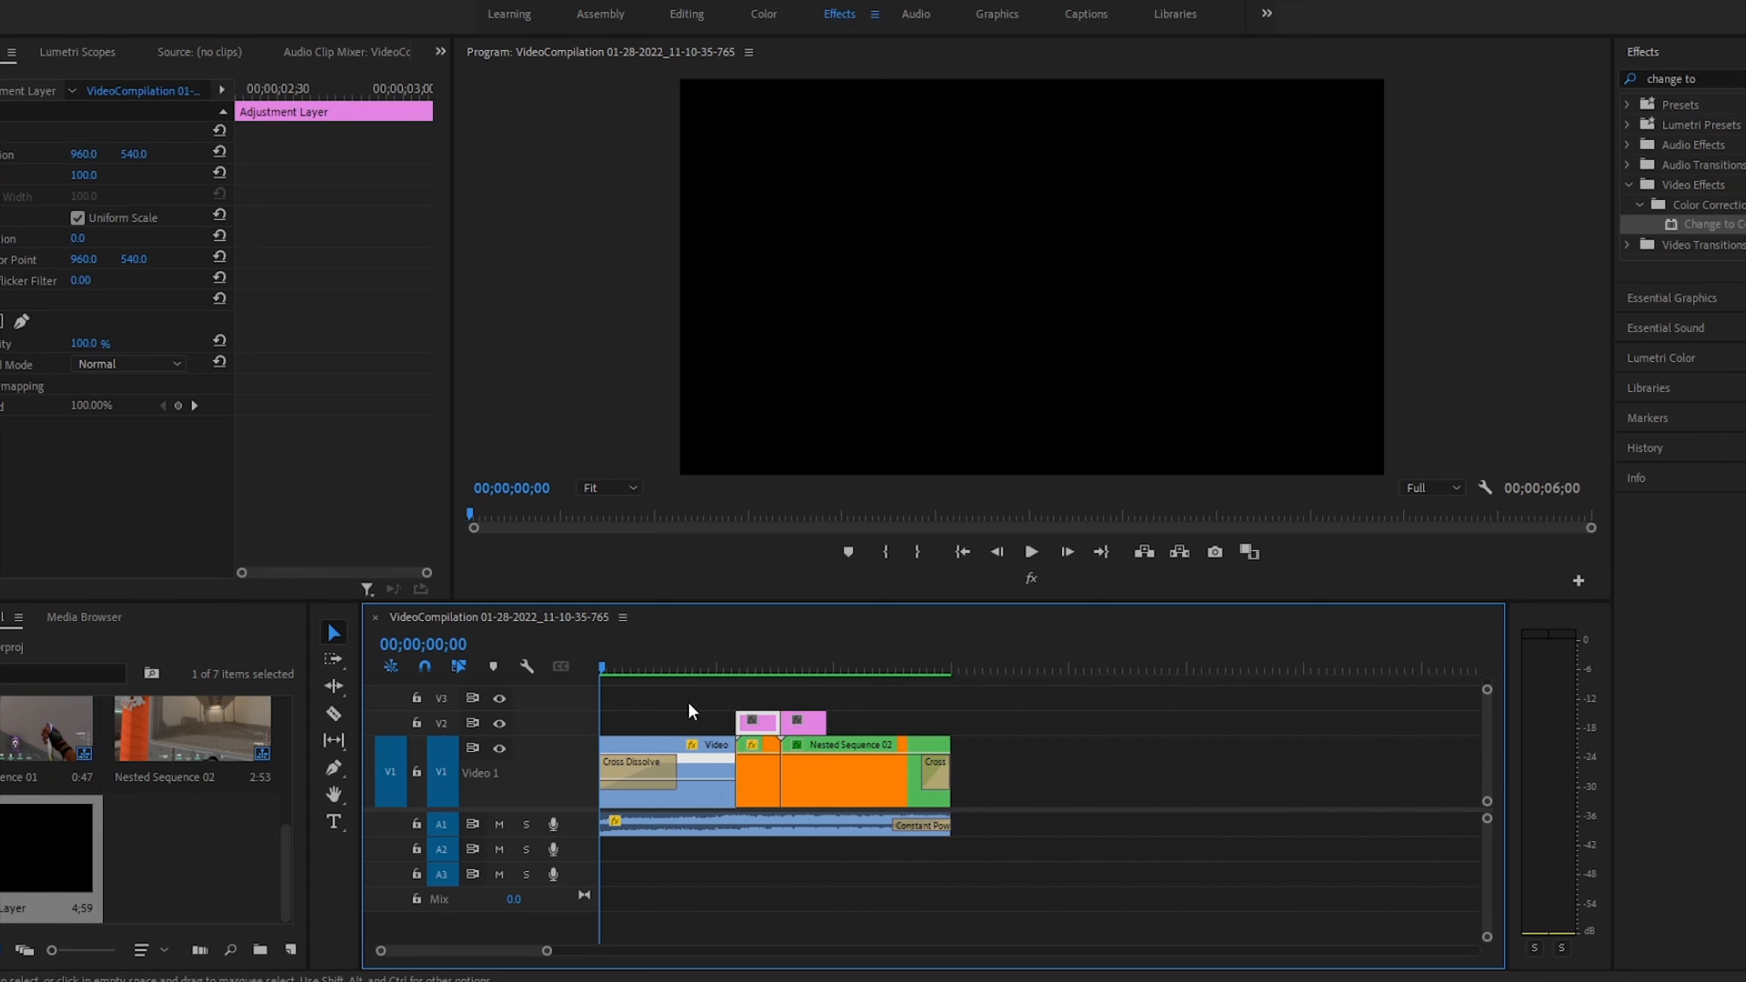
- Extend the second V2 adjustment layer to the end of the sequence's last clip
{"action": "left_click_drag", "start_coordinate": [754, 666], "coordinate": [666, 654]}
{"action": "left_click_drag", "start_coordinate": [827, 724], "coordinate": [951, 723]}
{"action": "left_click", "coordinate": [1022, 763]}
{"action": "key", "text": "minus"}
{"action": "left_click_drag", "start_coordinate": [631, 667], "coordinate": [457, 681]}
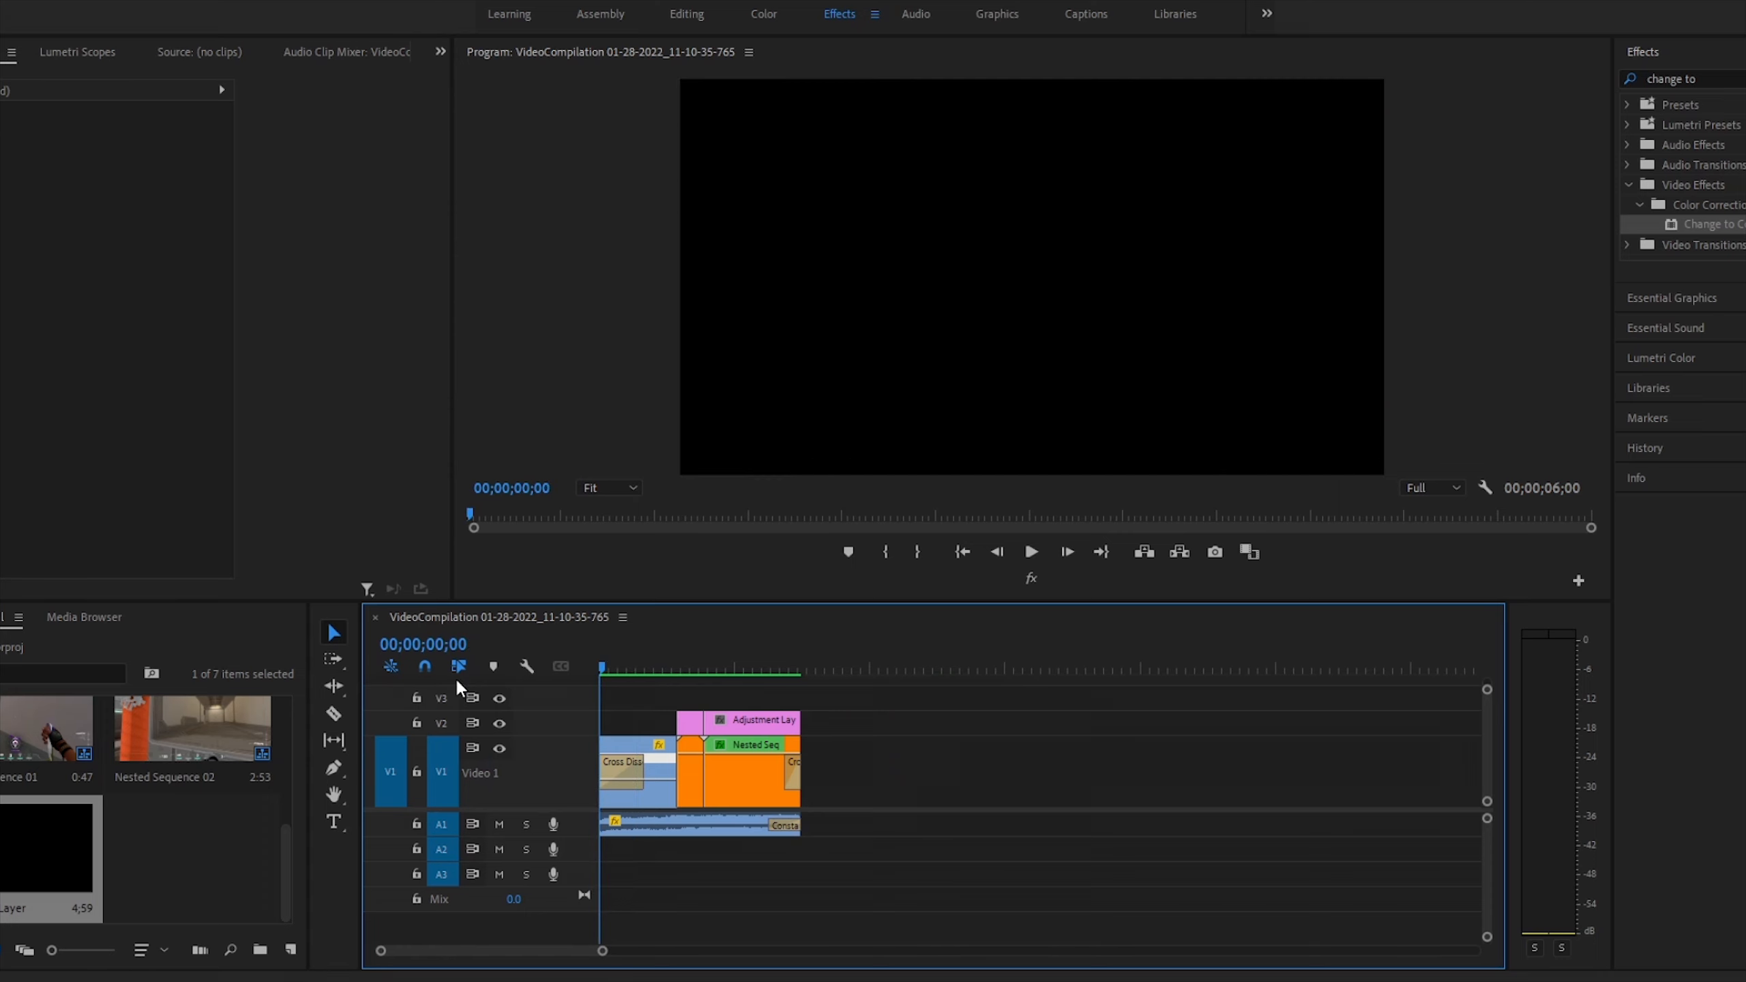
{"action": "scroll", "coordinate": [745, 685], "scroll_direction": "up", "scroll_amount": 2}
{"action": "scroll", "coordinate": [745, 685], "scroll_direction": "up", "scroll_amount": 2}
{"action": "scroll", "coordinate": [687, 682], "scroll_direction": "up", "scroll_amount": 3}
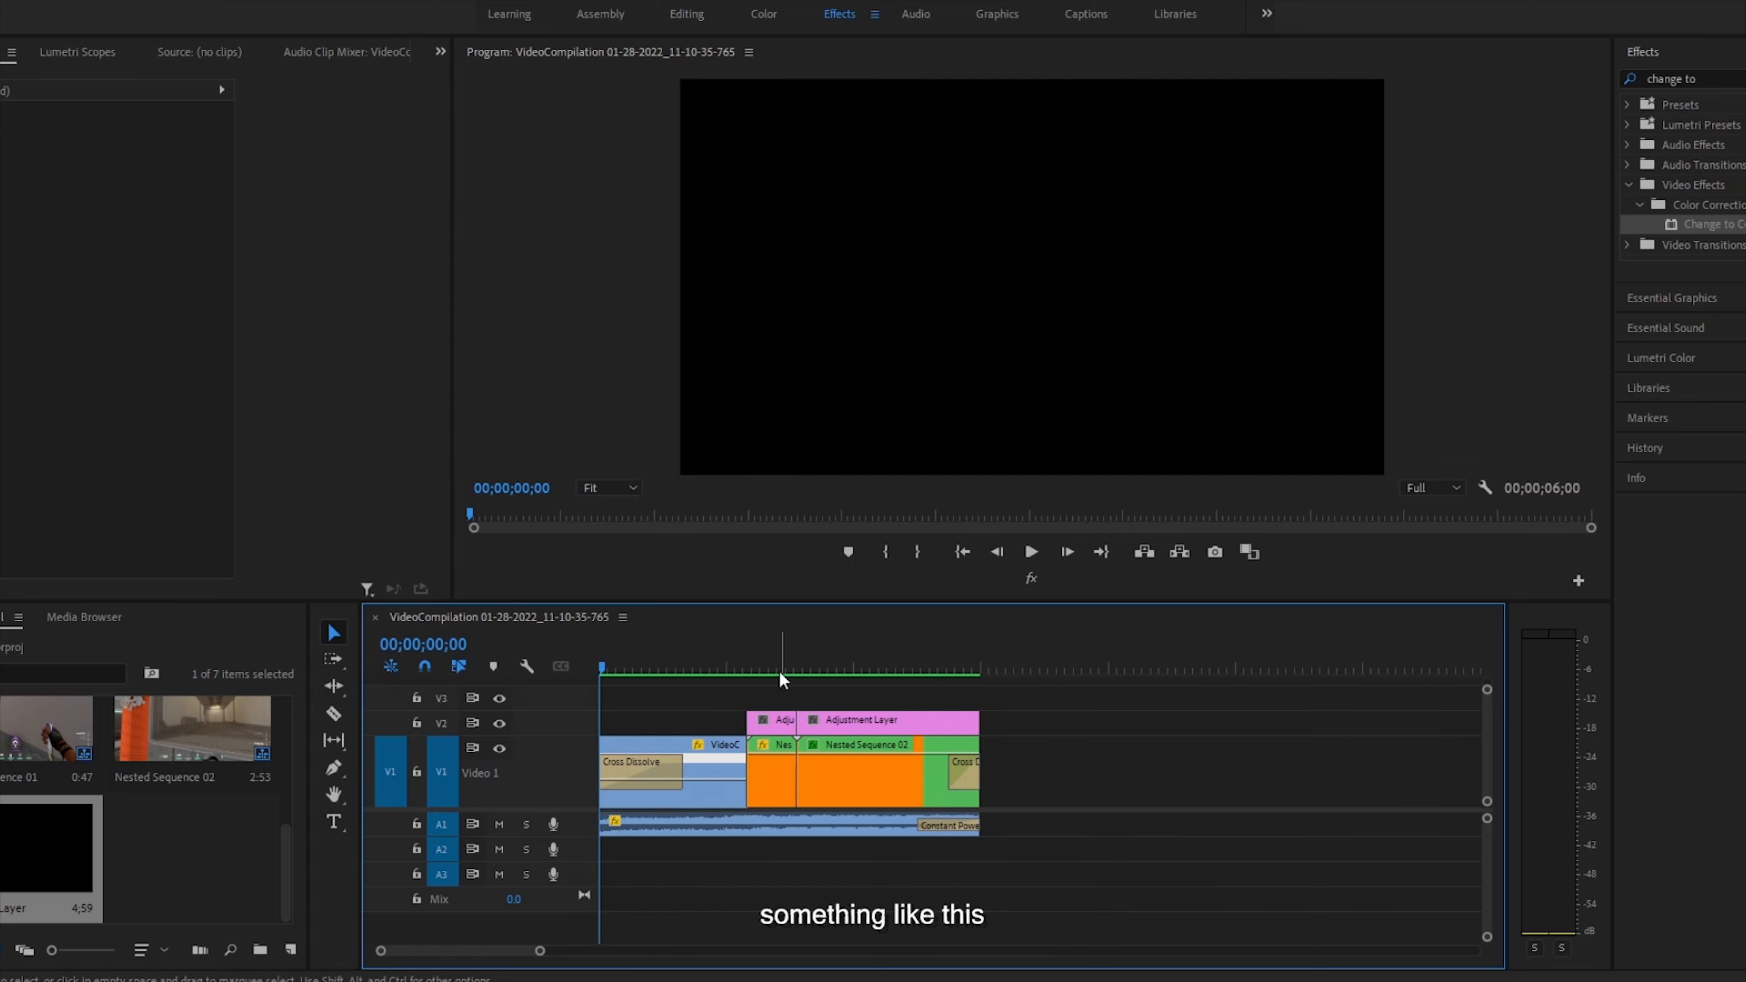
- Set the preview playback resolution to 1/4 and apply the Transform effect to both adjustment layers
{"action": "left_click", "coordinate": [1431, 488]}
{"action": "left_click", "coordinate": [1435, 542]}
{"action": "left_click_drag", "start_coordinate": [1709, 81], "coordinate": [1550, 96]}
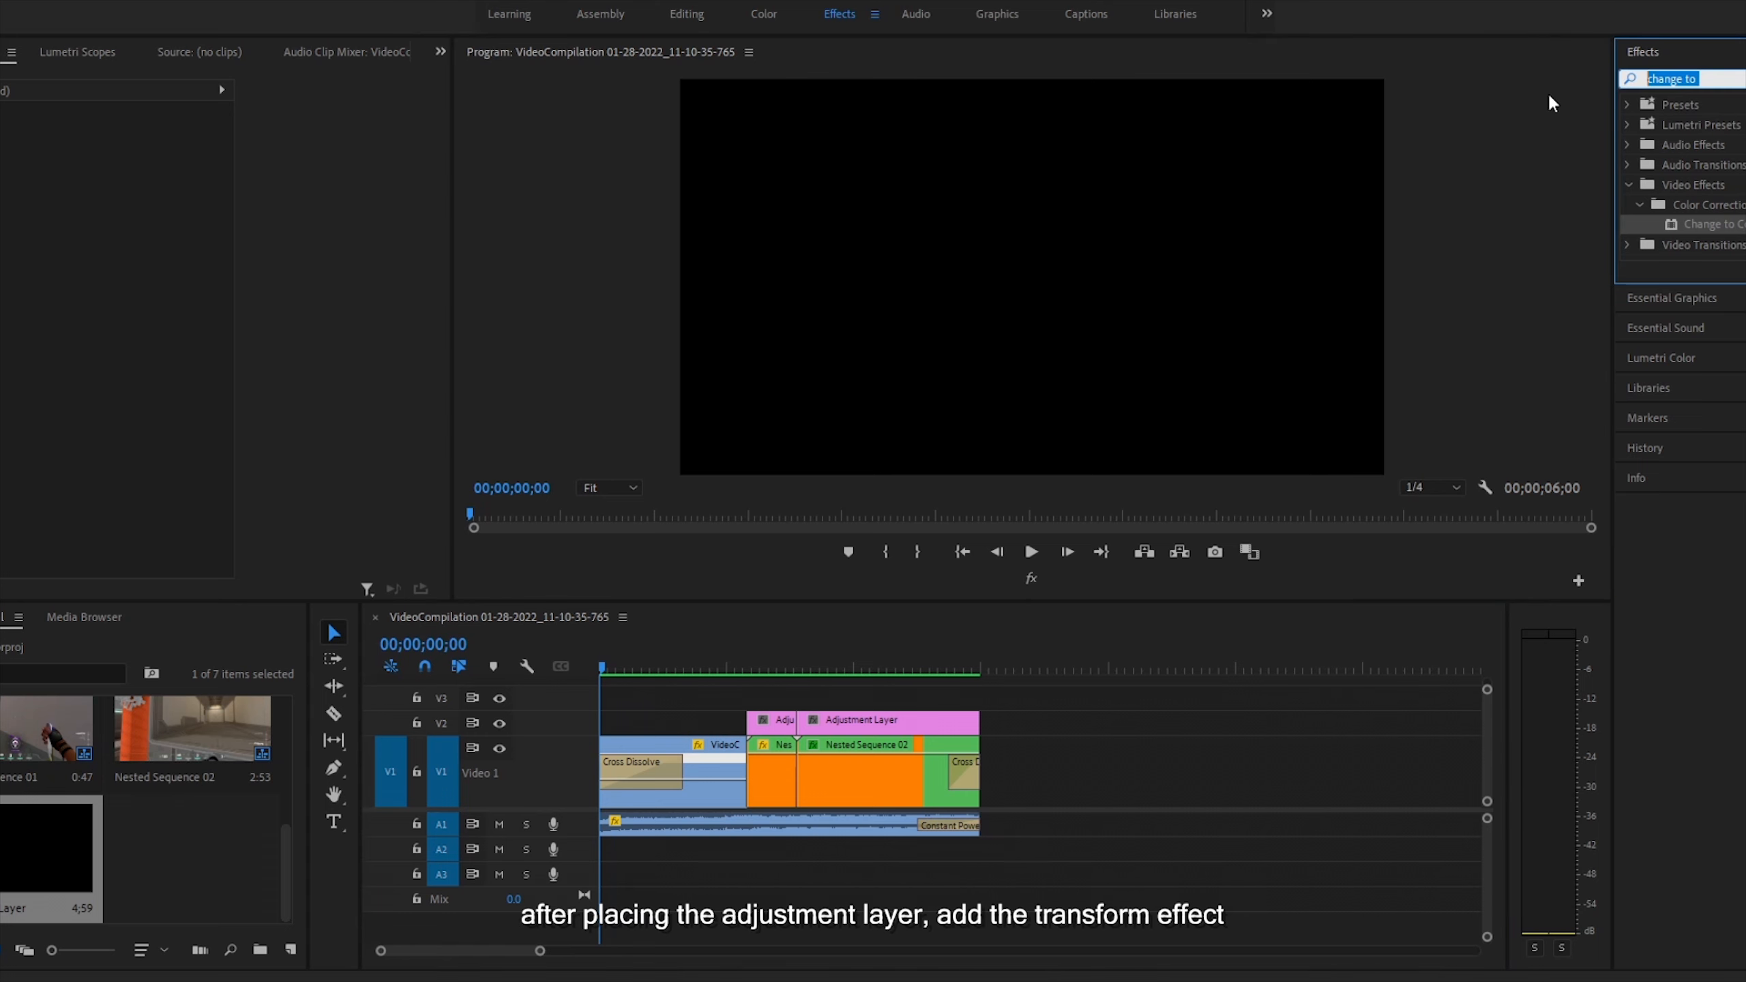
{"action": "type", "text": "transform"}
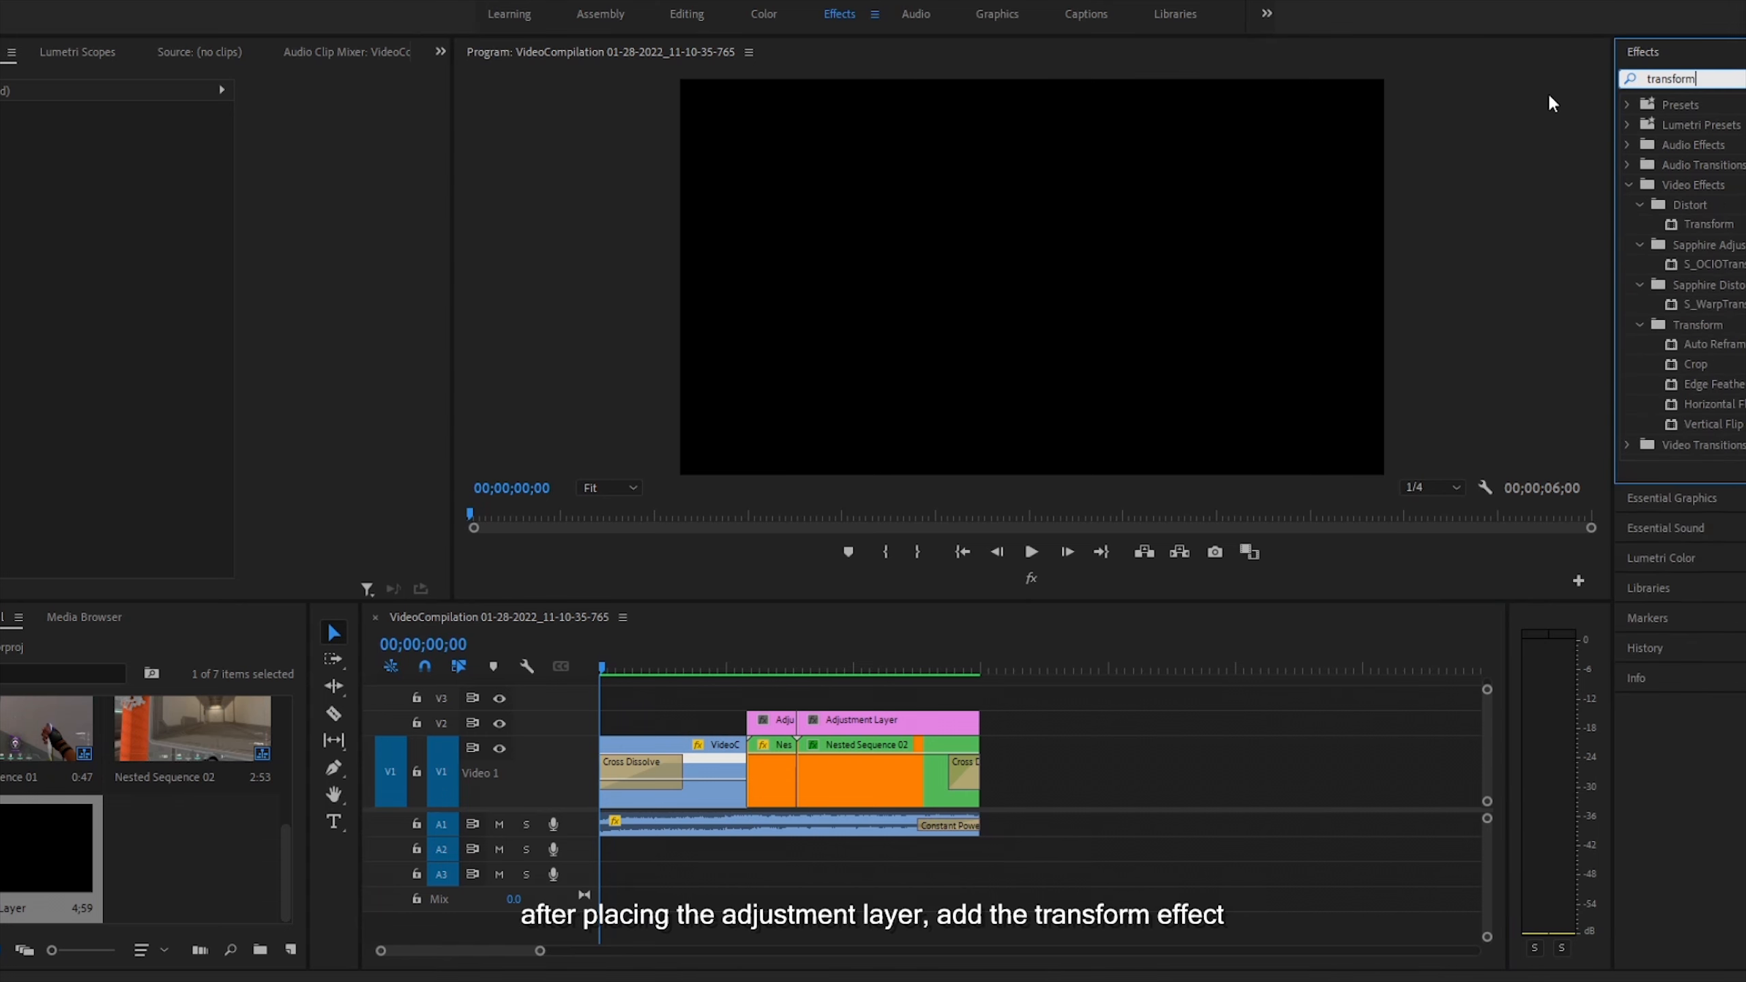
{"action": "left_click_drag", "start_coordinate": [1705, 226], "coordinate": [773, 728]}
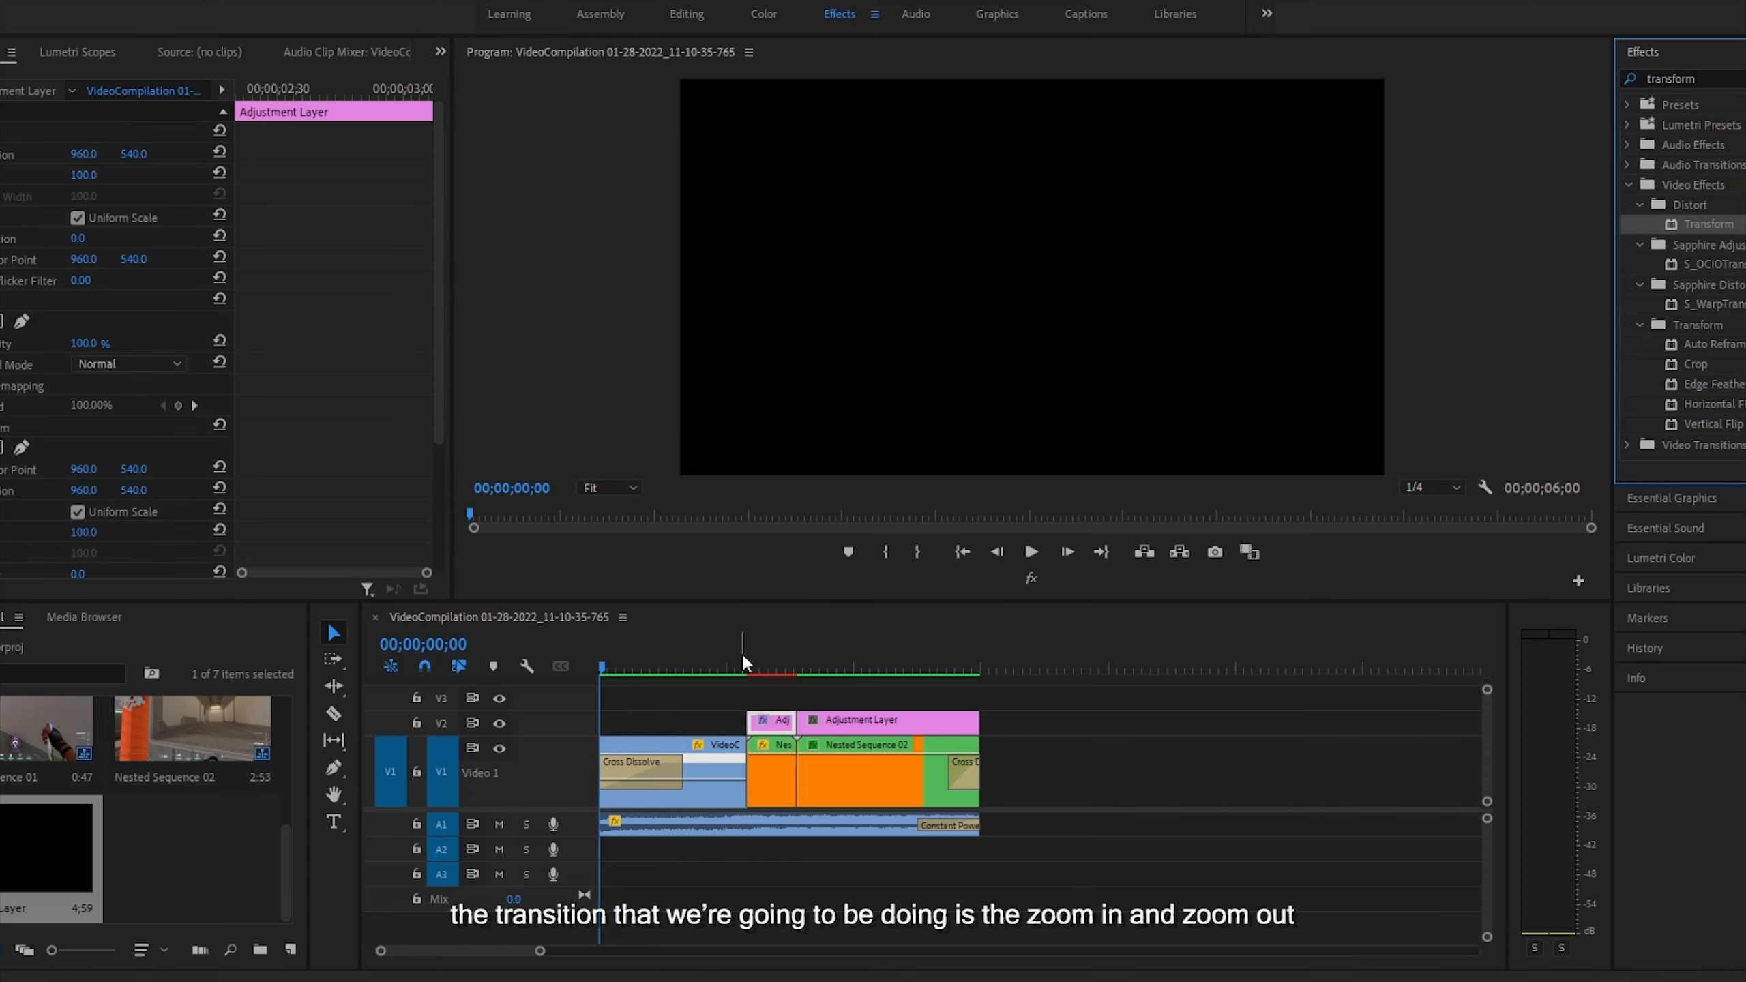
{"action": "left_click_drag", "start_coordinate": [743, 653], "coordinate": [756, 657]}
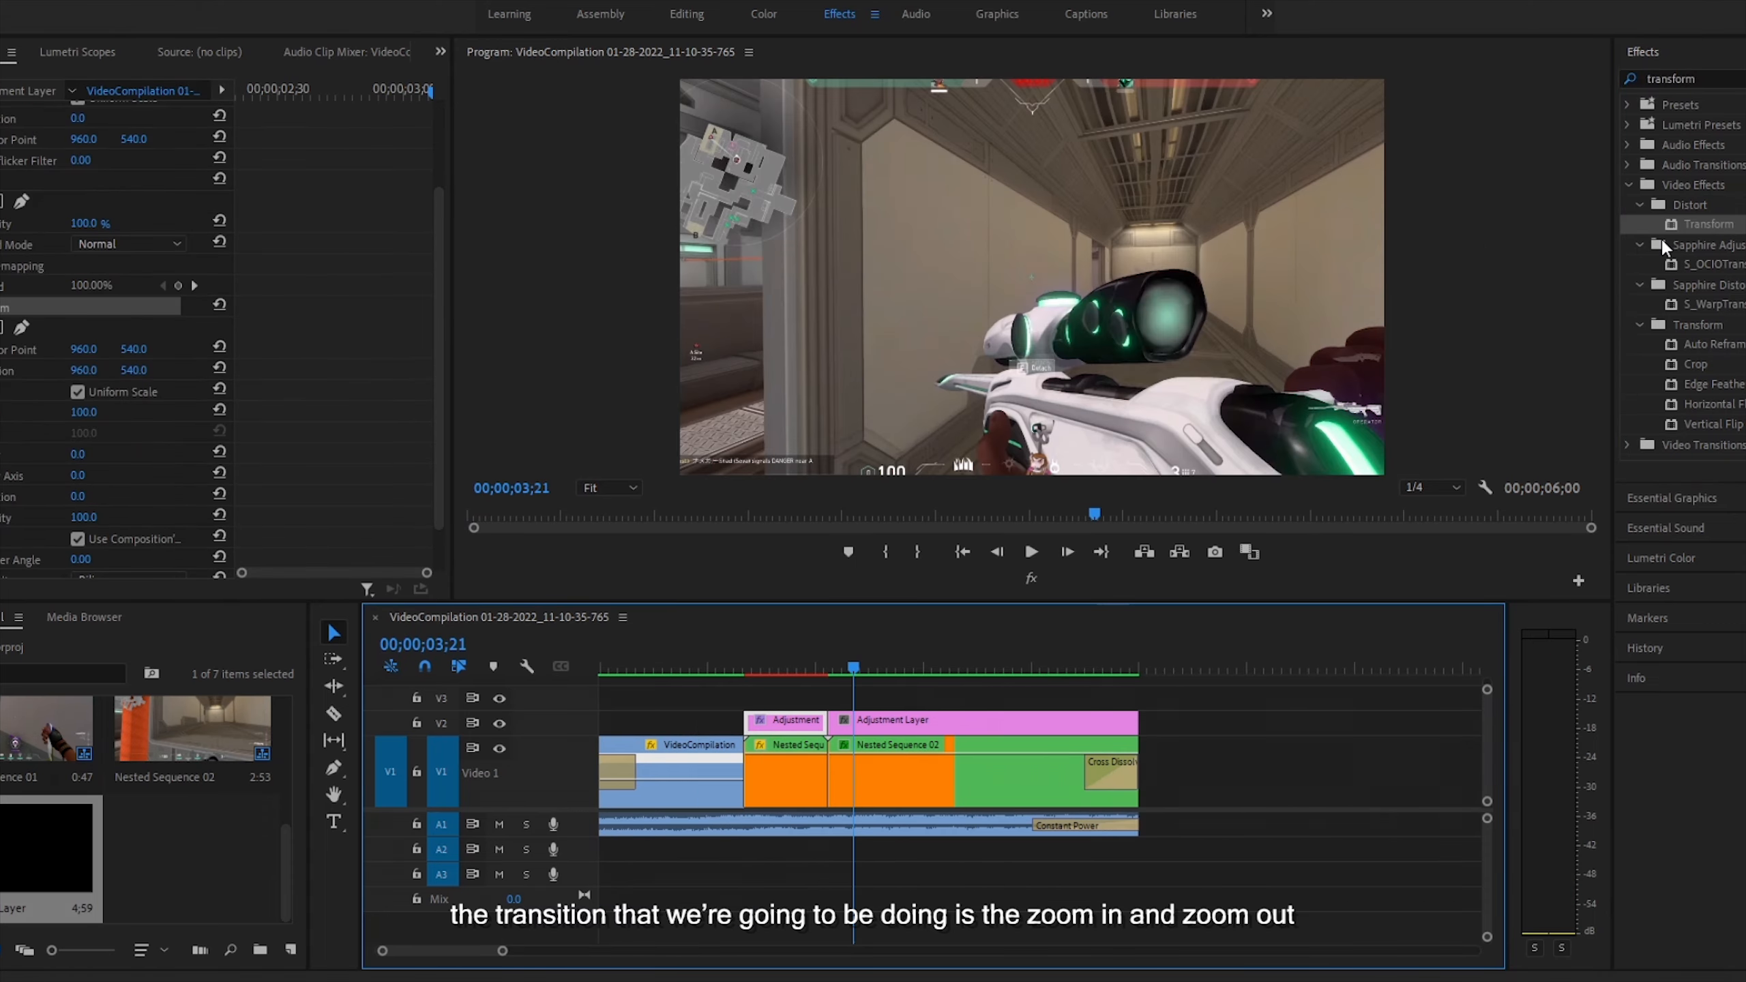
{"action": "left_click_drag", "start_coordinate": [1697, 227], "coordinate": [929, 721]}
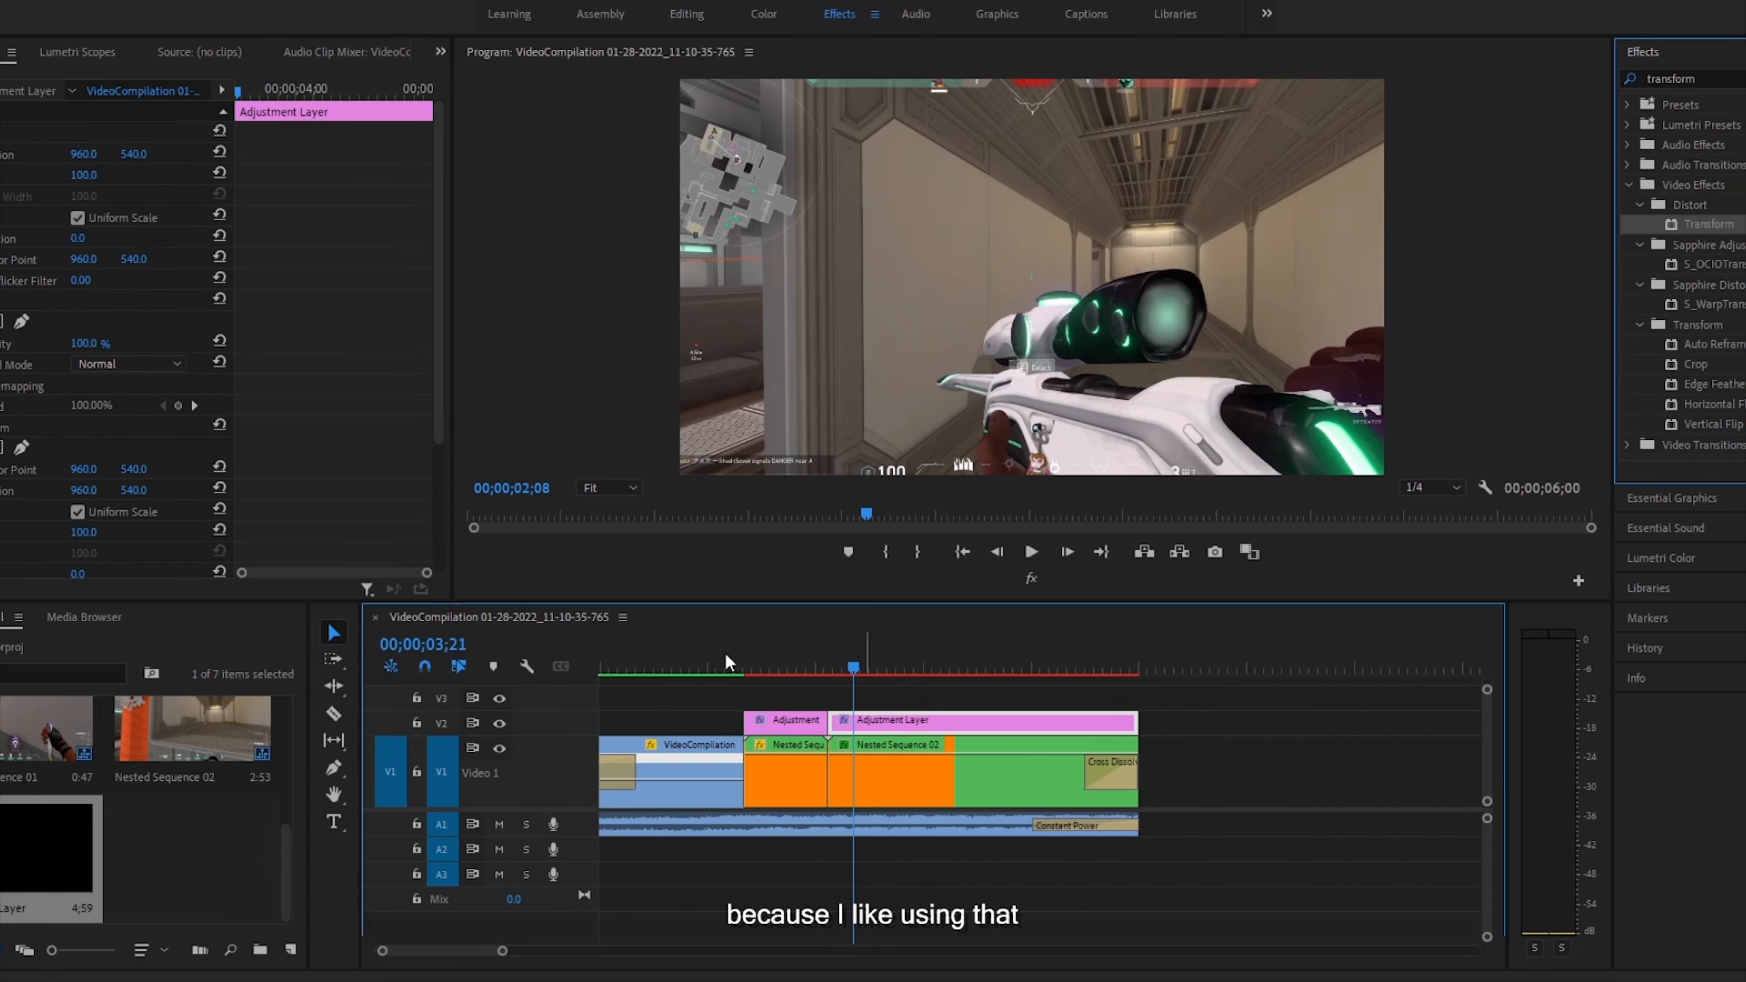
- Enable Transform Scale keyframing at 100 on the adjustment layer after the cut, starting at its first frame, 00;00;03;07
{"action": "left_click_drag", "start_coordinate": [731, 653], "coordinate": [831, 662]}
{"action": "left_click", "coordinate": [878, 729]}
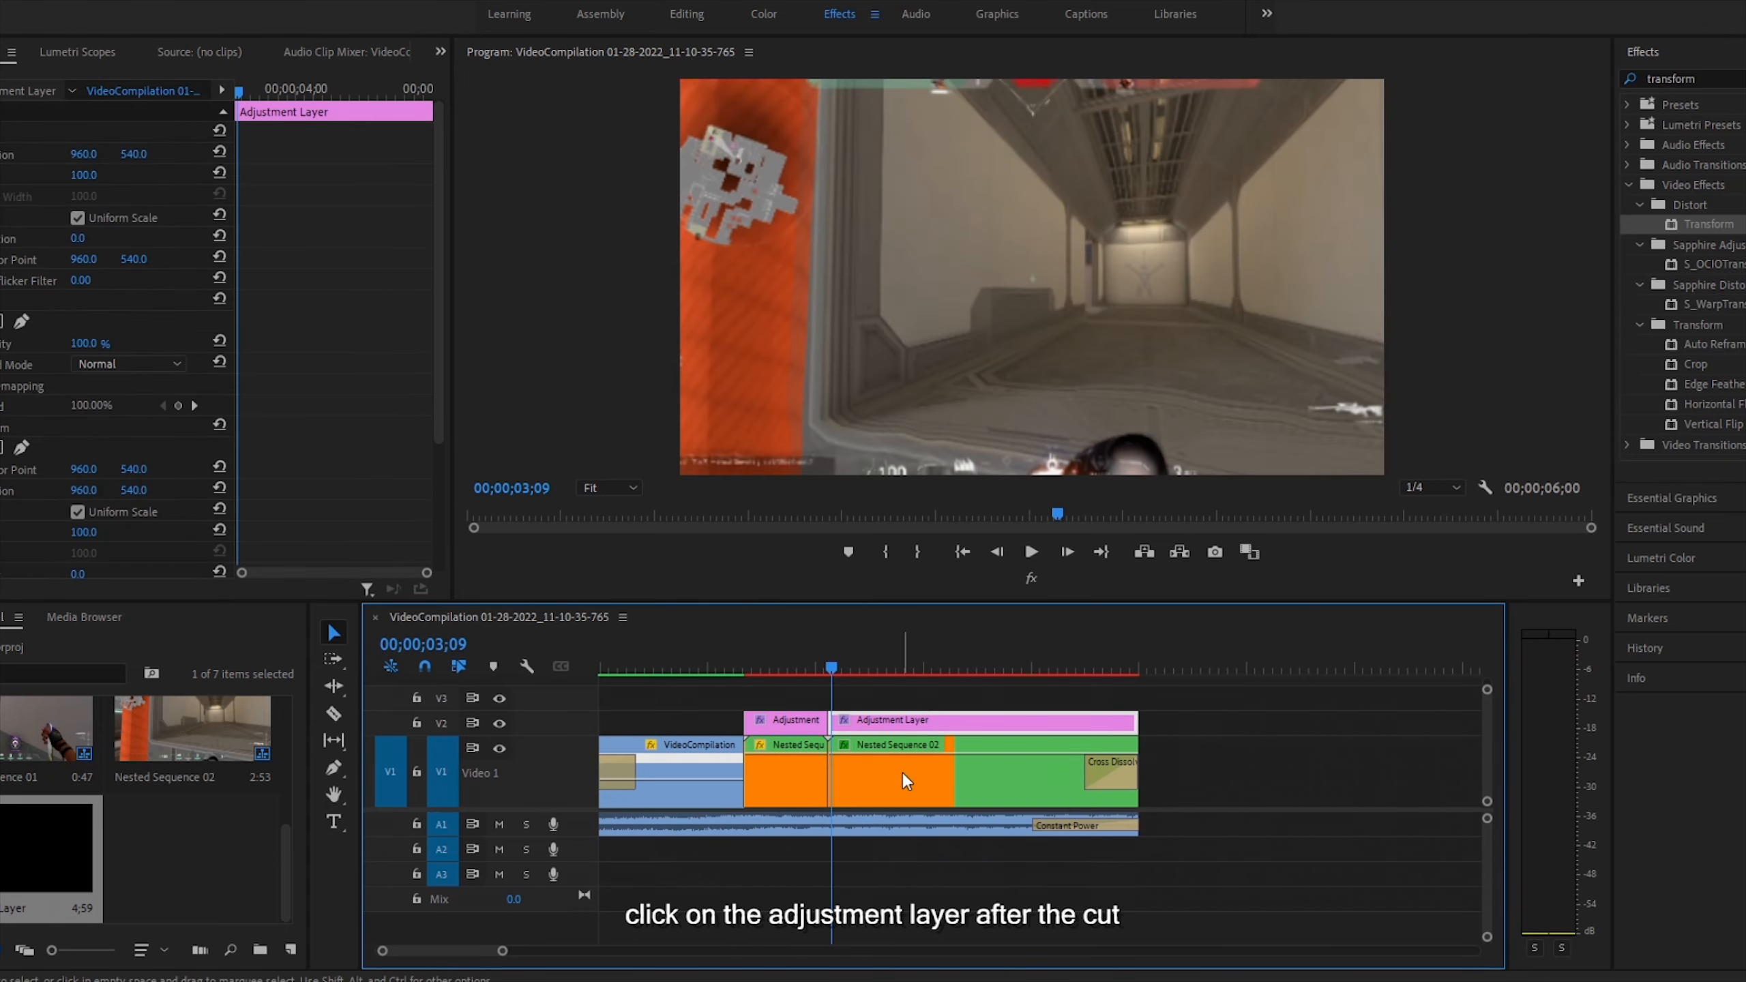
{"action": "key", "text": "Left"}
{"action": "key", "text": "Left"}
{"action": "scroll", "coordinate": [270, 336], "scroll_direction": "down", "scroll_amount": 3}
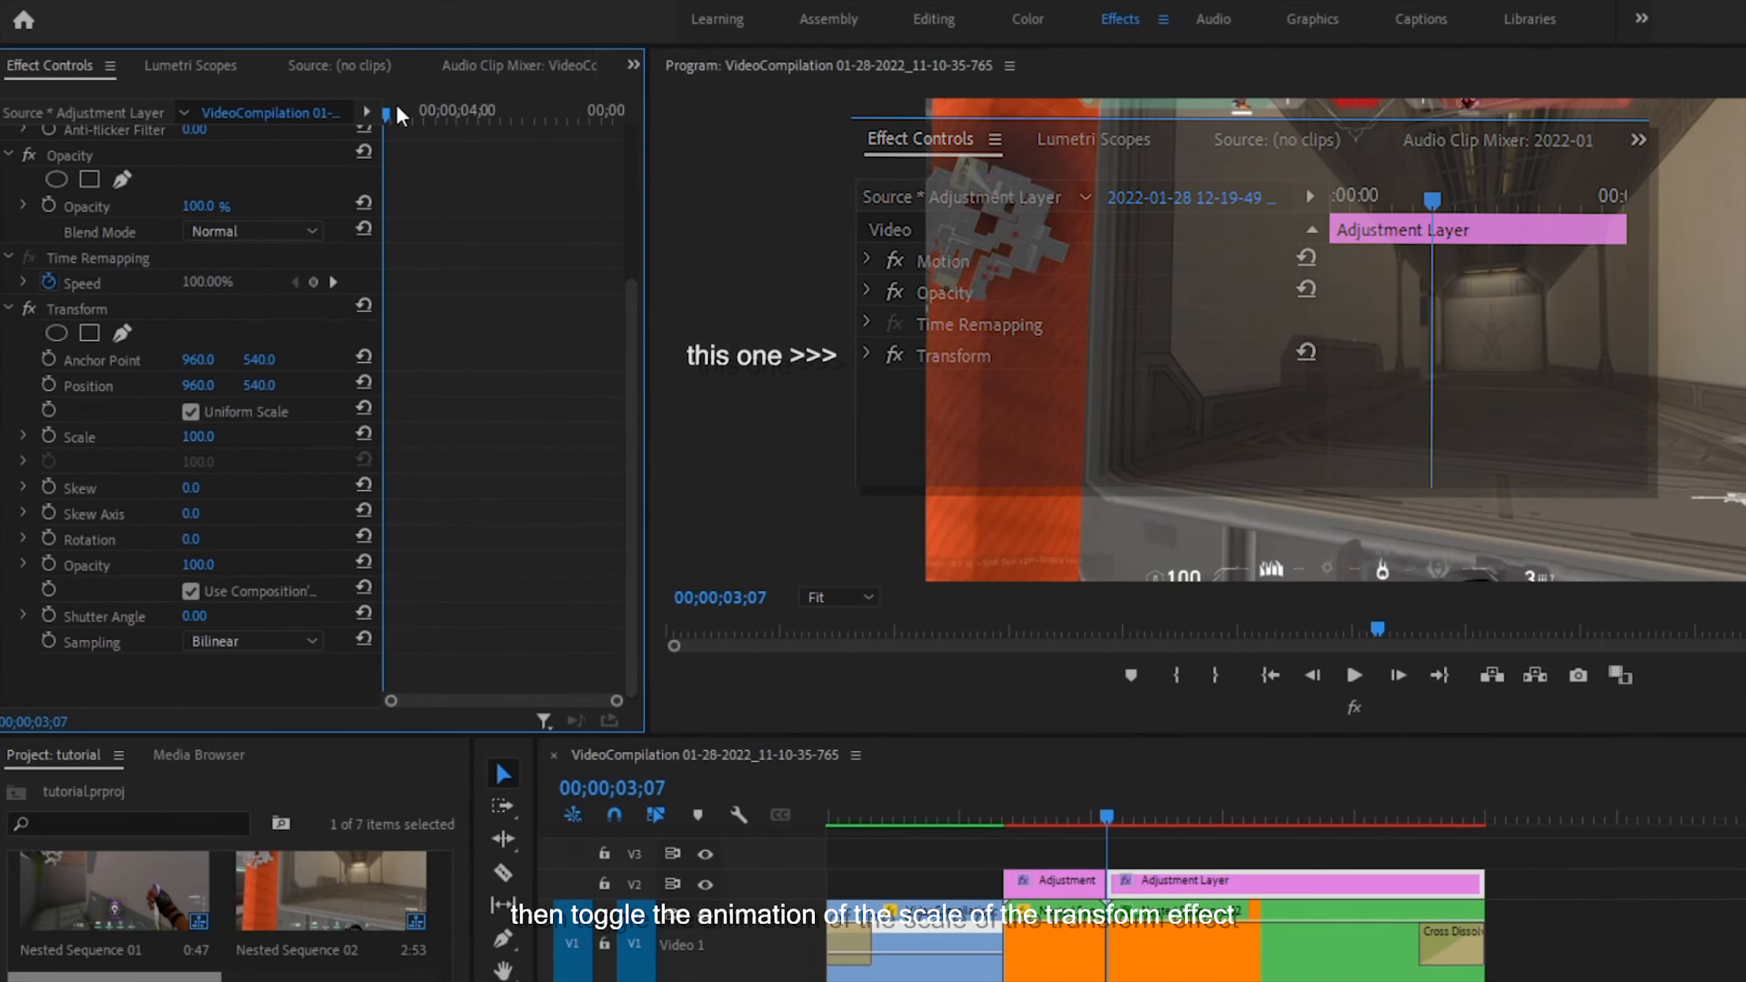
{"action": "left_click", "coordinate": [50, 433]}
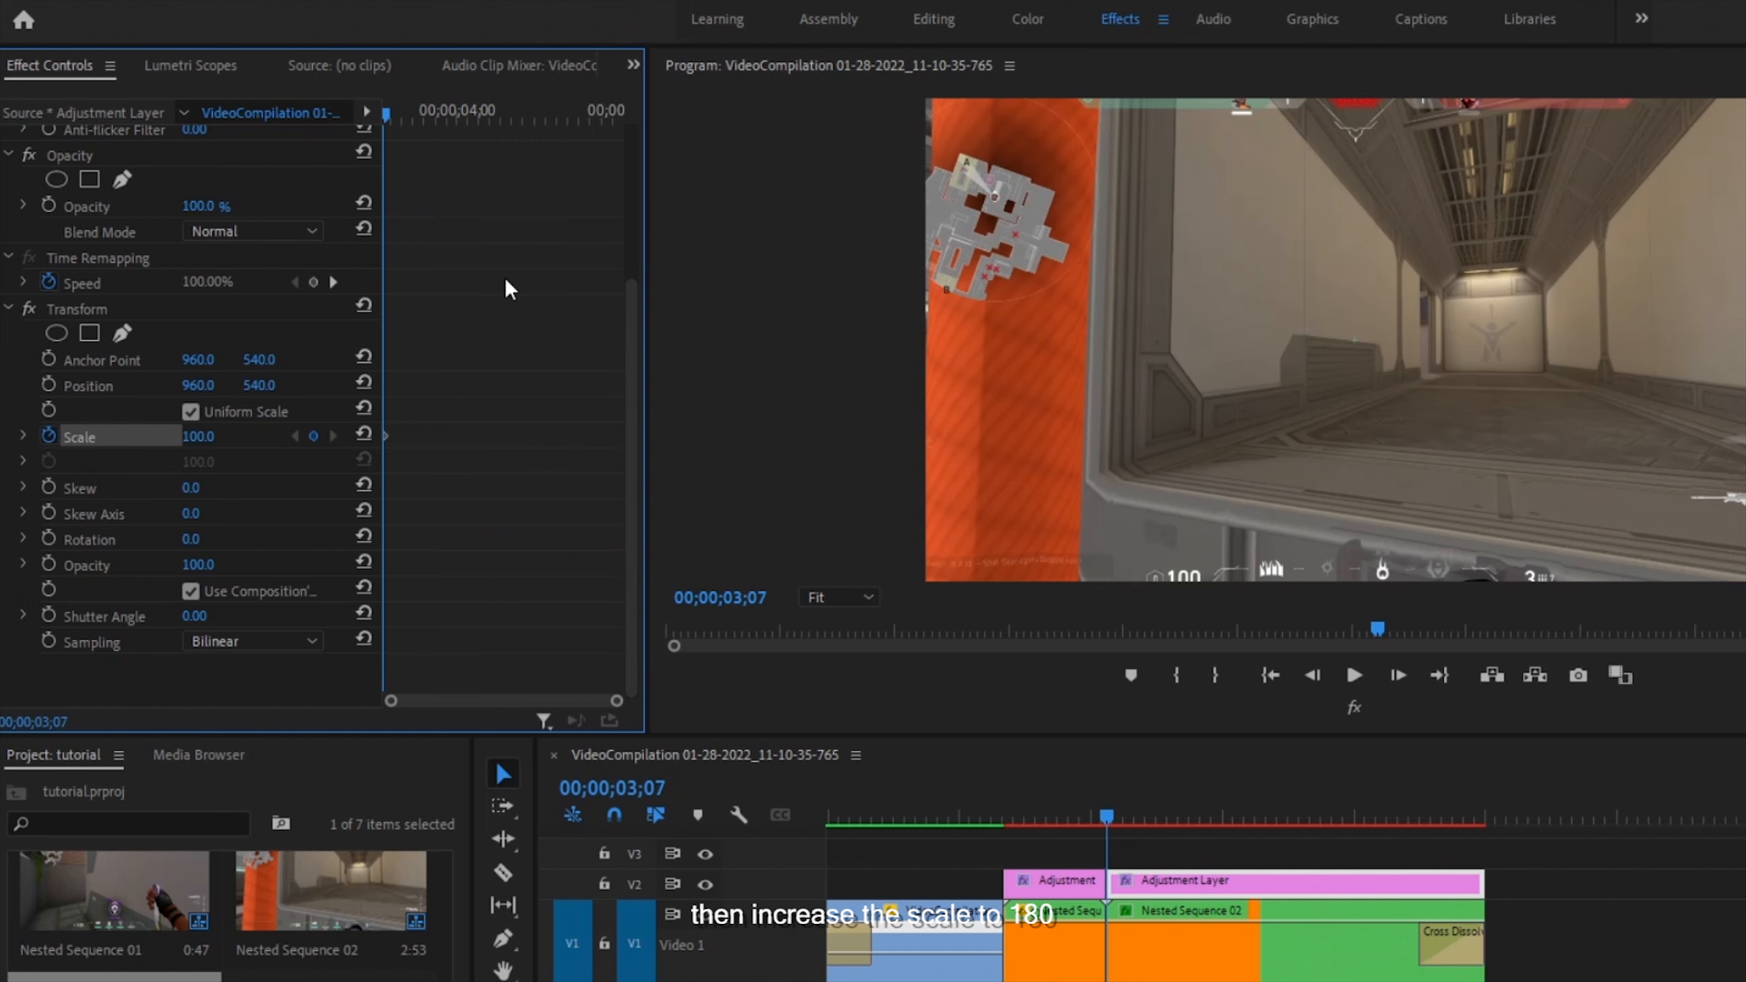
- Add a Transform Scale keyframe of 180 at 00;00;04;37 on the second adjustment layer
{"action": "left_click_drag", "start_coordinate": [447, 120], "coordinate": [511, 125]}
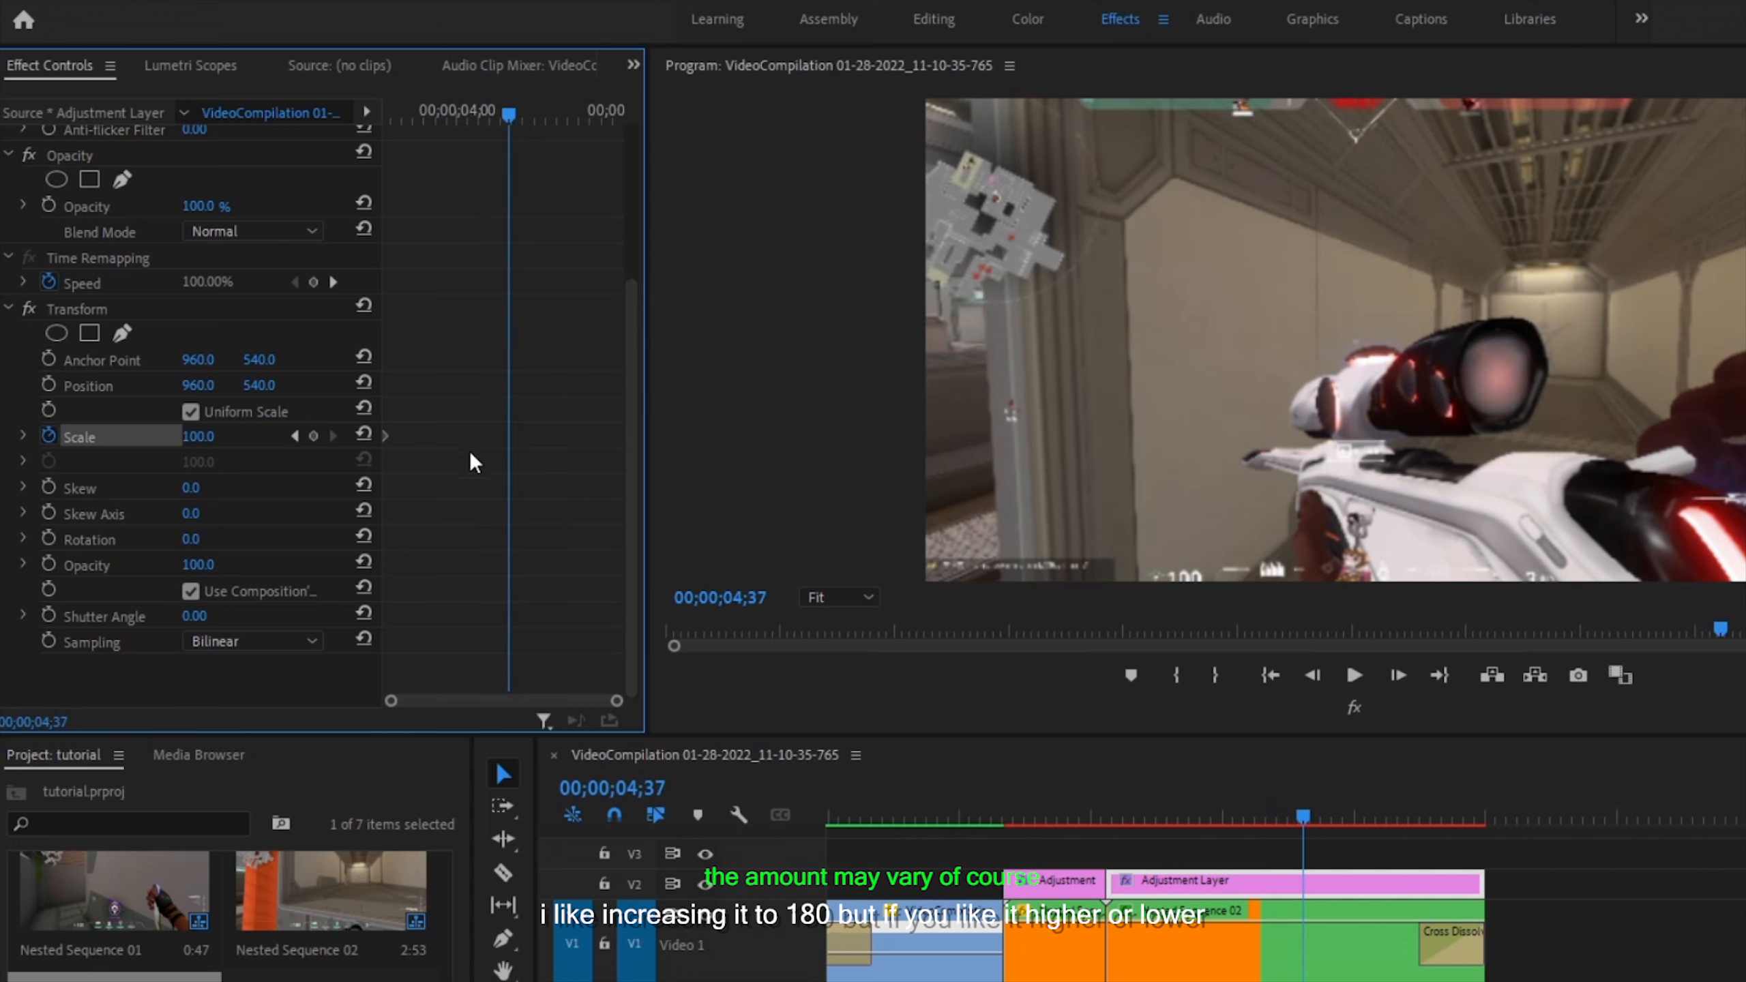
{"action": "left_click", "coordinate": [201, 437]}
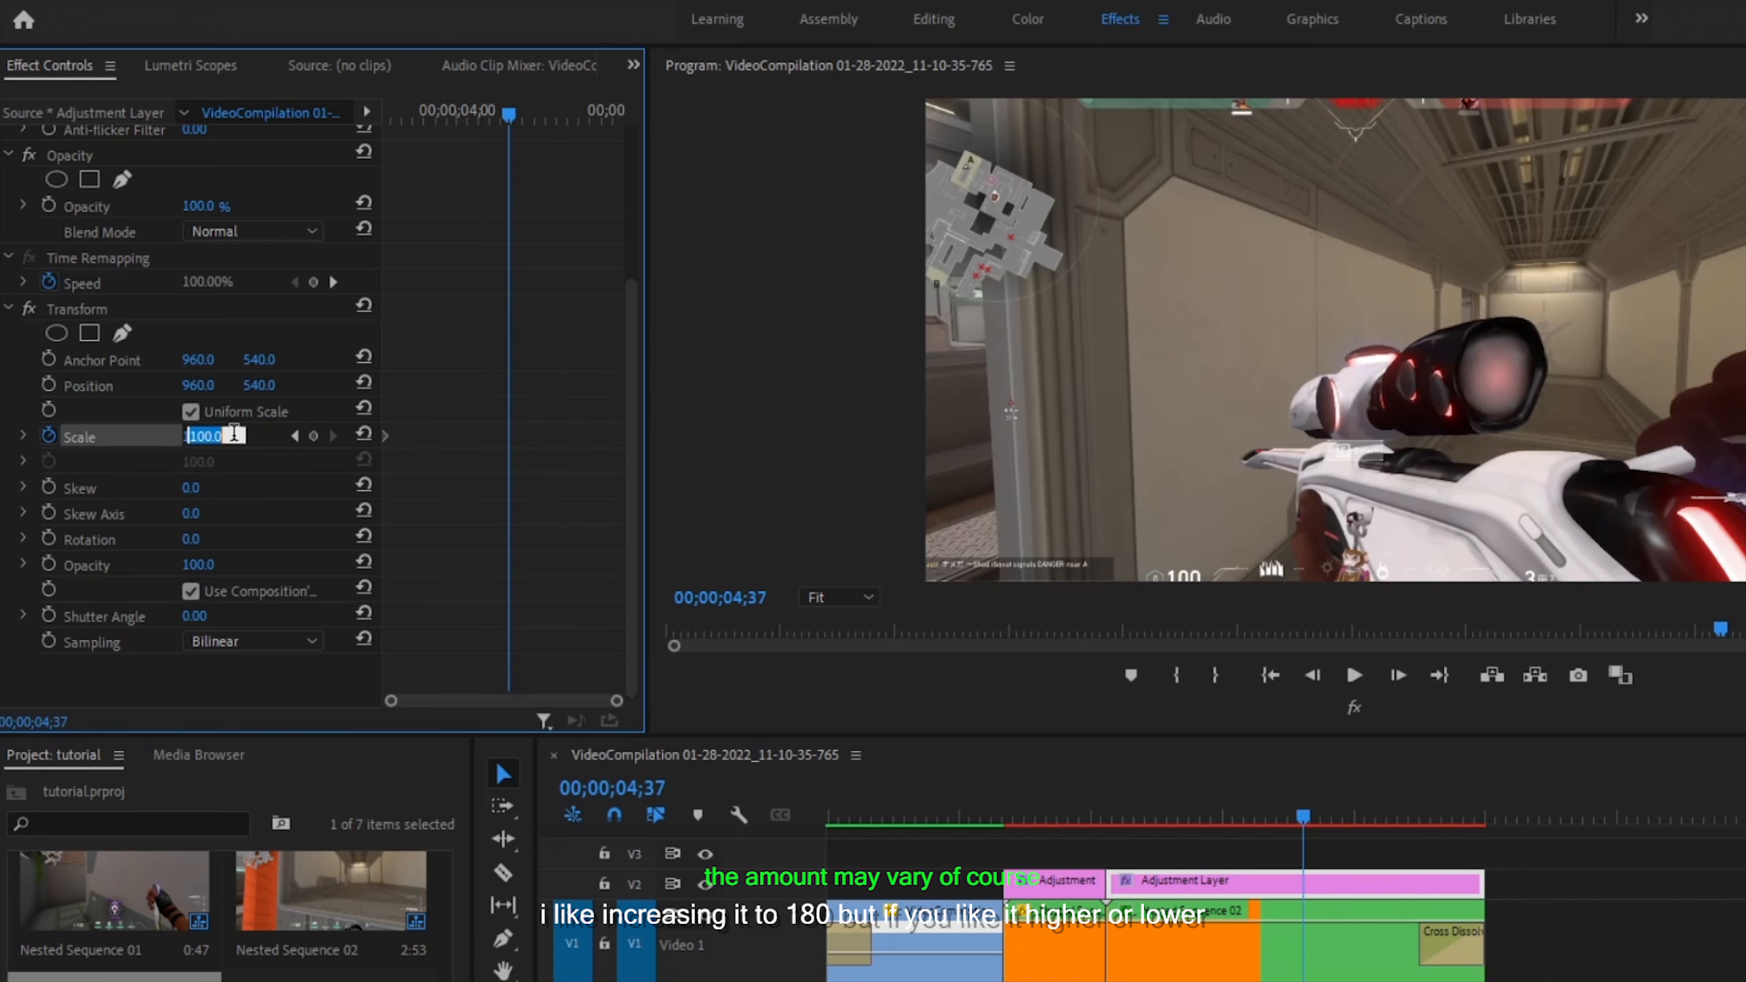
{"action": "type", "text": "180"}
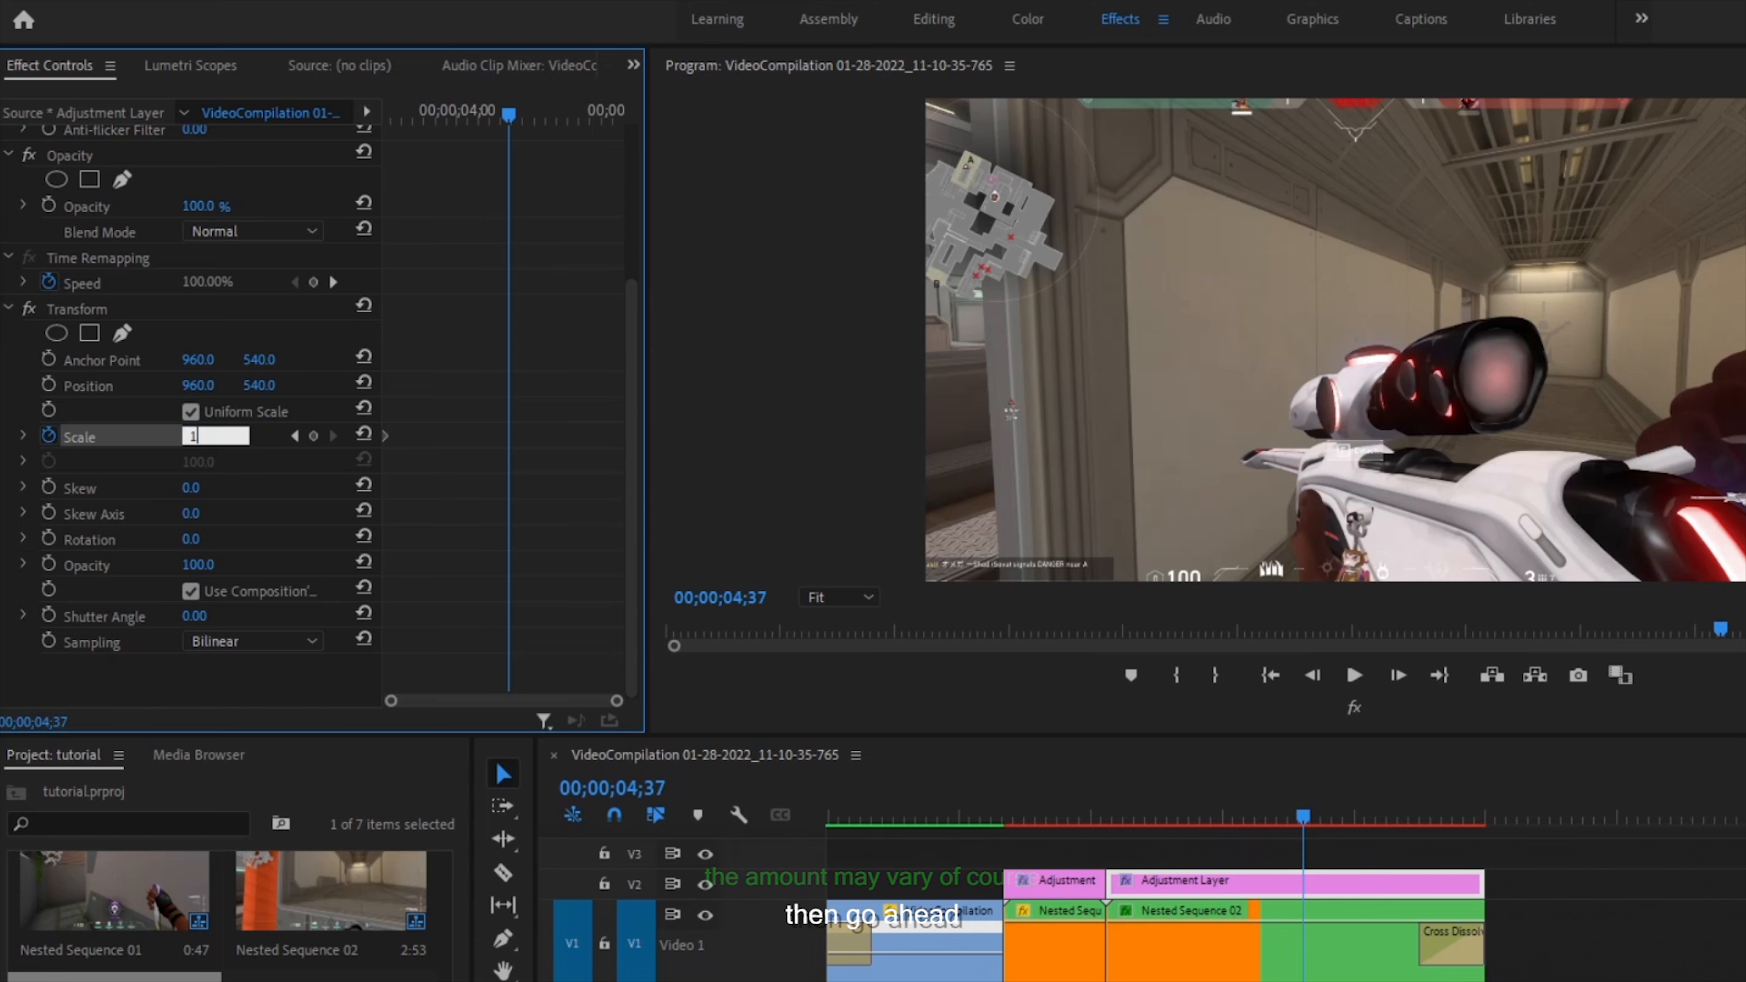
{"action": "key", "text": "Return"}
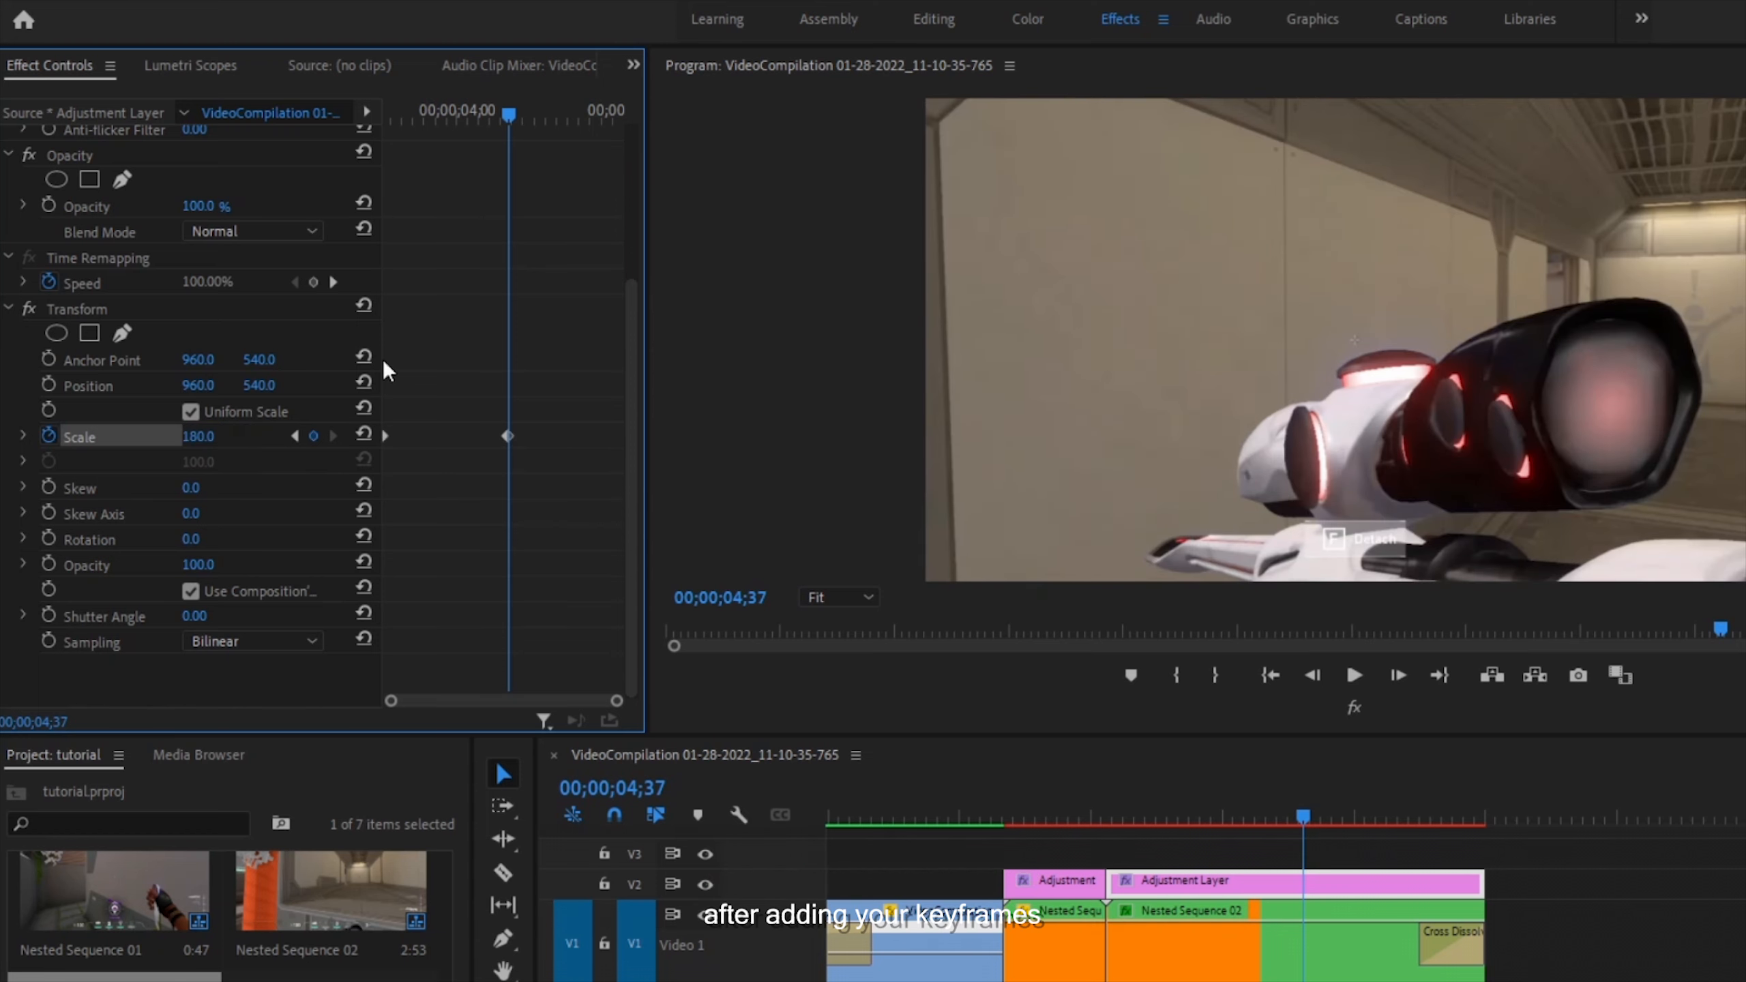
- Try a lower Scale value of 120 on the second keyframe and return it to 180
{"action": "left_click_drag", "start_coordinate": [212, 439], "coordinate": [165, 438]}
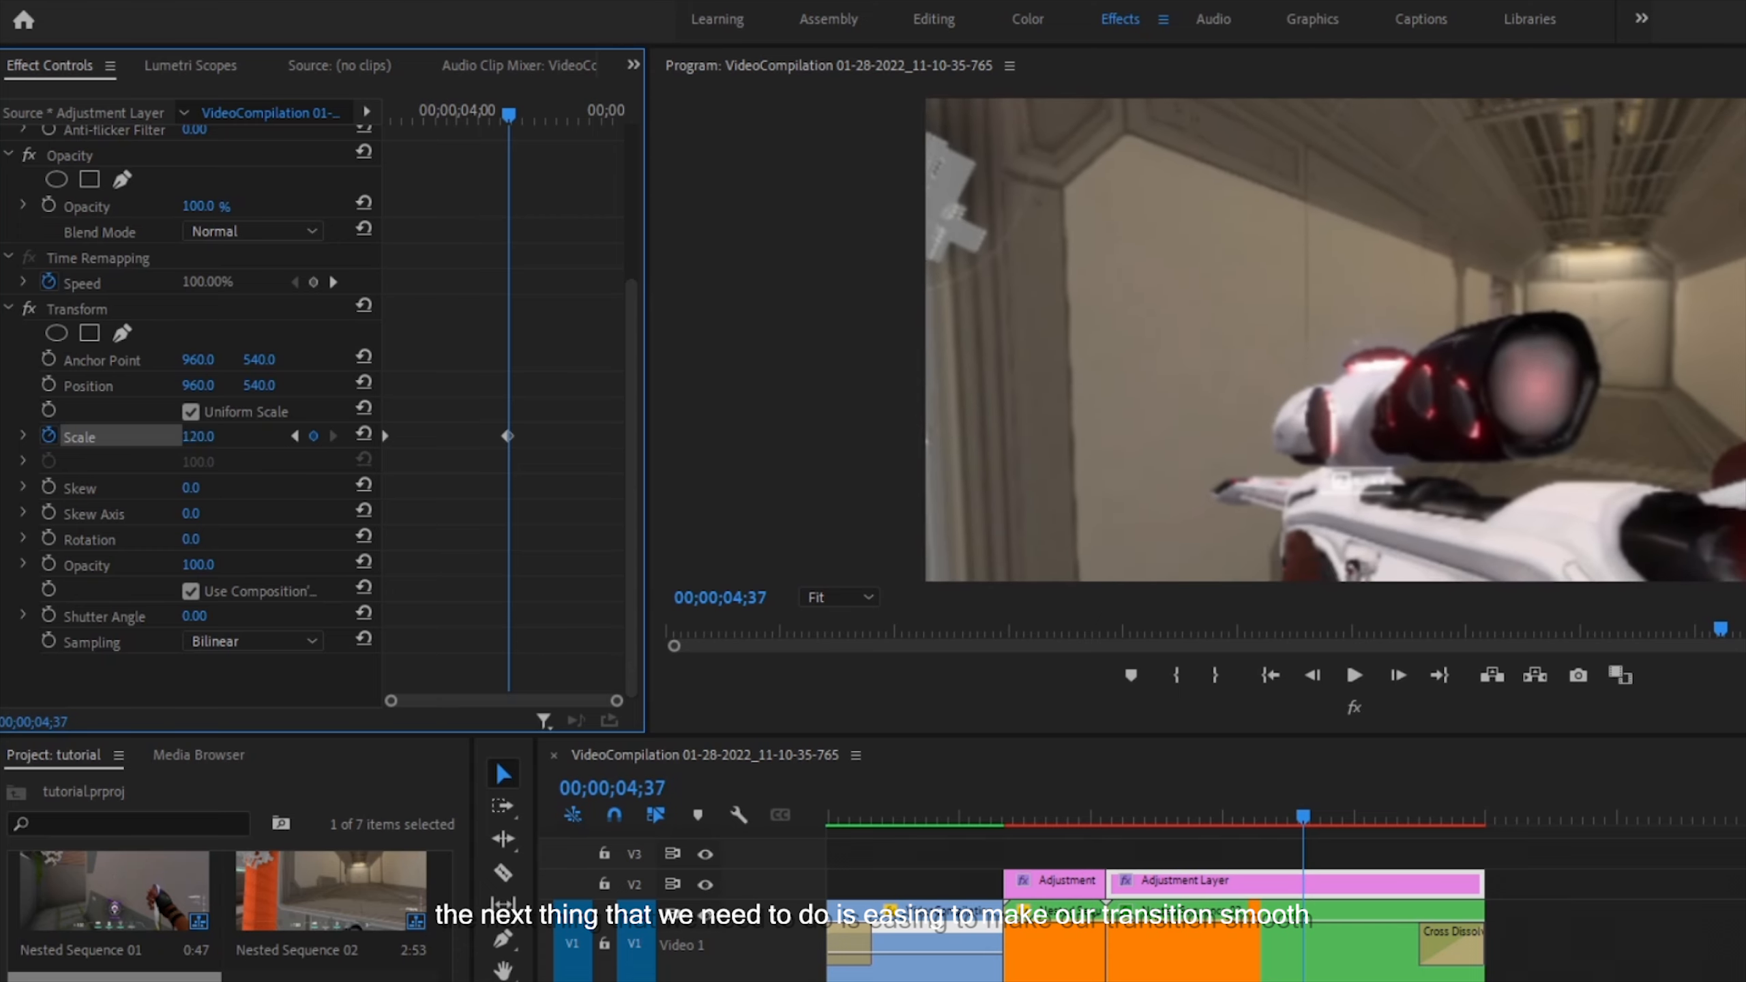
{"action": "left_click", "coordinate": [209, 437]}
{"action": "type", "text": "1"}
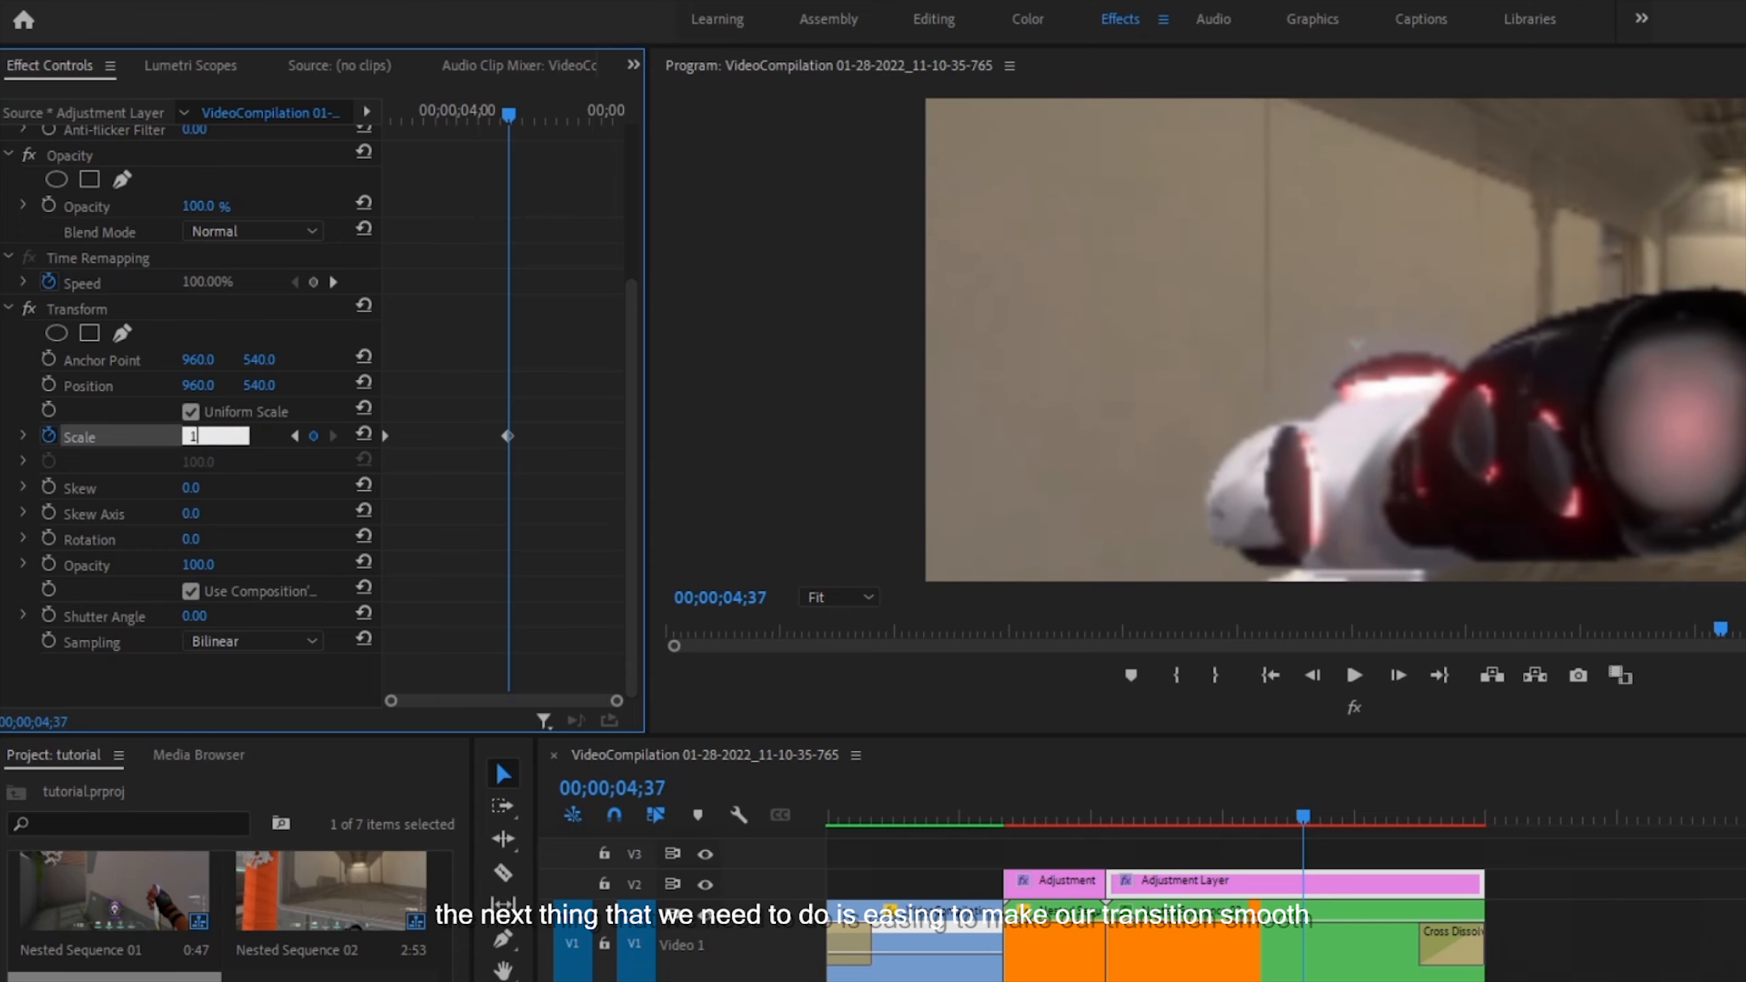
{"action": "type", "text": "80"}
{"action": "key", "text": "Return"}
- Expand the Transform Scale graph and apply Ease Out to the first keyframe and Ease In to the second
{"action": "left_click", "coordinate": [23, 436]}
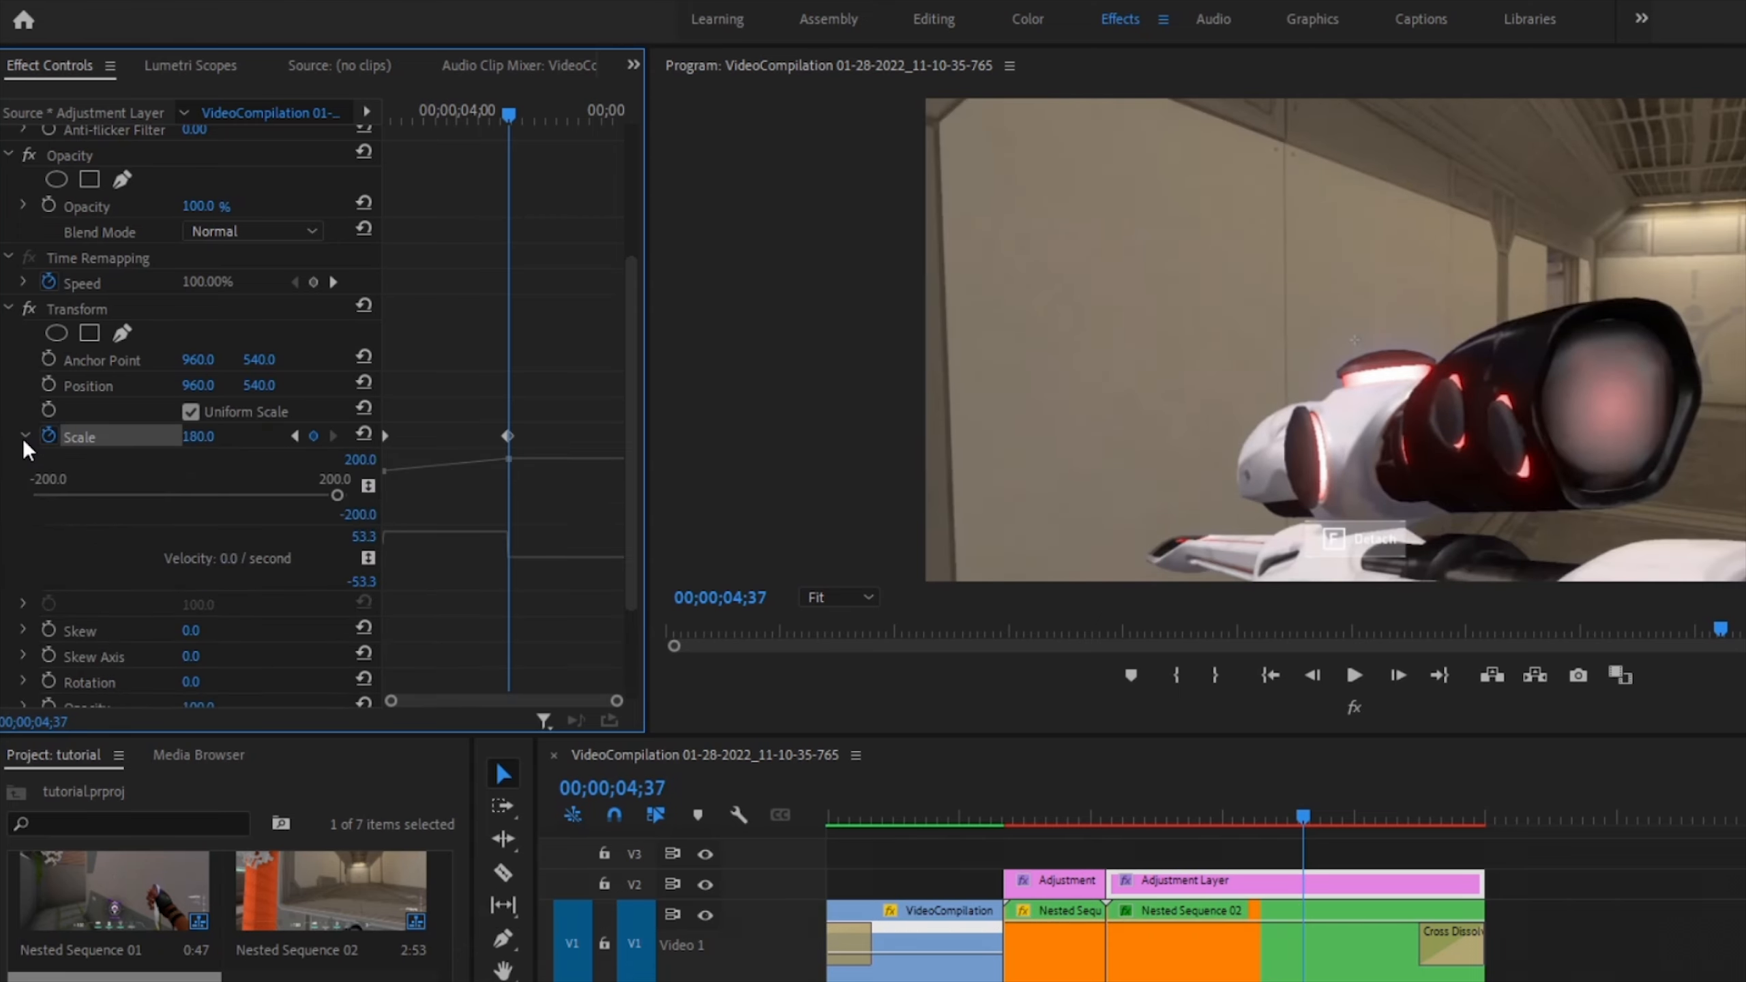
{"action": "scroll", "coordinate": [439, 523], "scroll_direction": "down", "scroll_amount": 2}
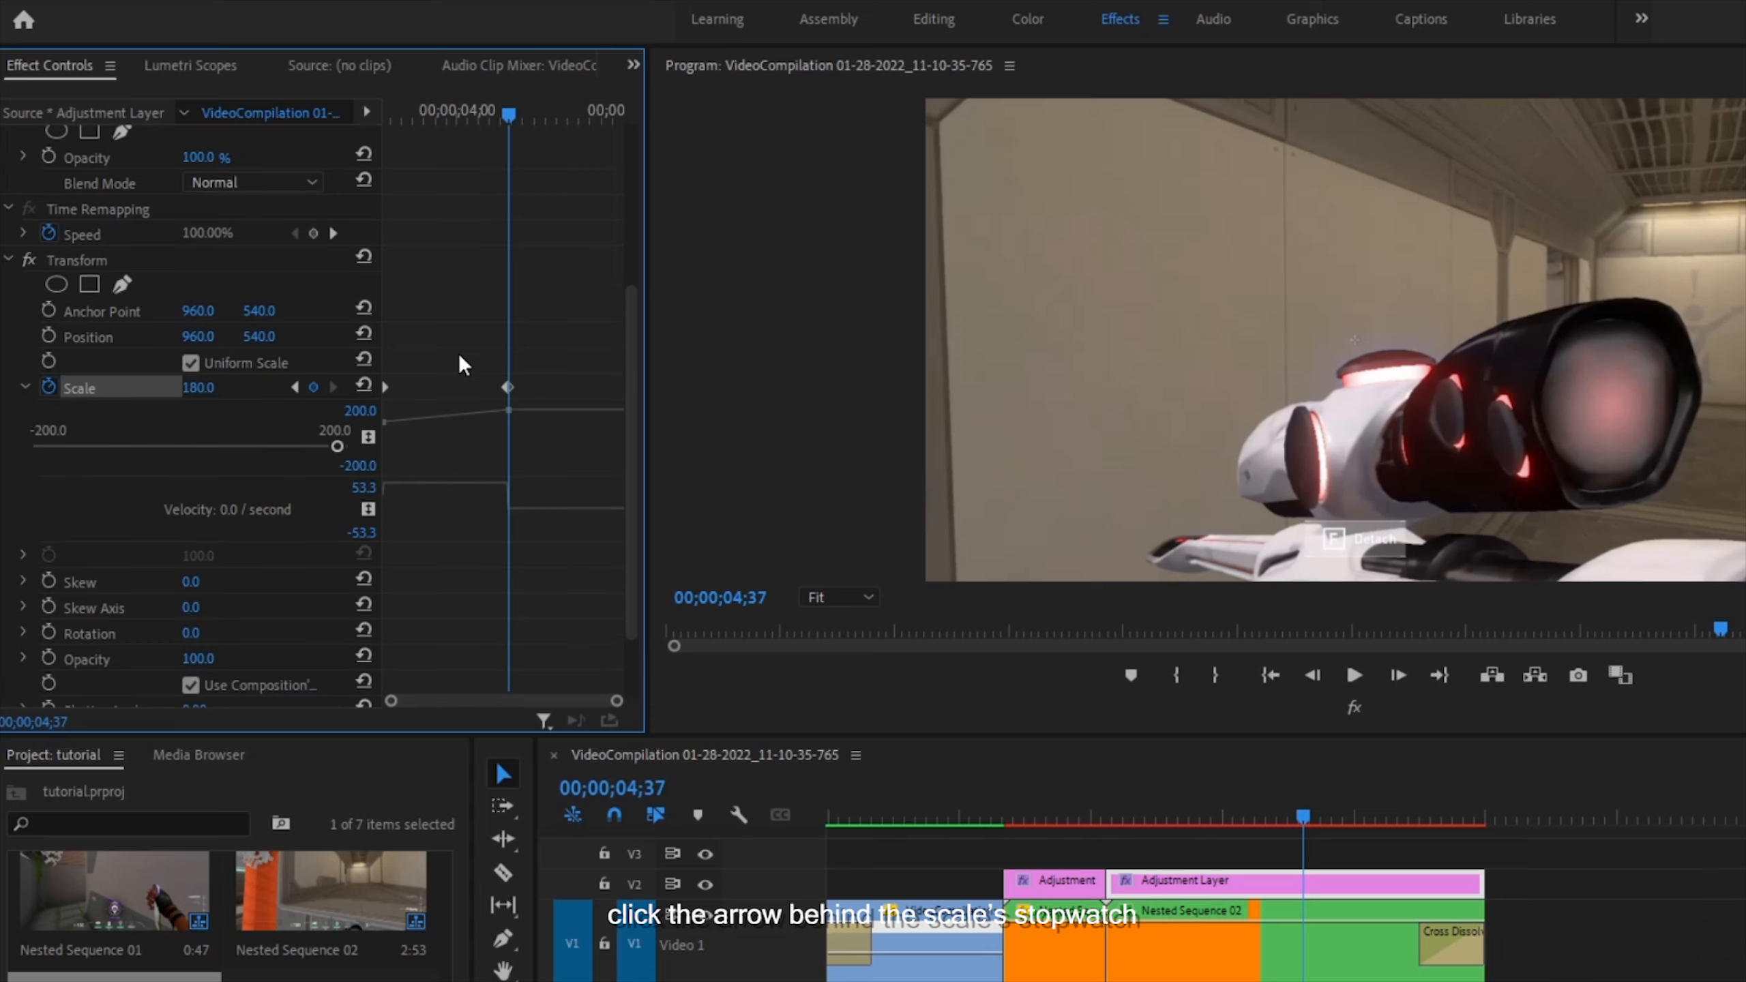
{"action": "left_click", "coordinate": [385, 389]}
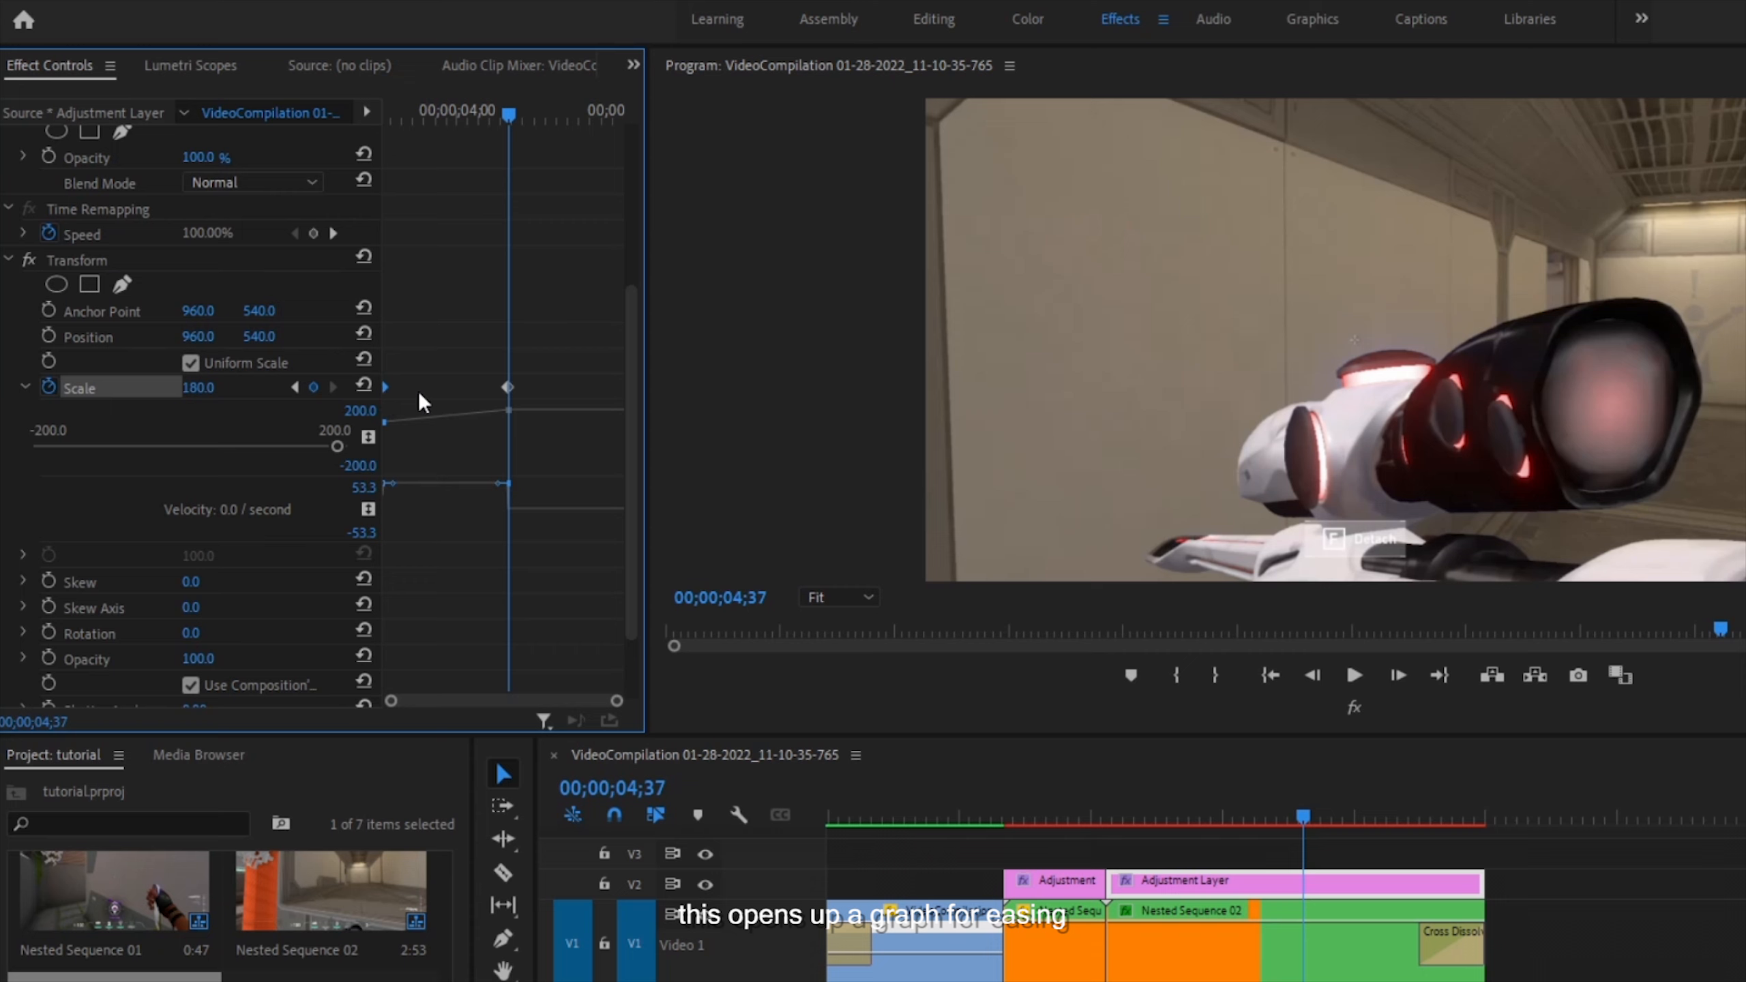
{"action": "right_click", "coordinate": [385, 387]}
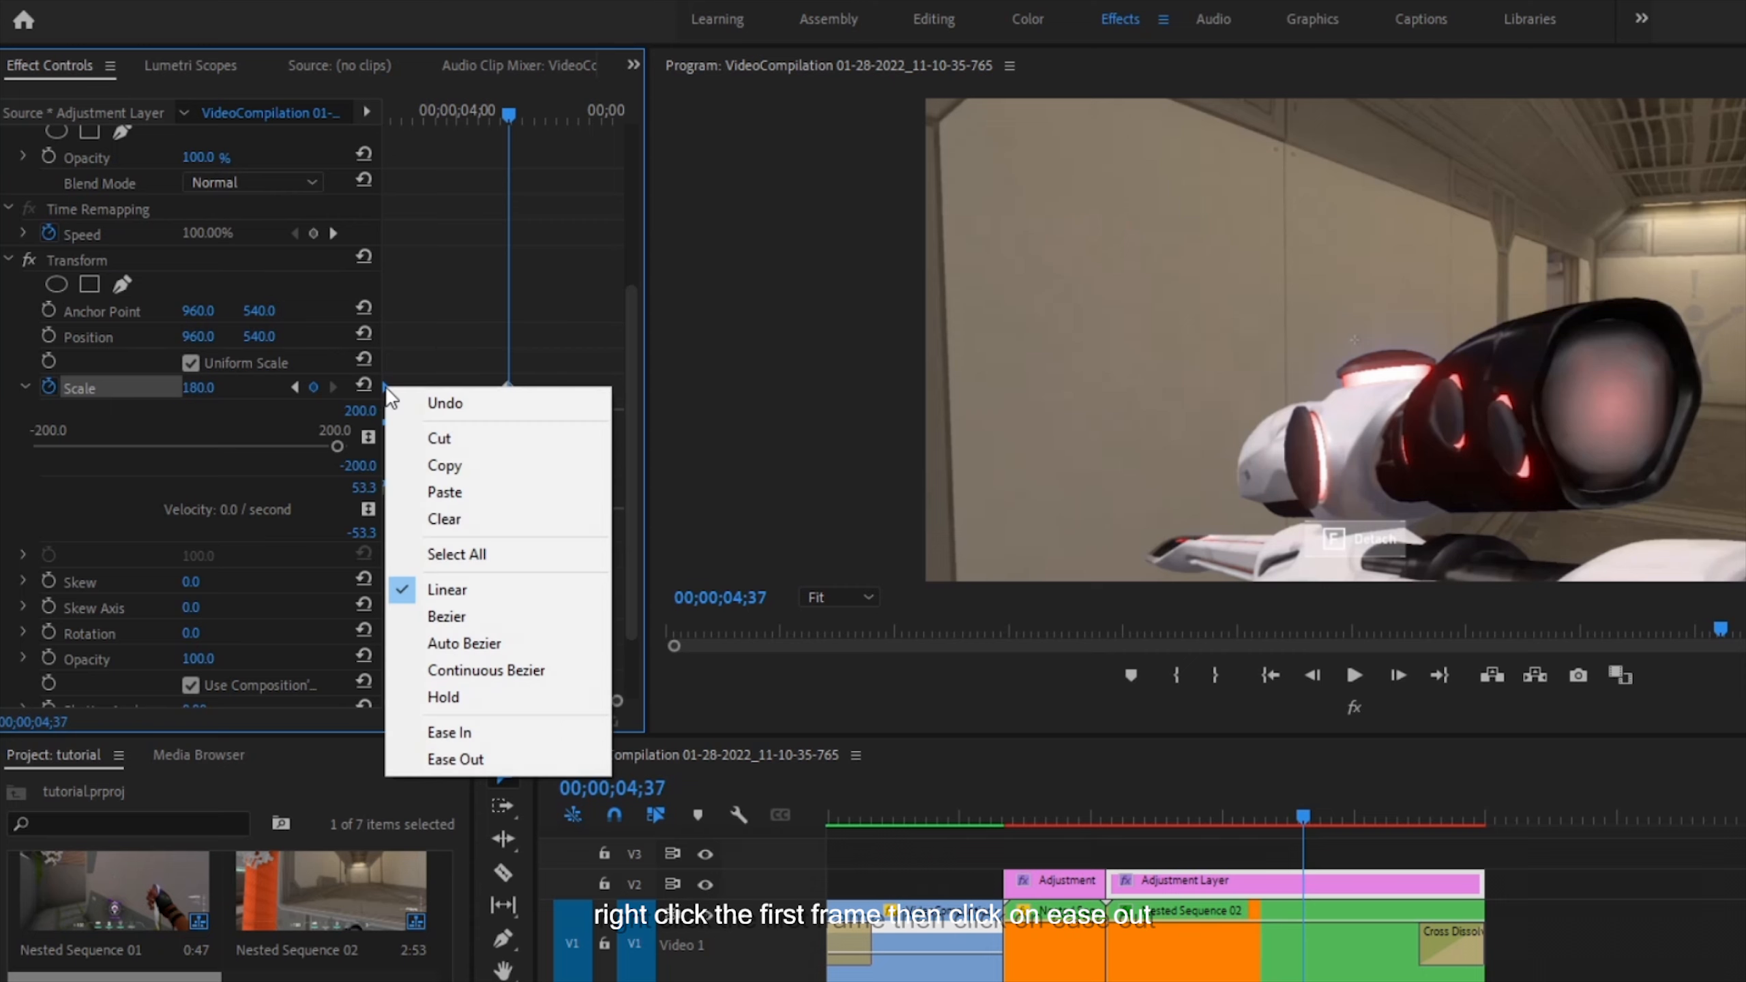
{"action": "left_click", "coordinate": [474, 758]}
{"action": "right_click", "coordinate": [506, 391]}
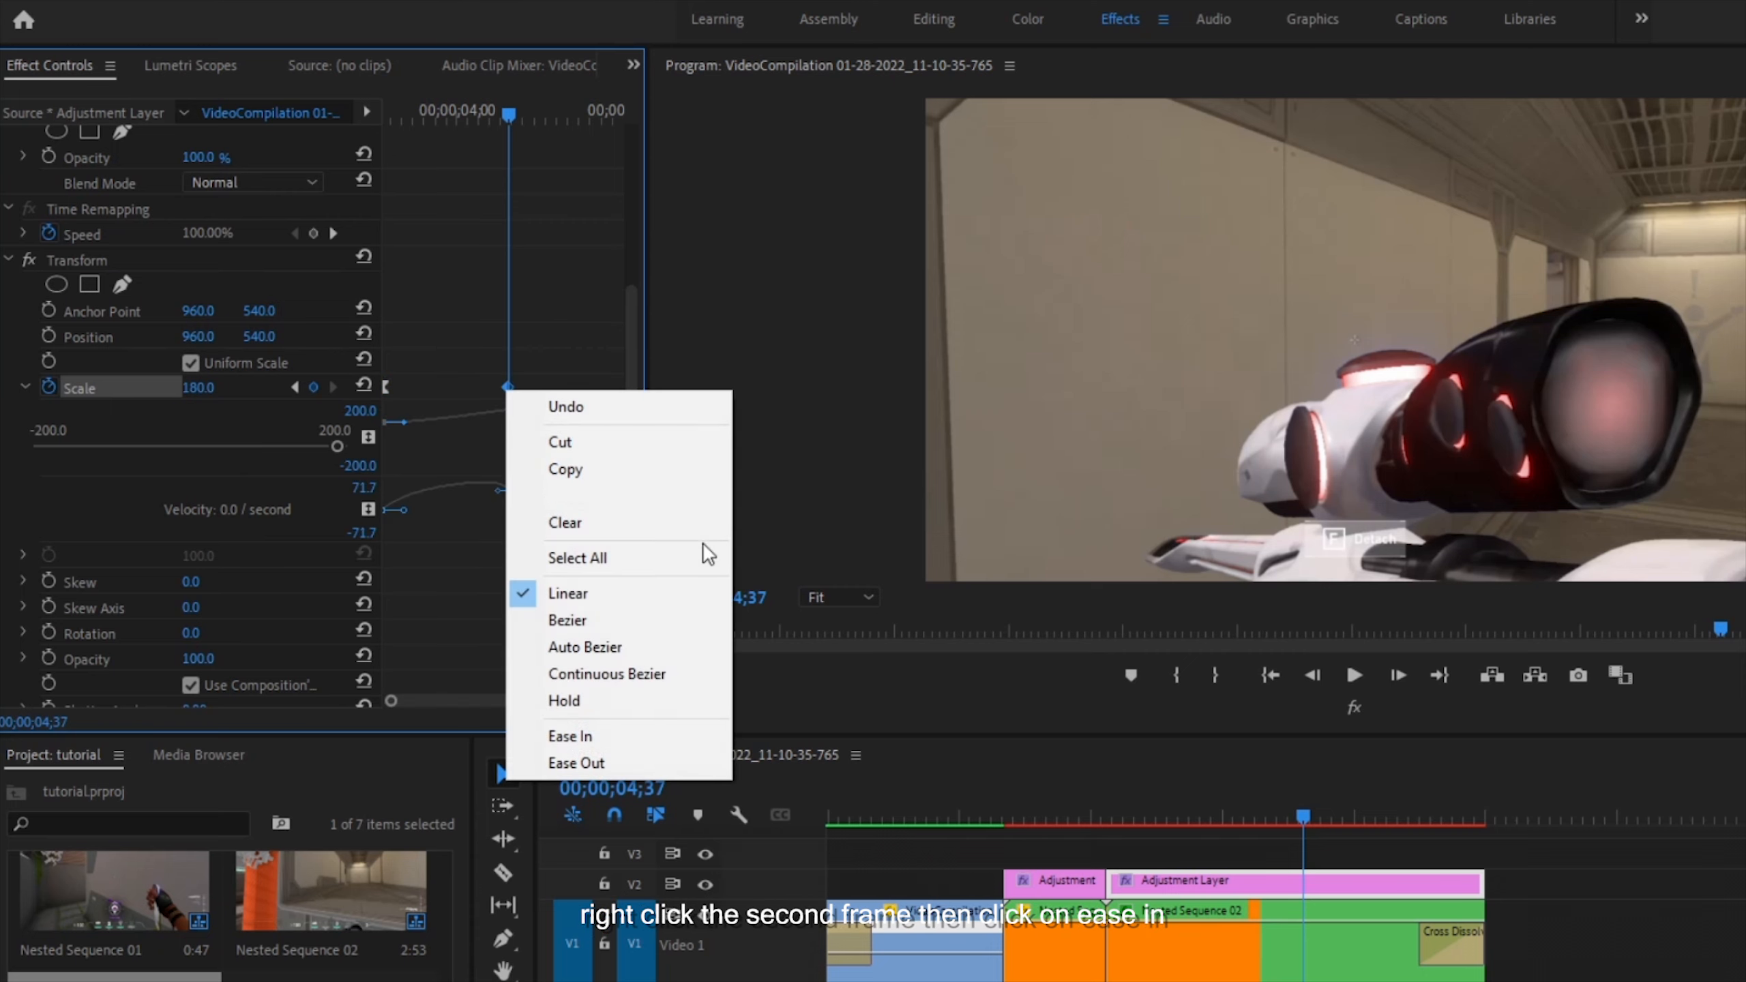
{"action": "left_click", "coordinate": [608, 726]}
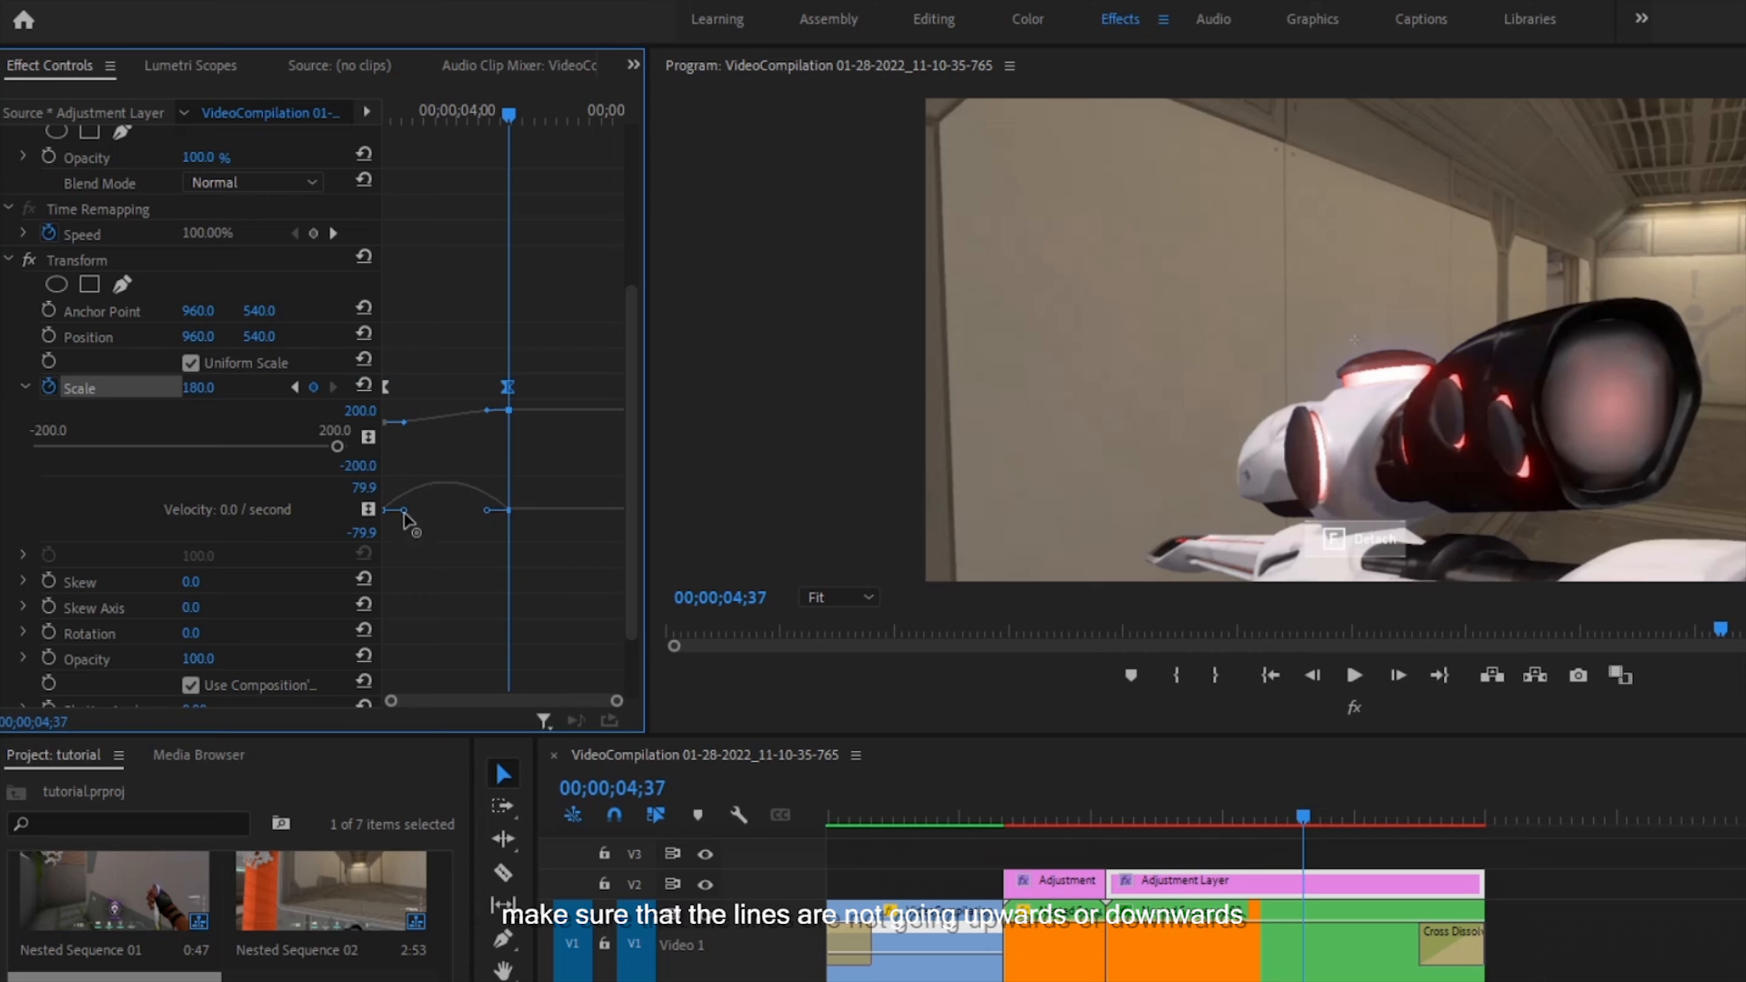
- Enlarge the Scale velocity graph and reshape its curve to peak at the first keyframe and slow smoothly into the second
{"action": "left_click_drag", "start_coordinate": [404, 511], "coordinate": [406, 513]}
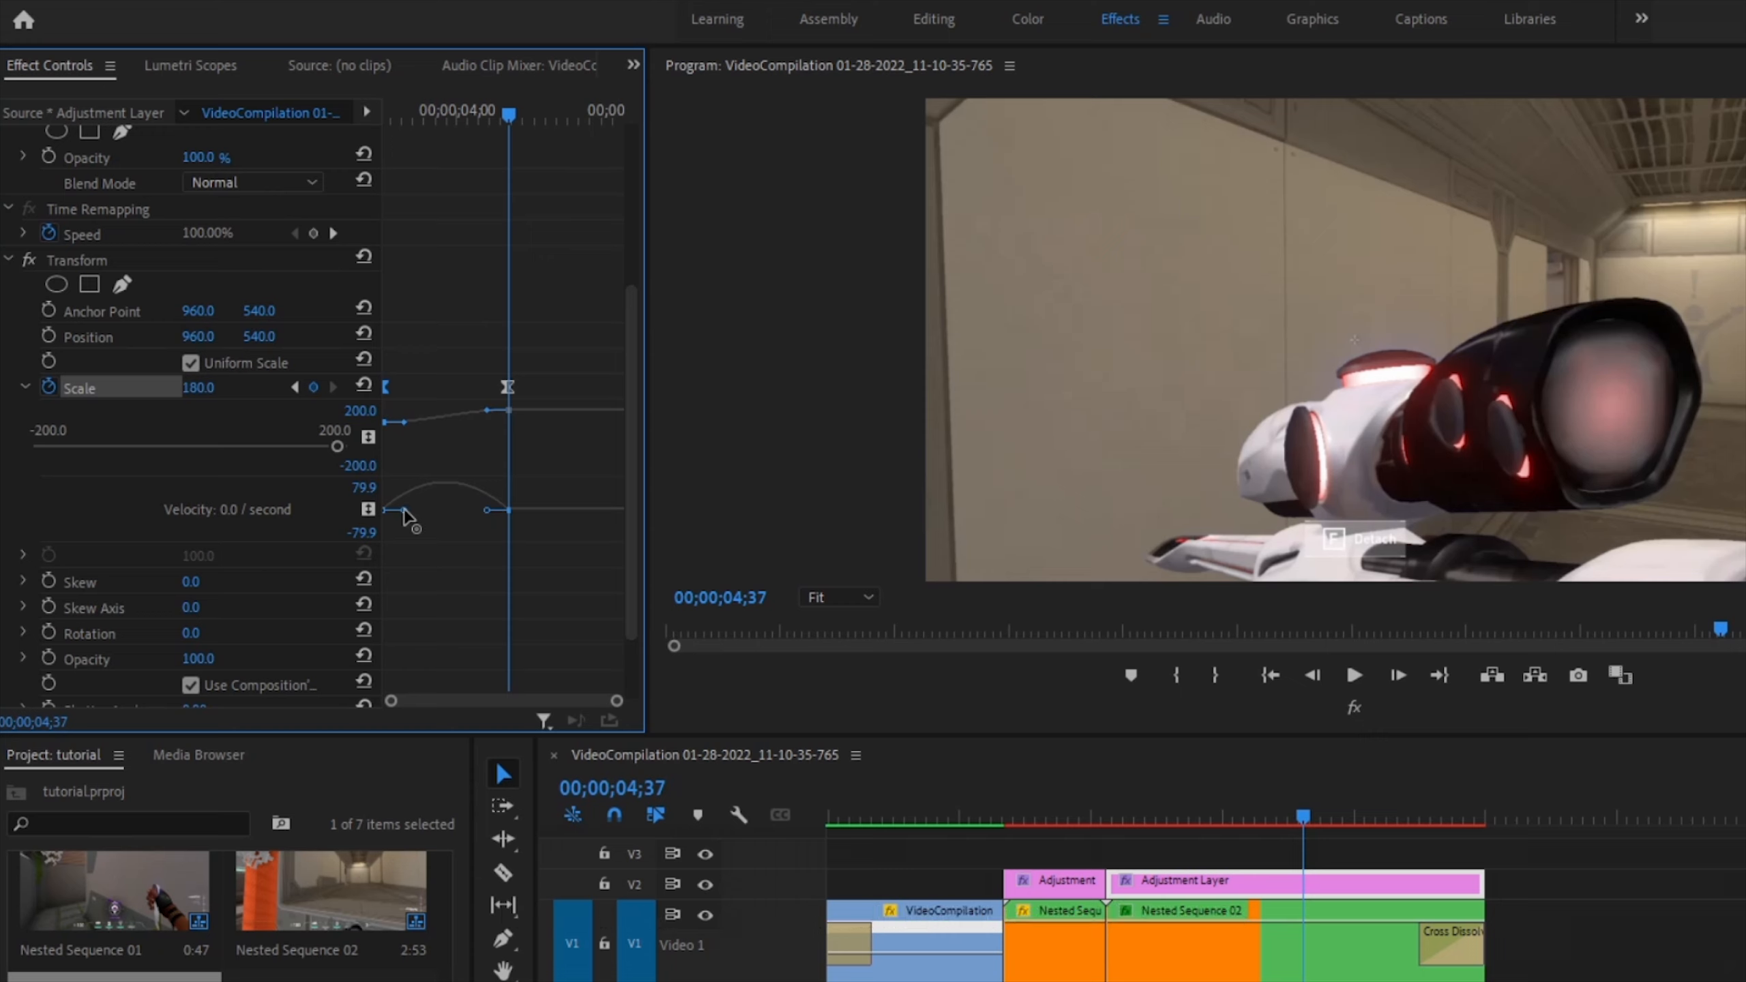
{"action": "left_click_drag", "start_coordinate": [394, 511], "coordinate": [417, 620]}
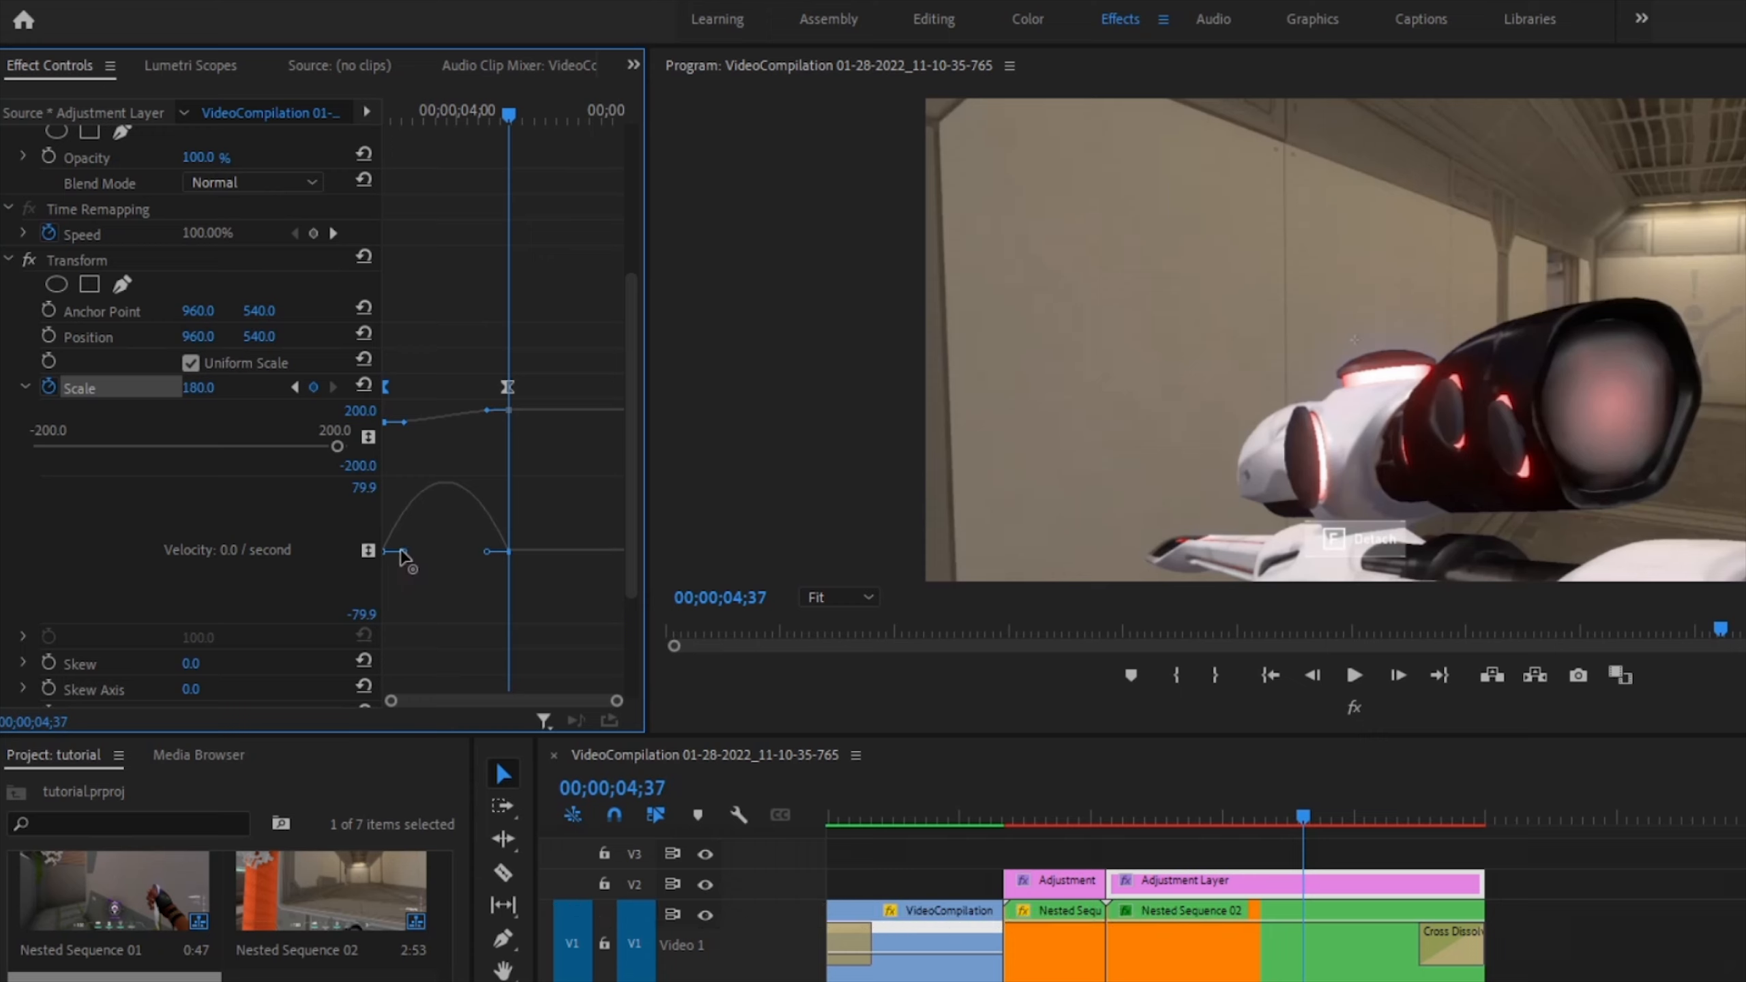
{"action": "mouse_move", "coordinate": [402, 552]}
{"action": "left_mouse_down"}
{"action": "mouse_move", "coordinate": [387, 551]}
{"action": "mouse_move", "coordinate": [479, 552]}
{"action": "mouse_move", "coordinate": [429, 552]}
{"action": "left_mouse_up"}
{"action": "left_click", "coordinate": [506, 589]}
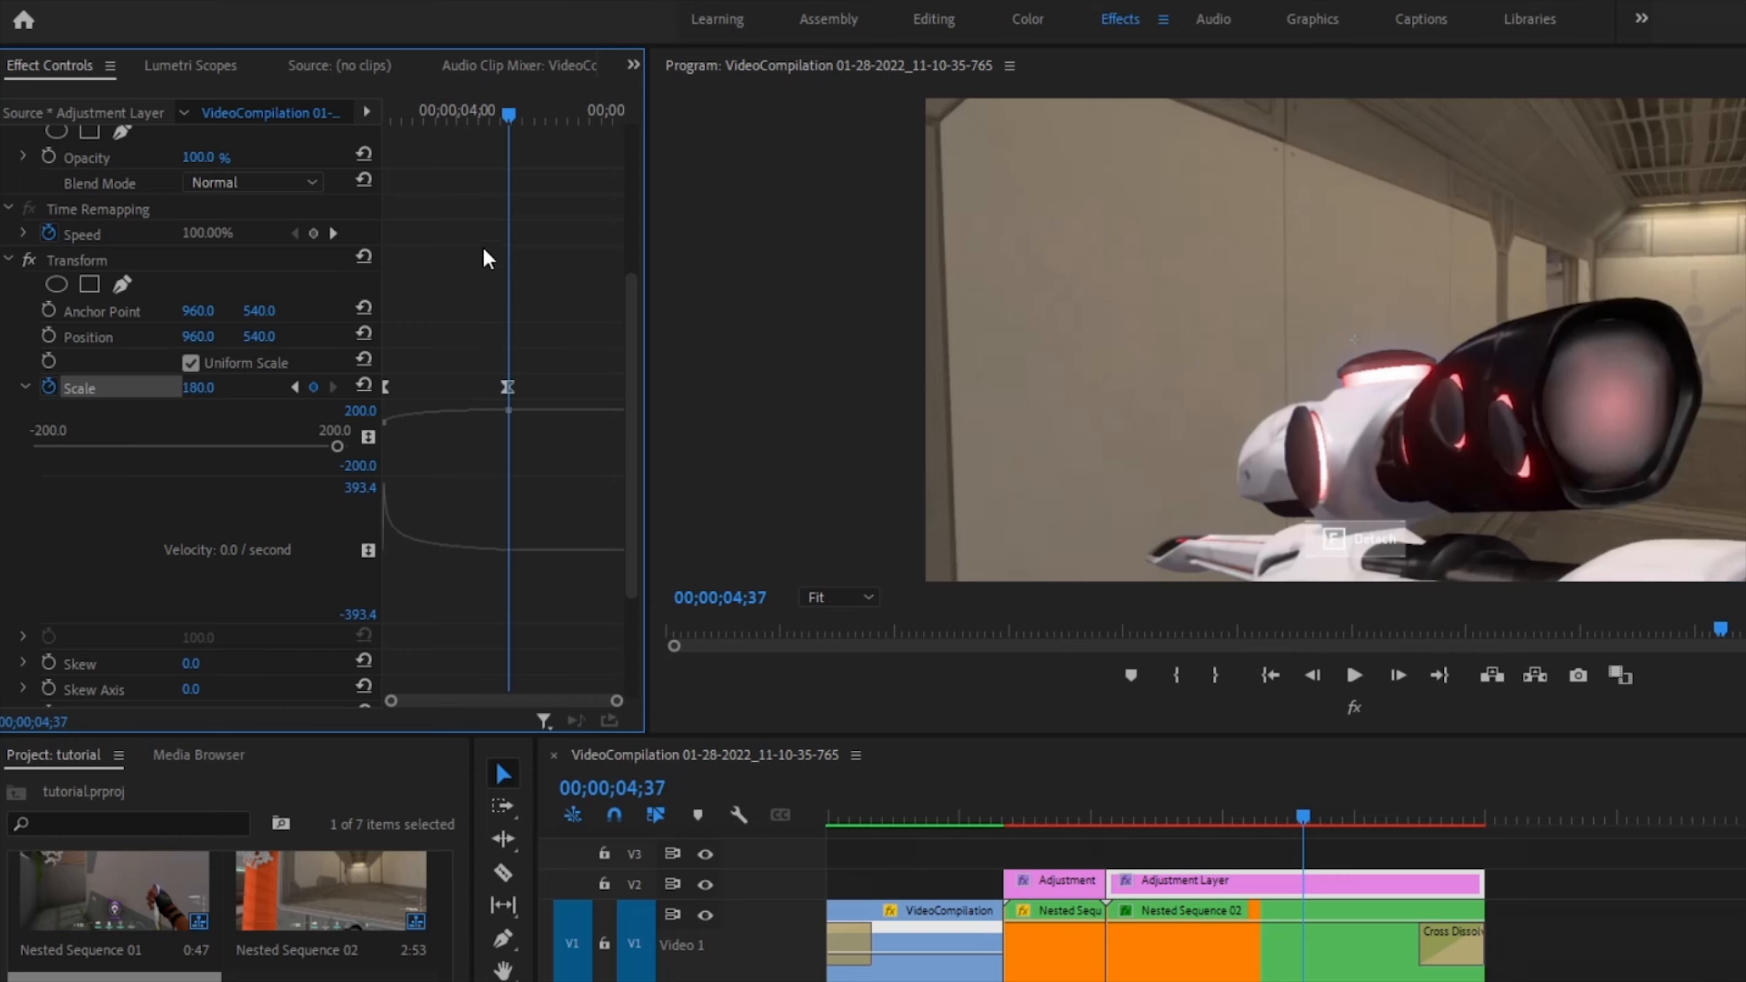
- Play back the sequence across the cut to check the eased zoom
{"action": "left_click_drag", "start_coordinate": [482, 114], "coordinate": [352, 200]}
{"action": "left_click", "coordinate": [1065, 785]}
{"action": "key", "text": "space"}
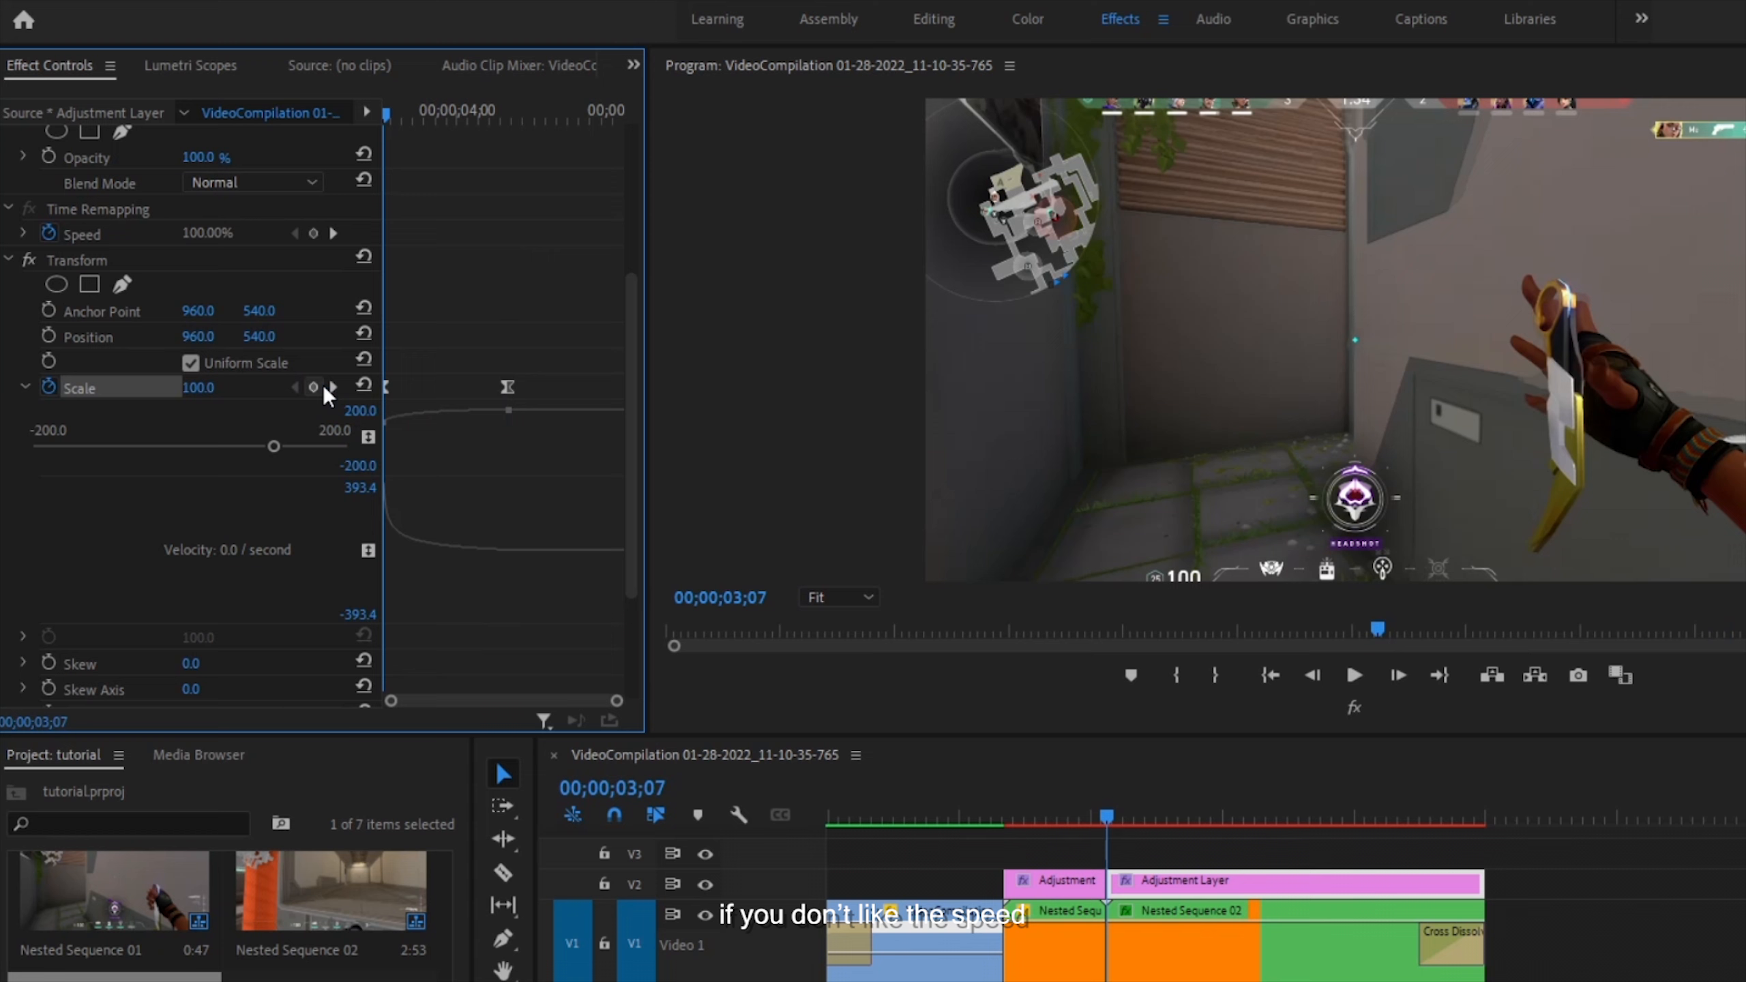
- Try moving the second adjustment layer's end Scale keyframe earlier to speed up the zoom, and preview it across the cut
{"action": "left_click", "coordinate": [330, 387]}
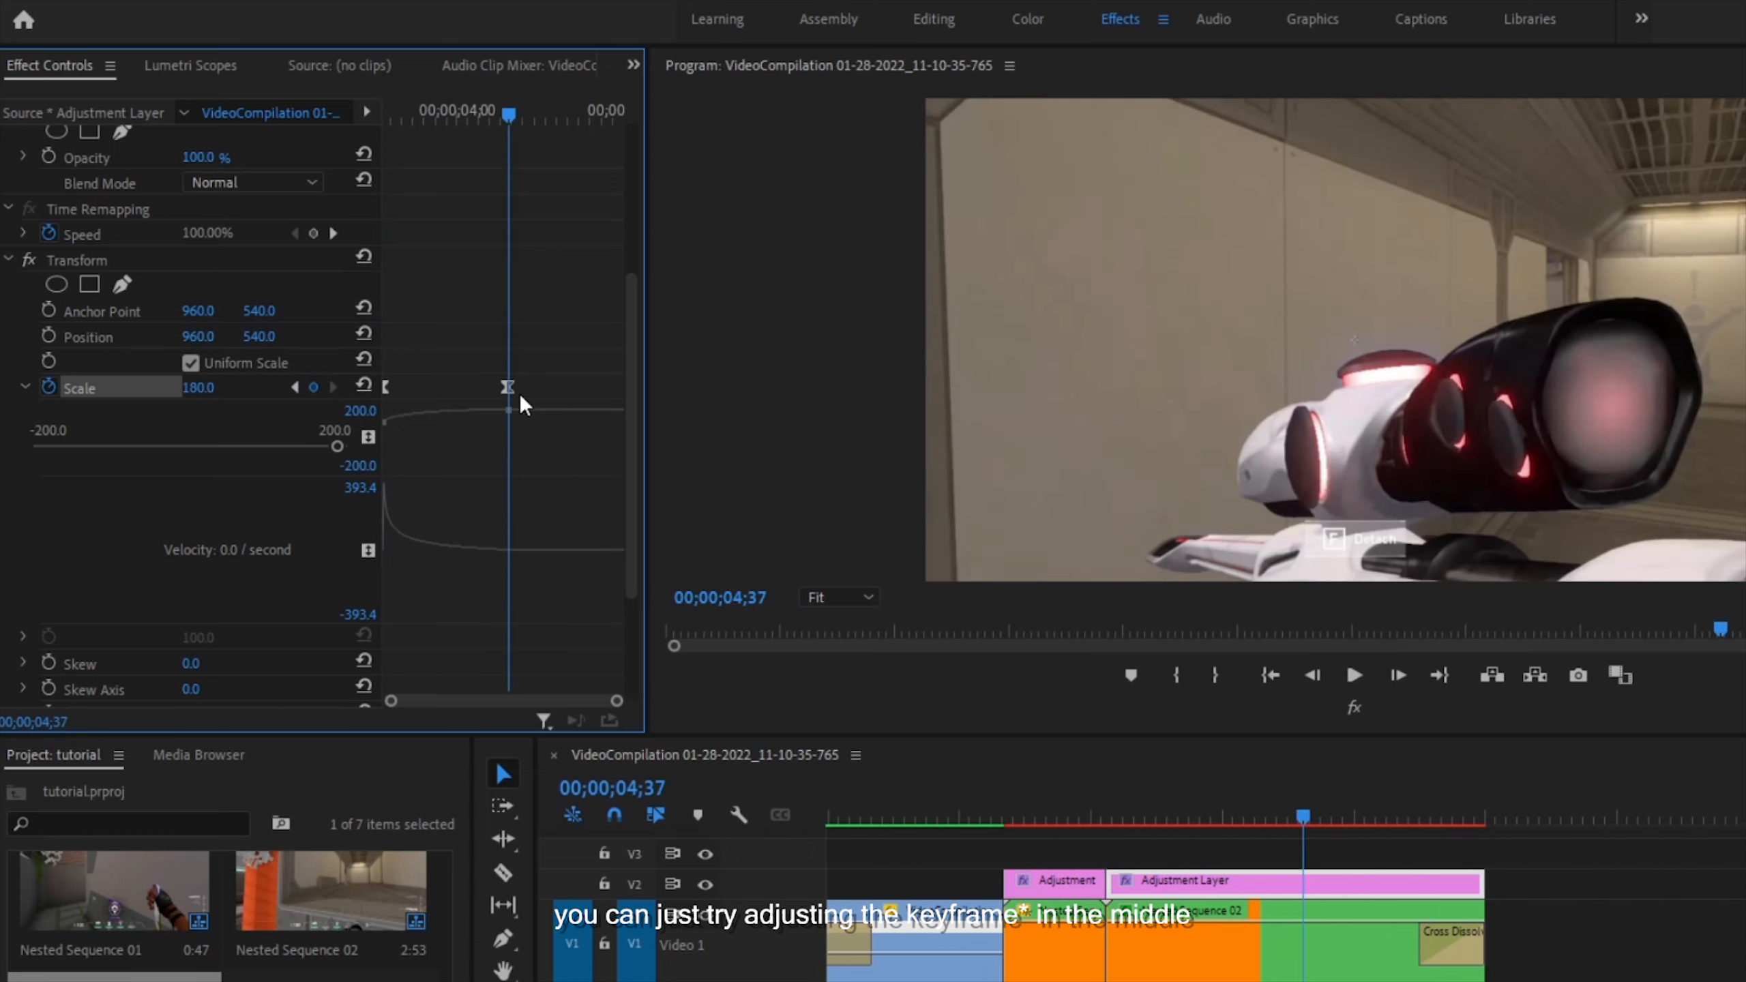
{"action": "left_click", "coordinate": [536, 117]}
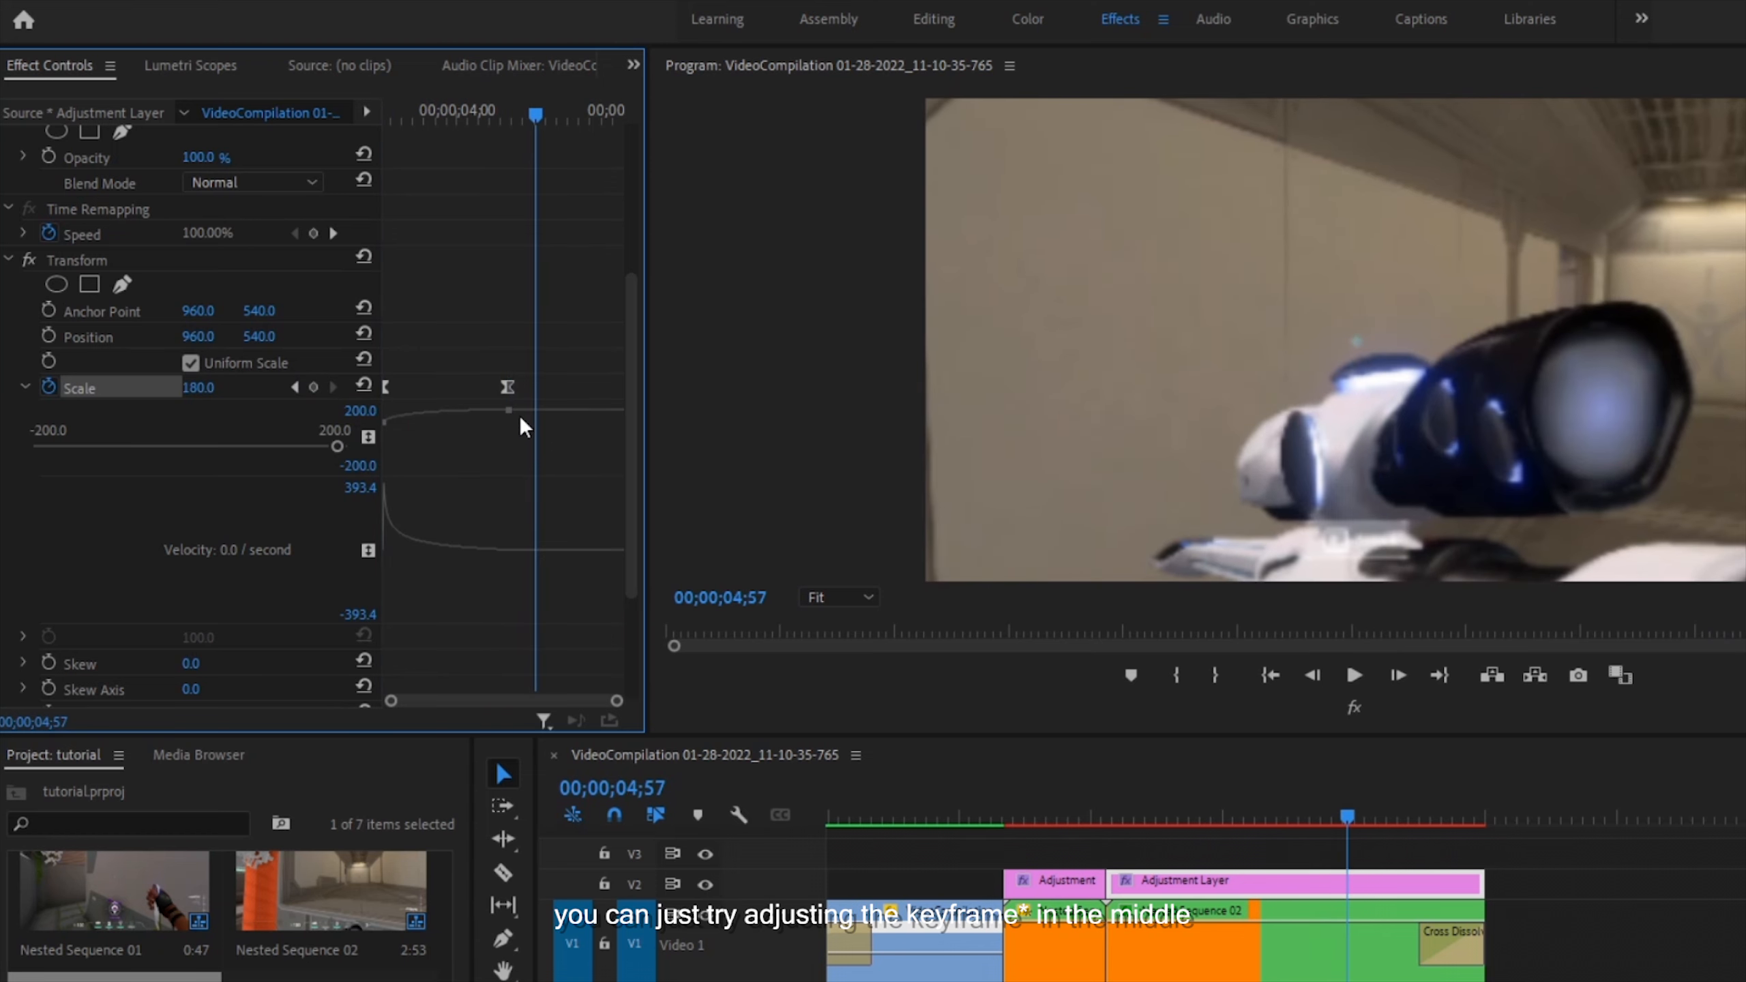
{"action": "left_click_drag", "start_coordinate": [508, 393], "coordinate": [468, 403]}
{"action": "left_click", "coordinate": [1077, 812]}
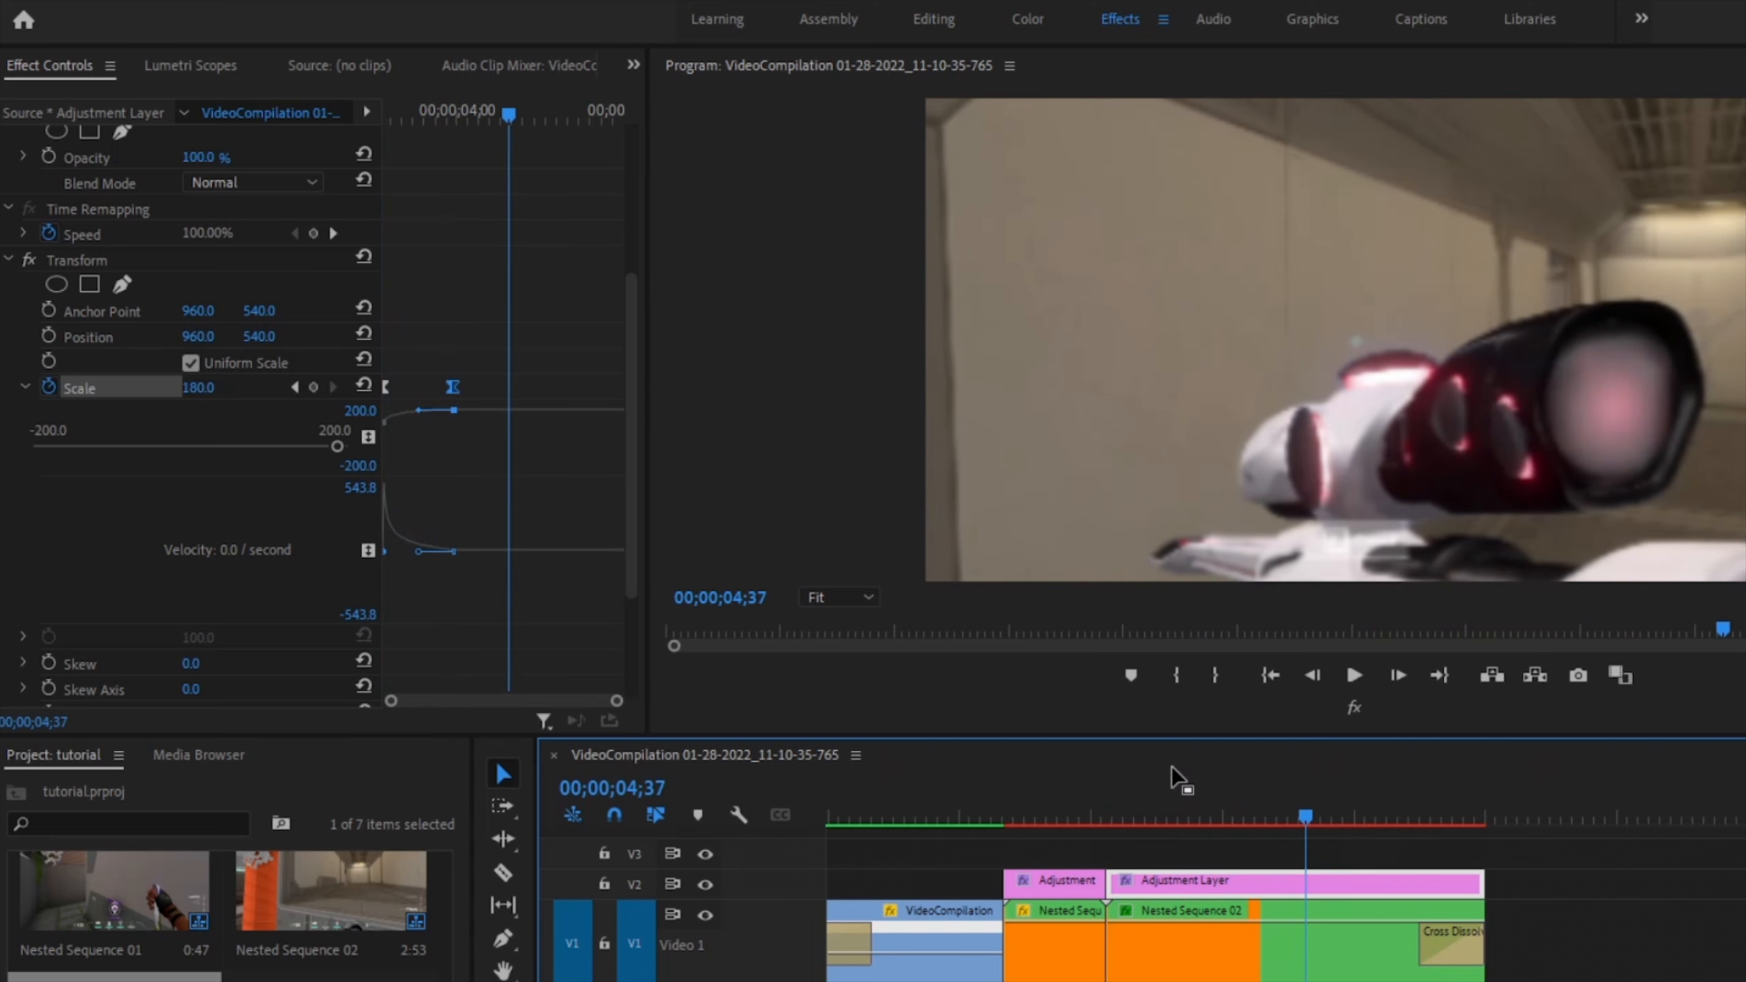
{"action": "left_click", "coordinate": [1180, 812]}
{"action": "left_click_drag", "start_coordinate": [454, 385], "coordinate": [444, 385]}
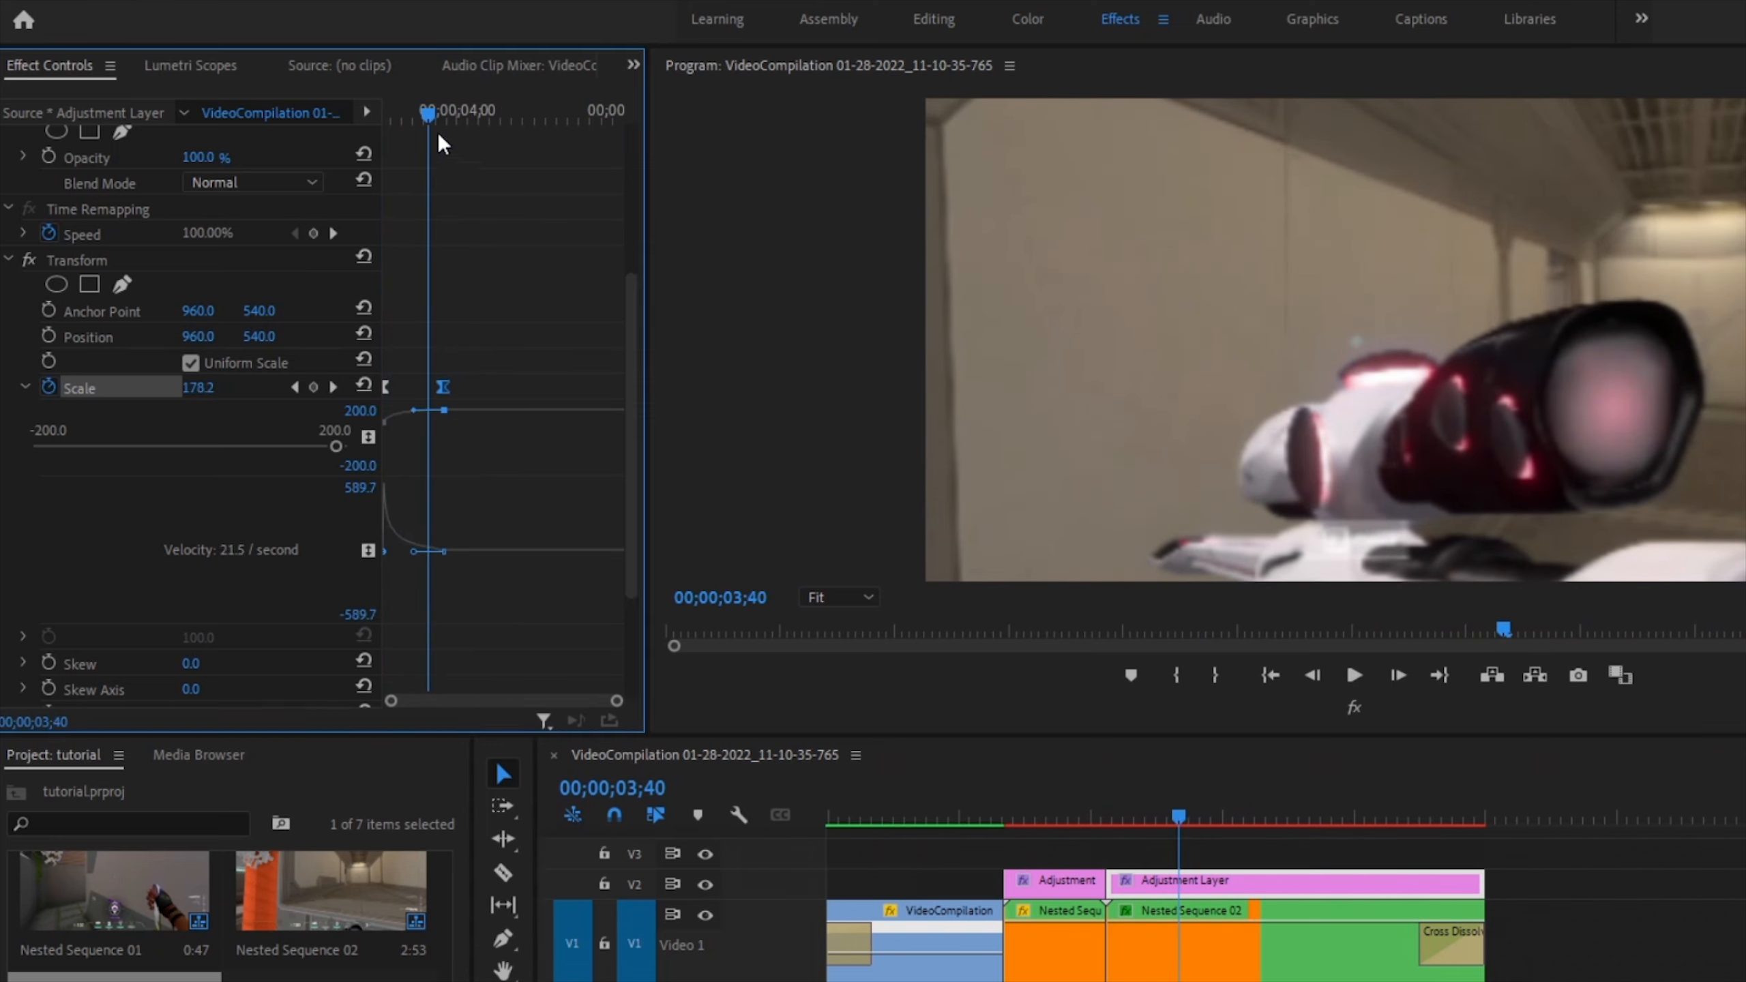
{"action": "key", "text": "Up"}
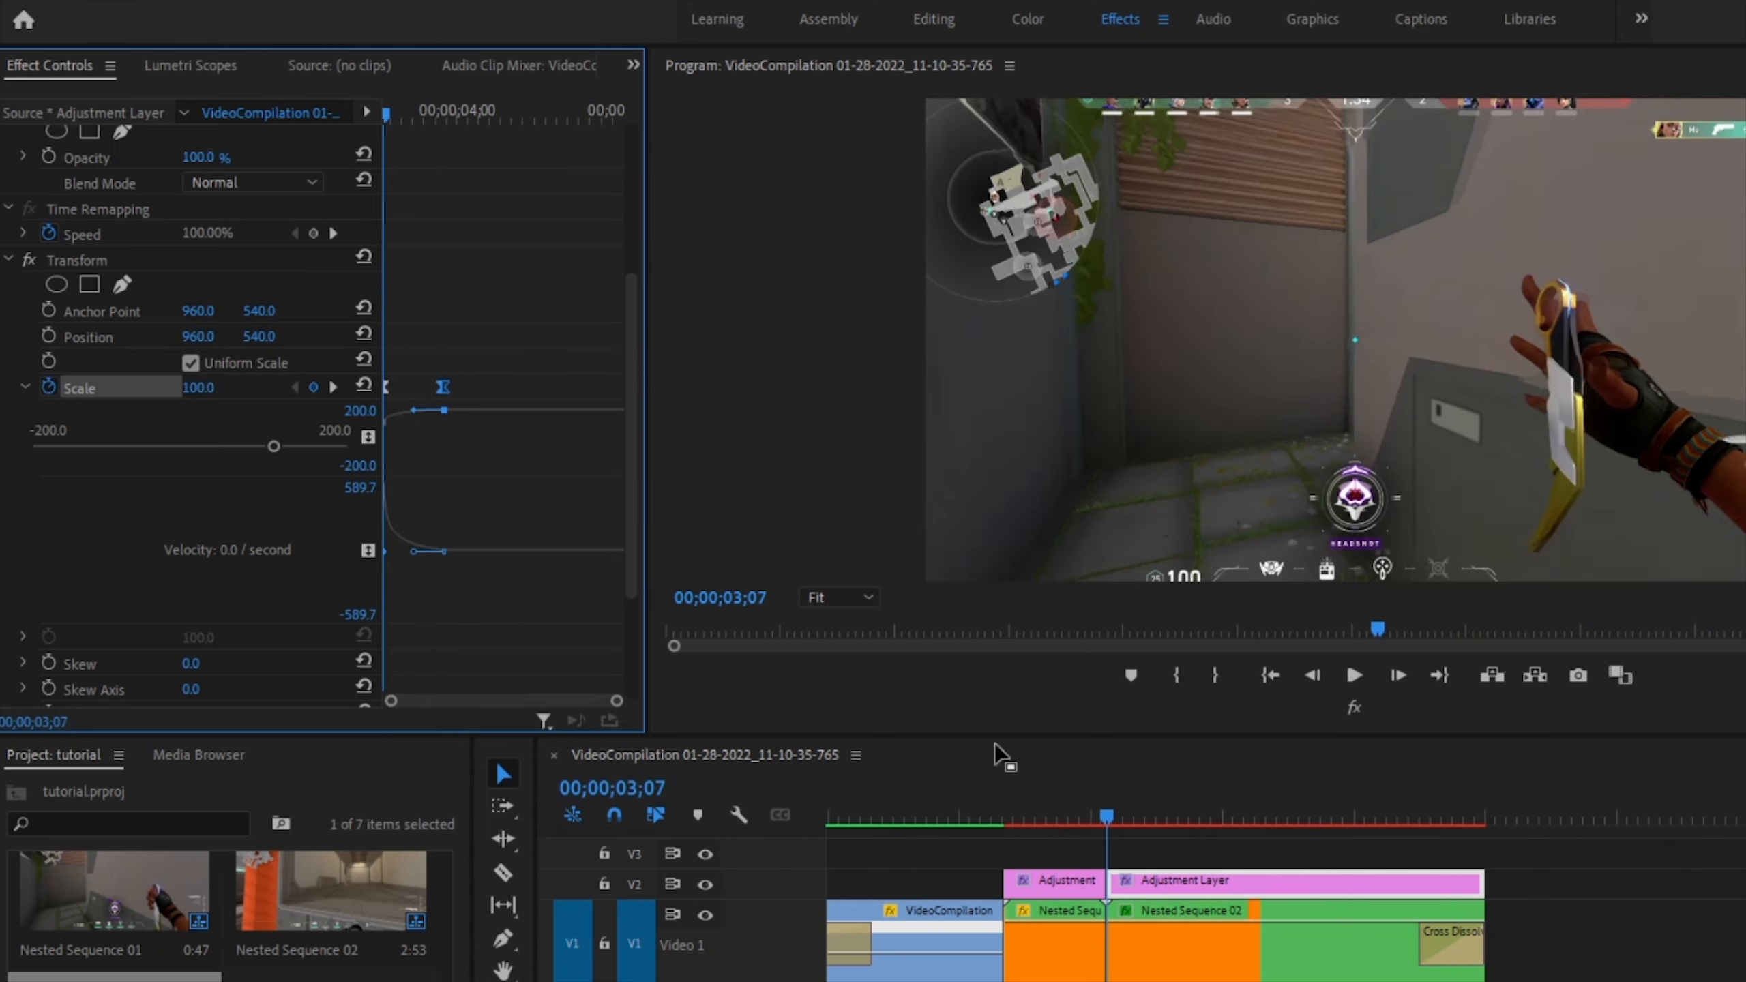
{"action": "left_click", "coordinate": [1100, 802]}
{"action": "left_click_drag", "start_coordinate": [1100, 798], "coordinate": [1251, 816]}
- Try moving the second Scale keyframe out near the end of the adjustment layer and play back the slower zoom
{"action": "left_click", "coordinate": [451, 385]}
{"action": "left_click_drag", "start_coordinate": [450, 385], "coordinate": [600, 386]}
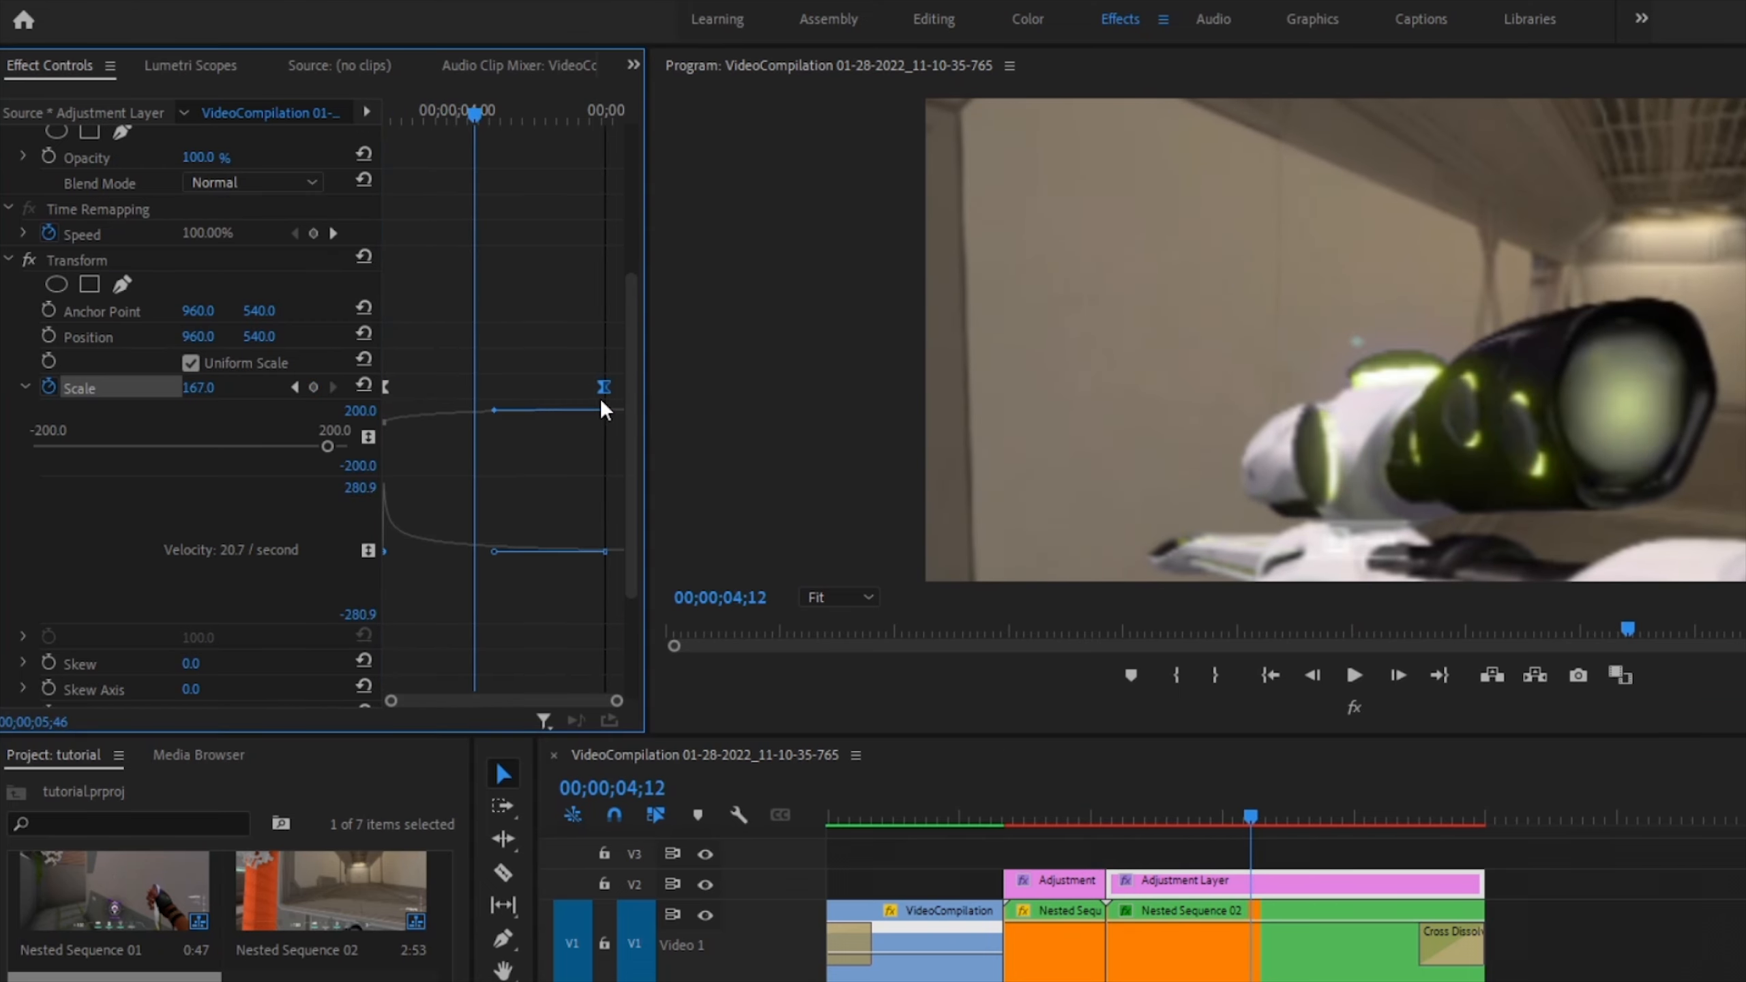
{"action": "left_click", "coordinate": [1078, 808]}
{"action": "key", "text": "space"}
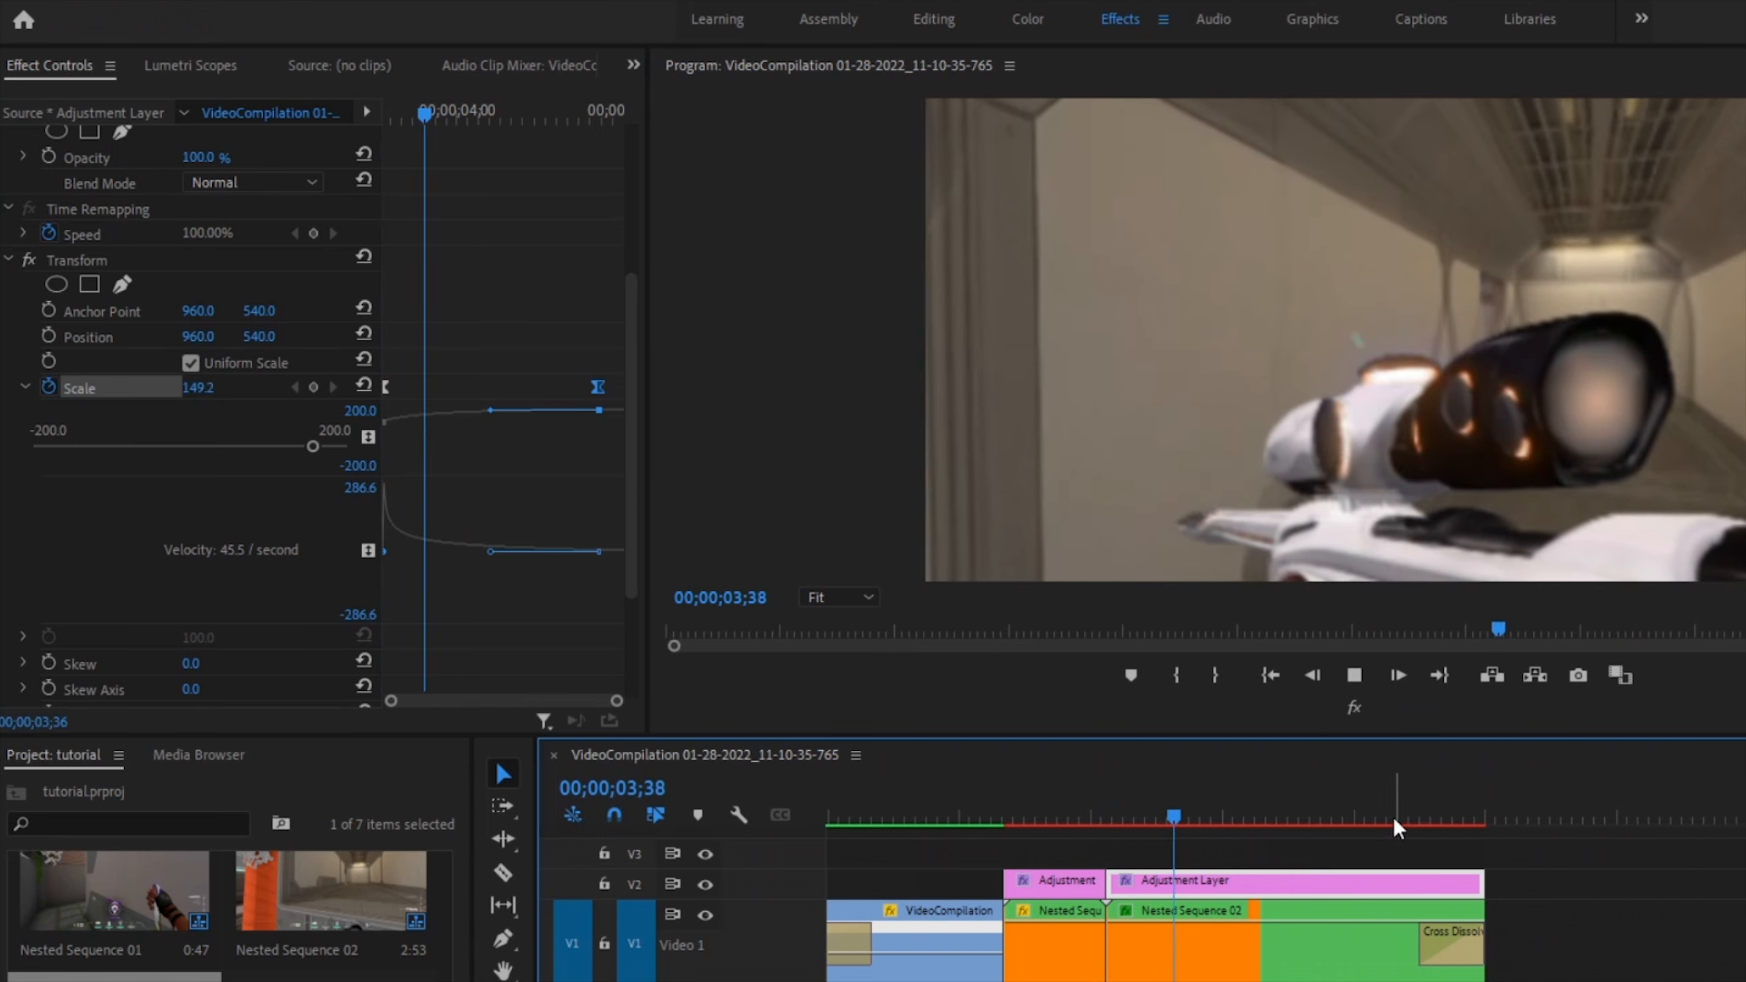
{"action": "key", "text": "space"}
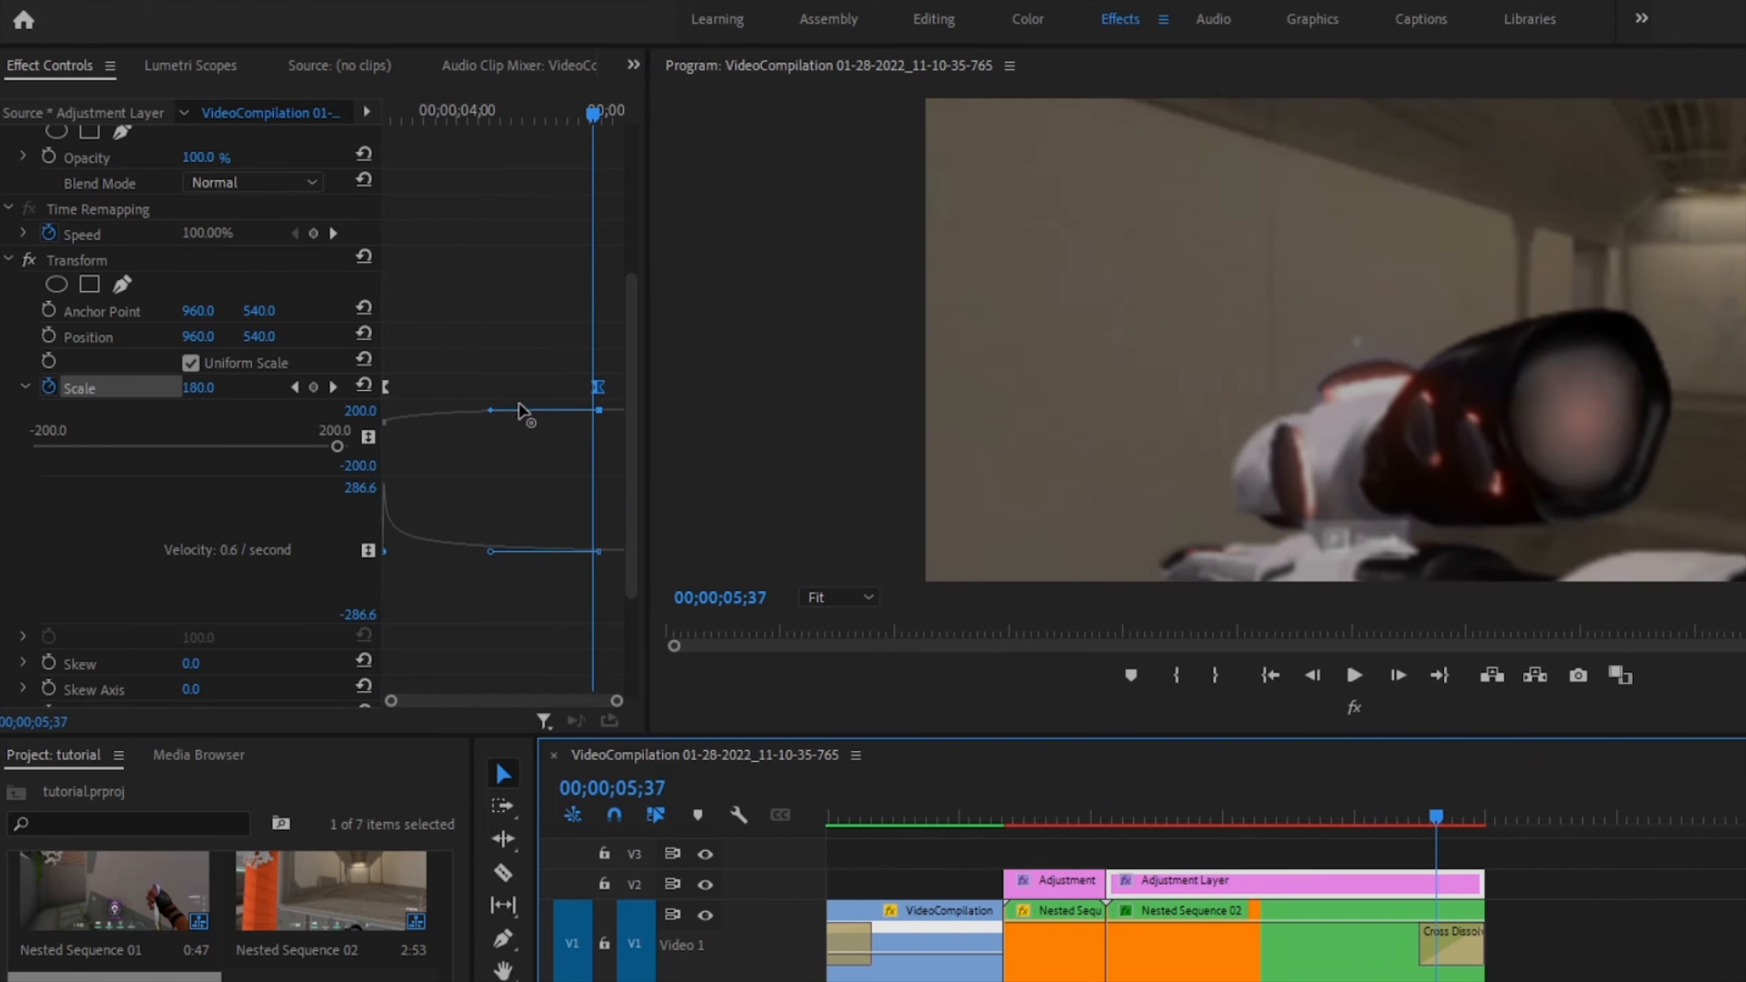
- Try placing the second Scale keyframe very close to the first one and play back the faster zoom
{"action": "left_click_drag", "start_coordinate": [598, 388], "coordinate": [414, 389]}
{"action": "left_click", "coordinate": [1050, 797]}
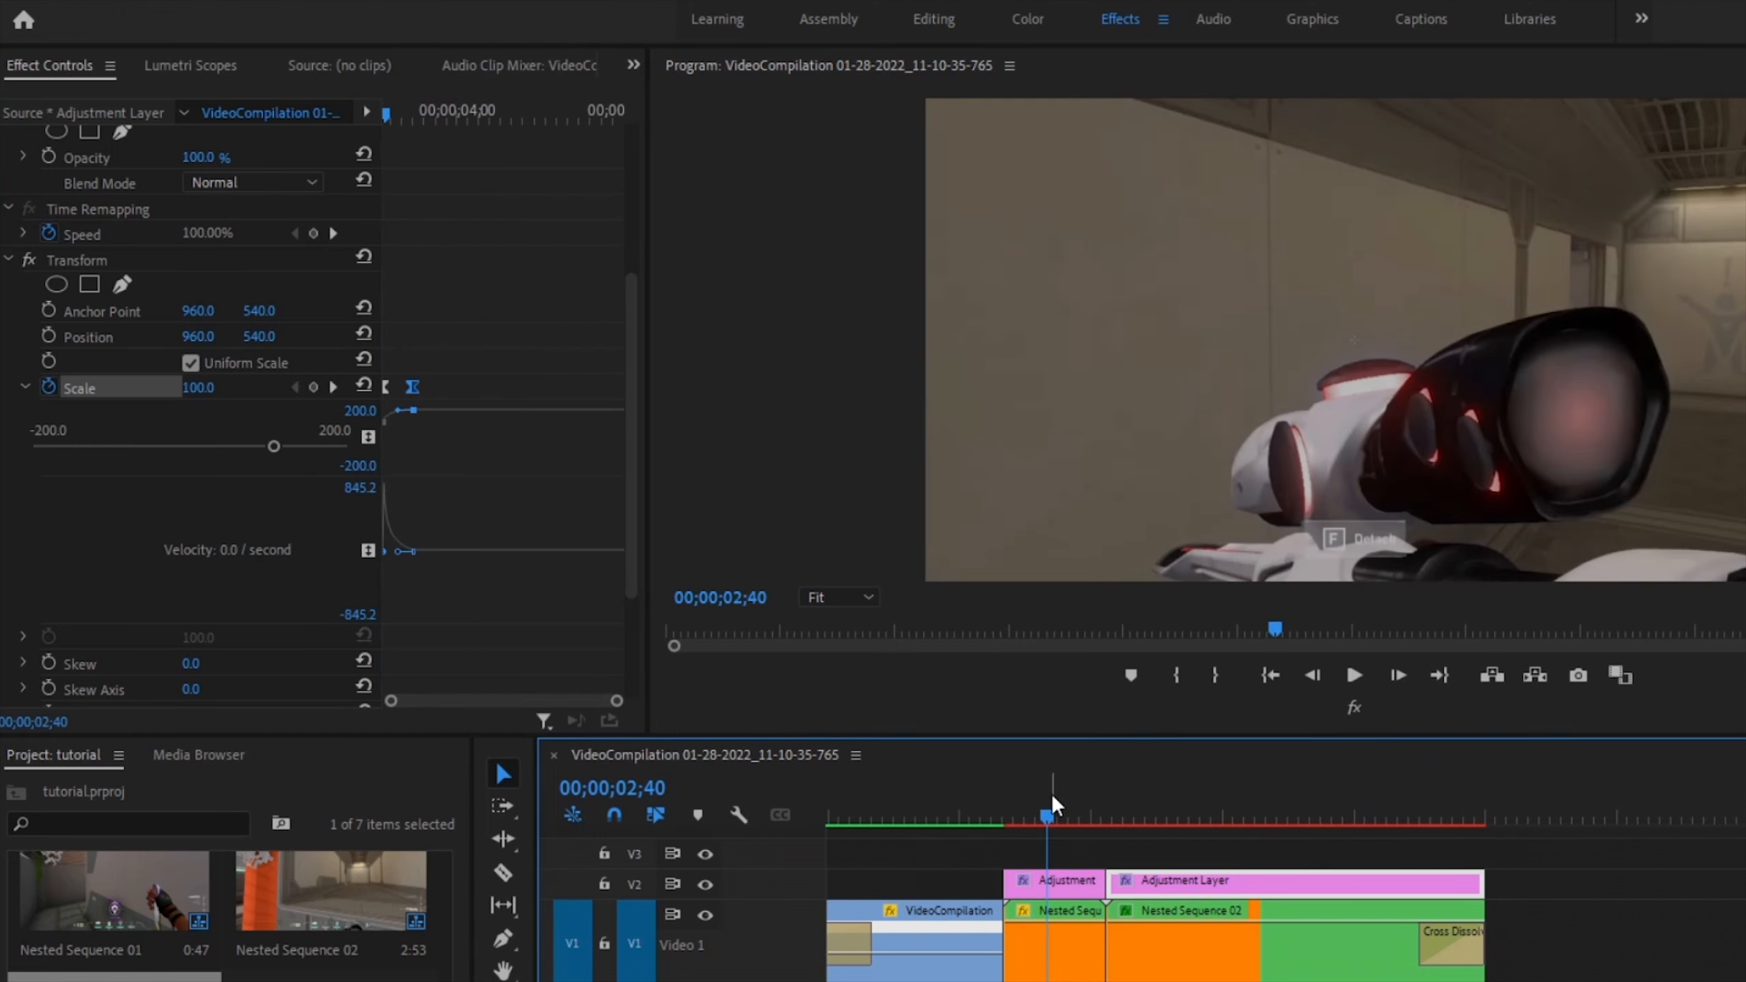
{"action": "key", "text": "space"}
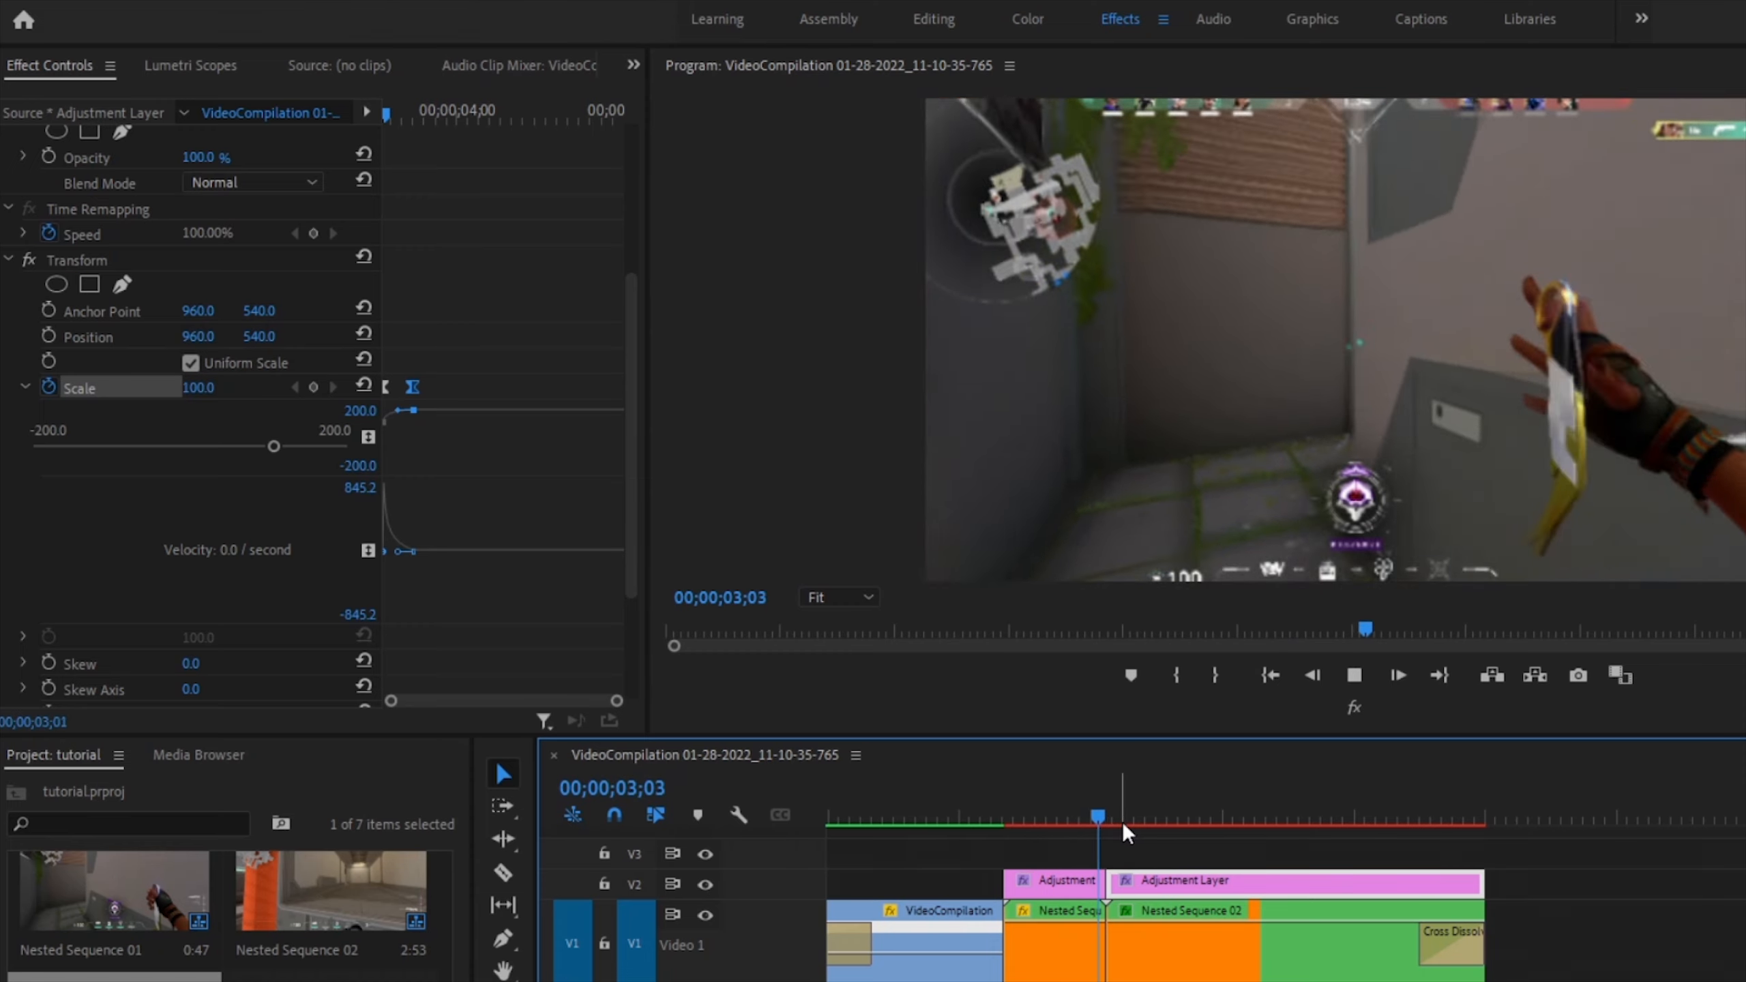
{"action": "key", "text": "space"}
- Move the second Scale keyframe to about 00;00;04;02 and return to just before the cut to preview the zoom
{"action": "left_click_drag", "start_coordinate": [412, 390], "coordinate": [474, 401]}
{"action": "left_click", "coordinate": [384, 118]}
{"action": "left_click", "coordinate": [1074, 799]}
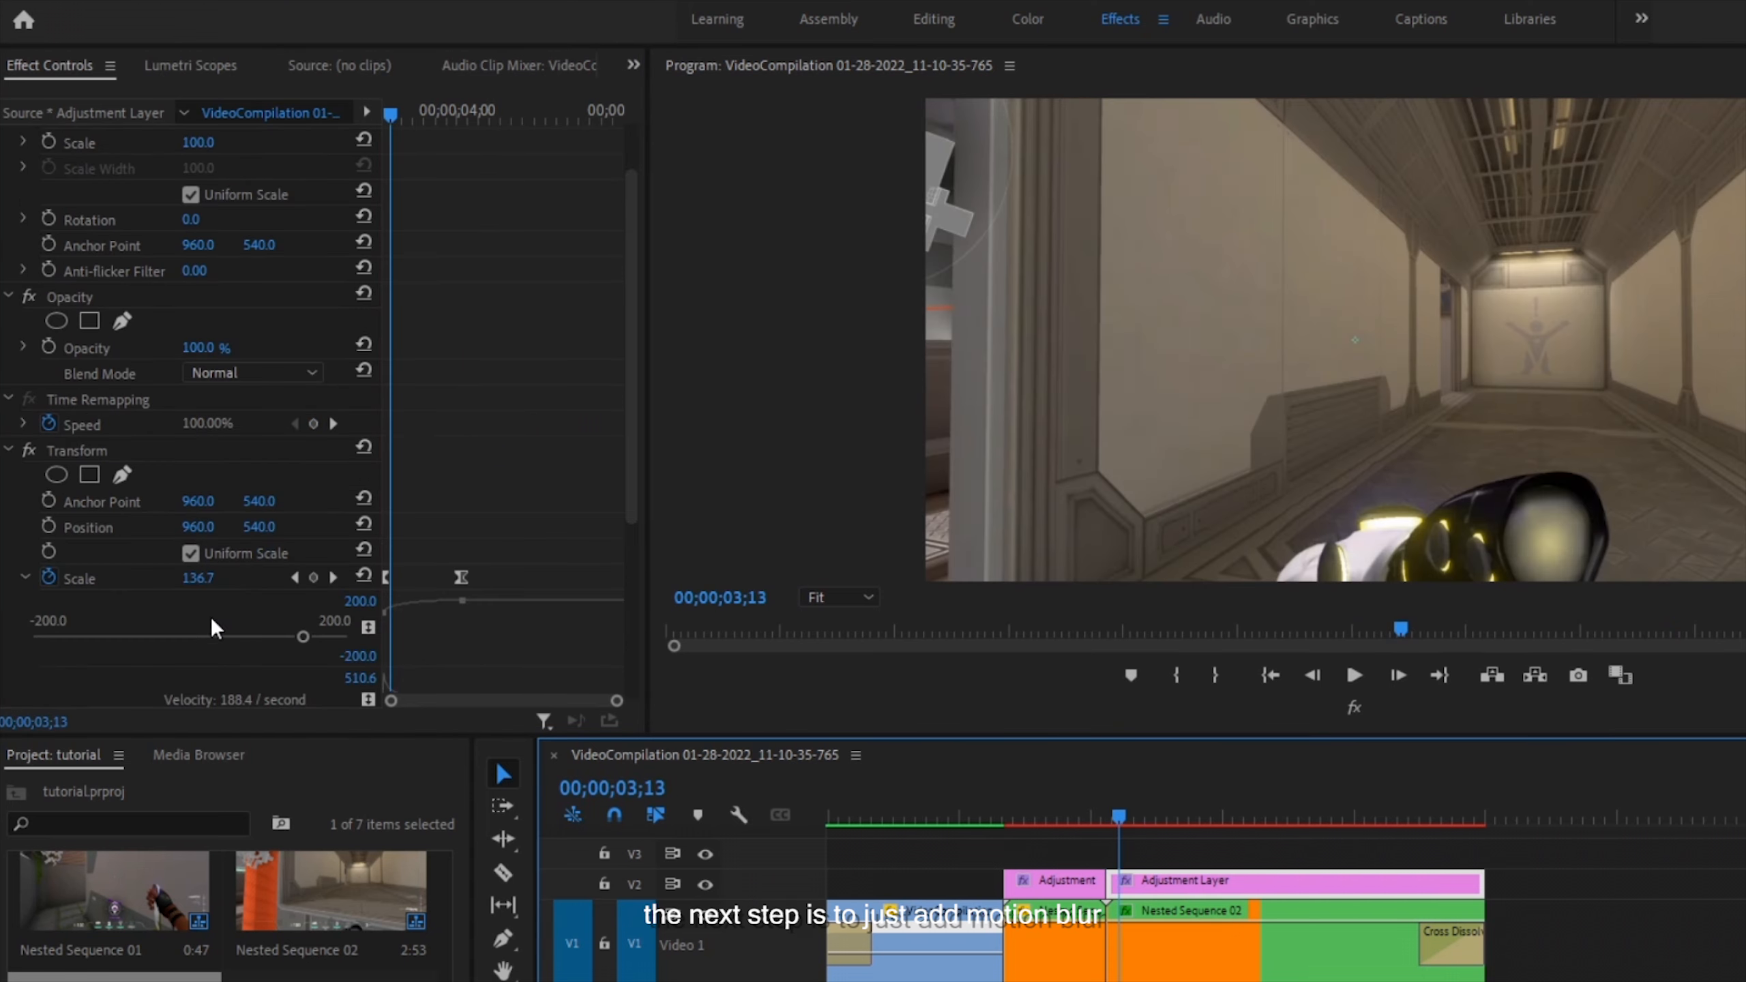
- Turn off Use Composition's Shutter Angle in the Transform effect and set its Shutter Angle to 360 for motion blur
{"action": "scroll", "coordinate": [230, 578], "scroll_direction": "down", "scroll_amount": 7}
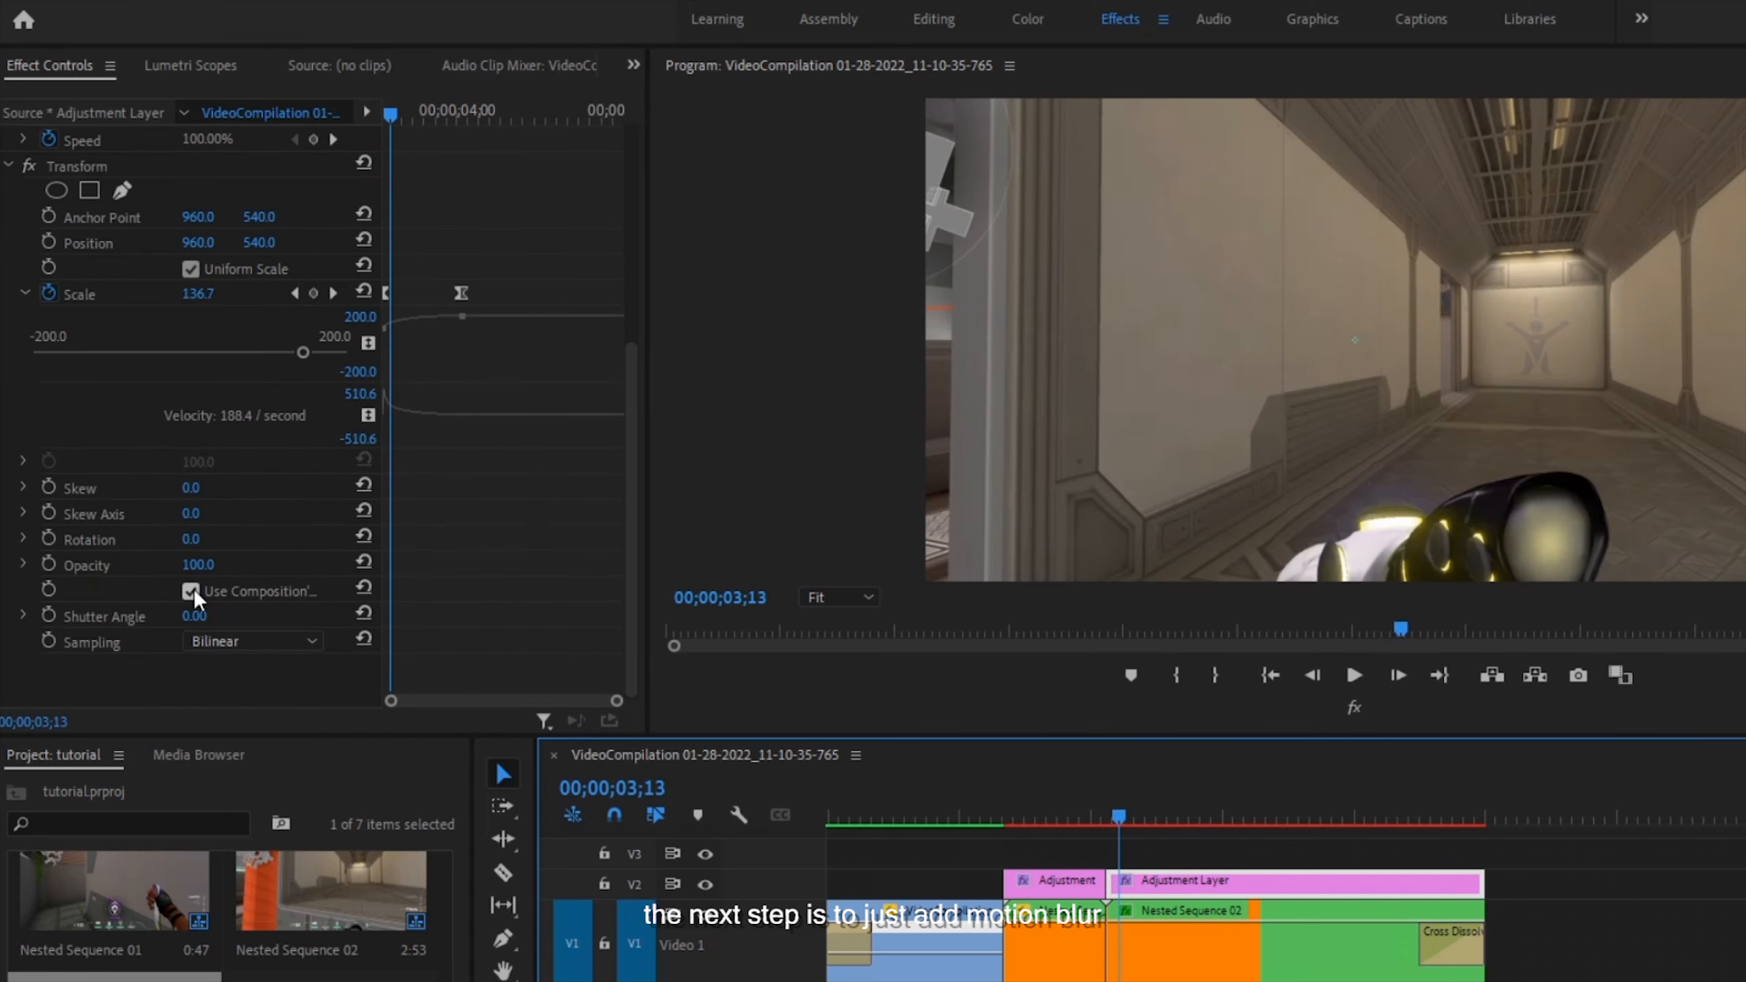
{"action": "left_click", "coordinate": [190, 590]}
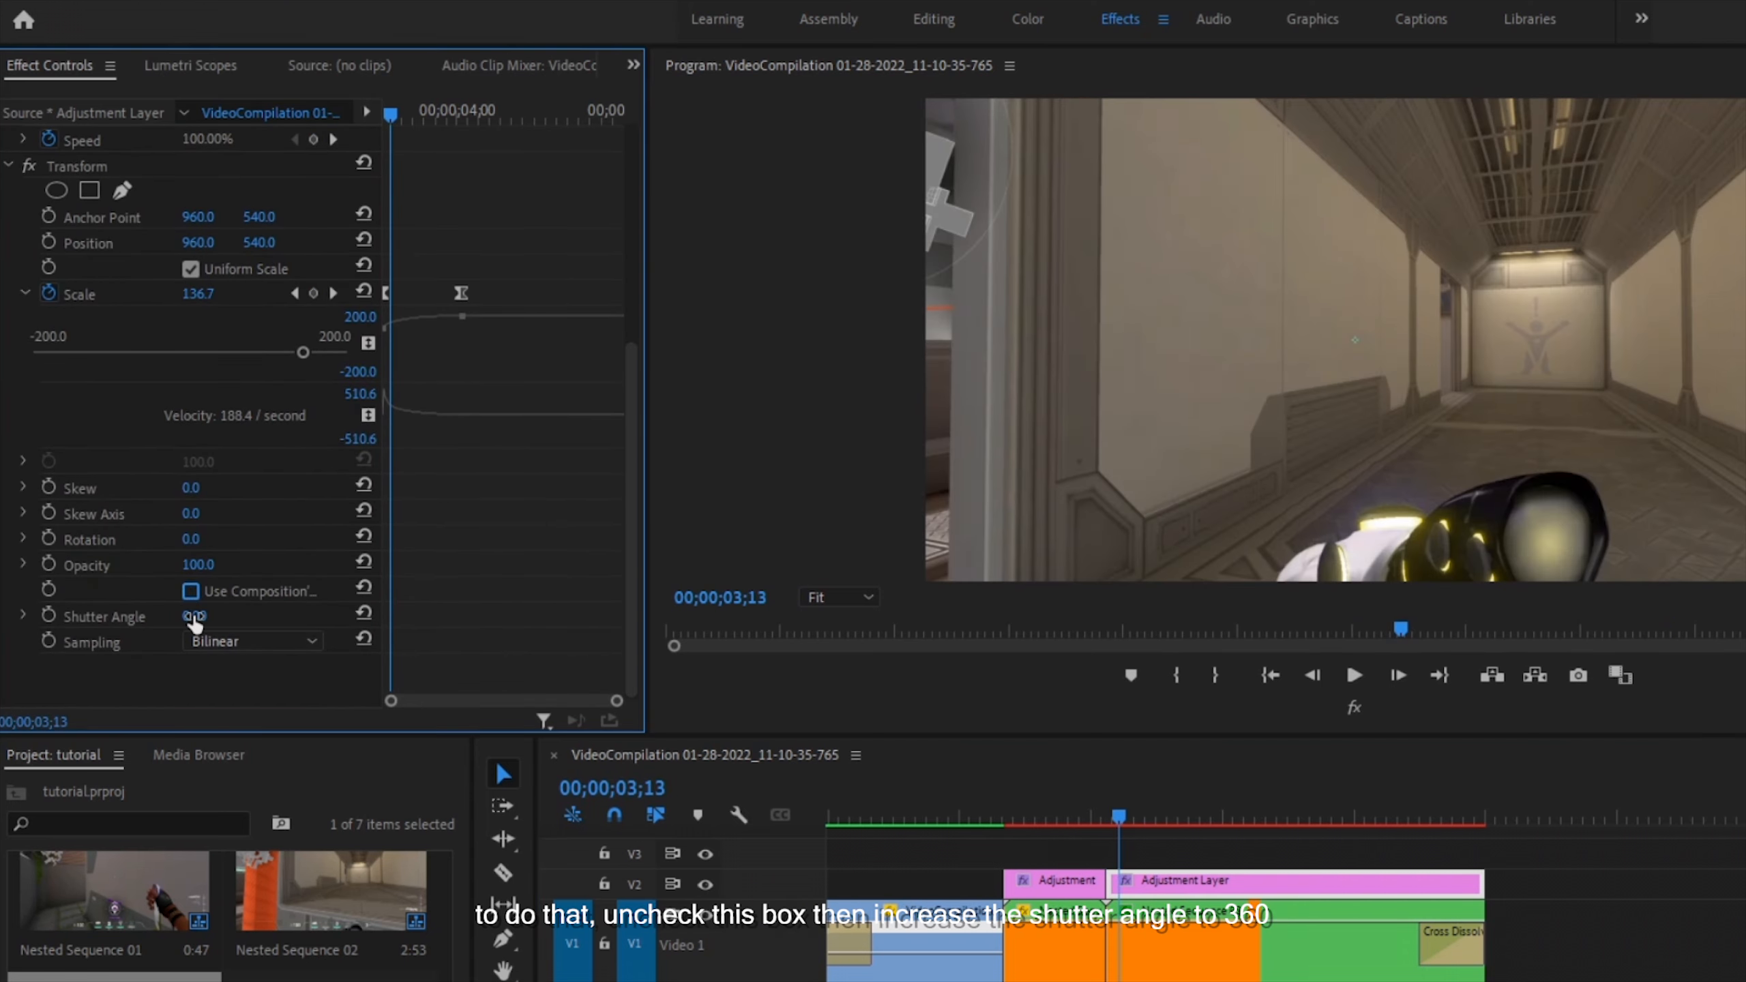
{"action": "left_click_drag", "start_coordinate": [194, 618], "coordinate": [447, 623]}
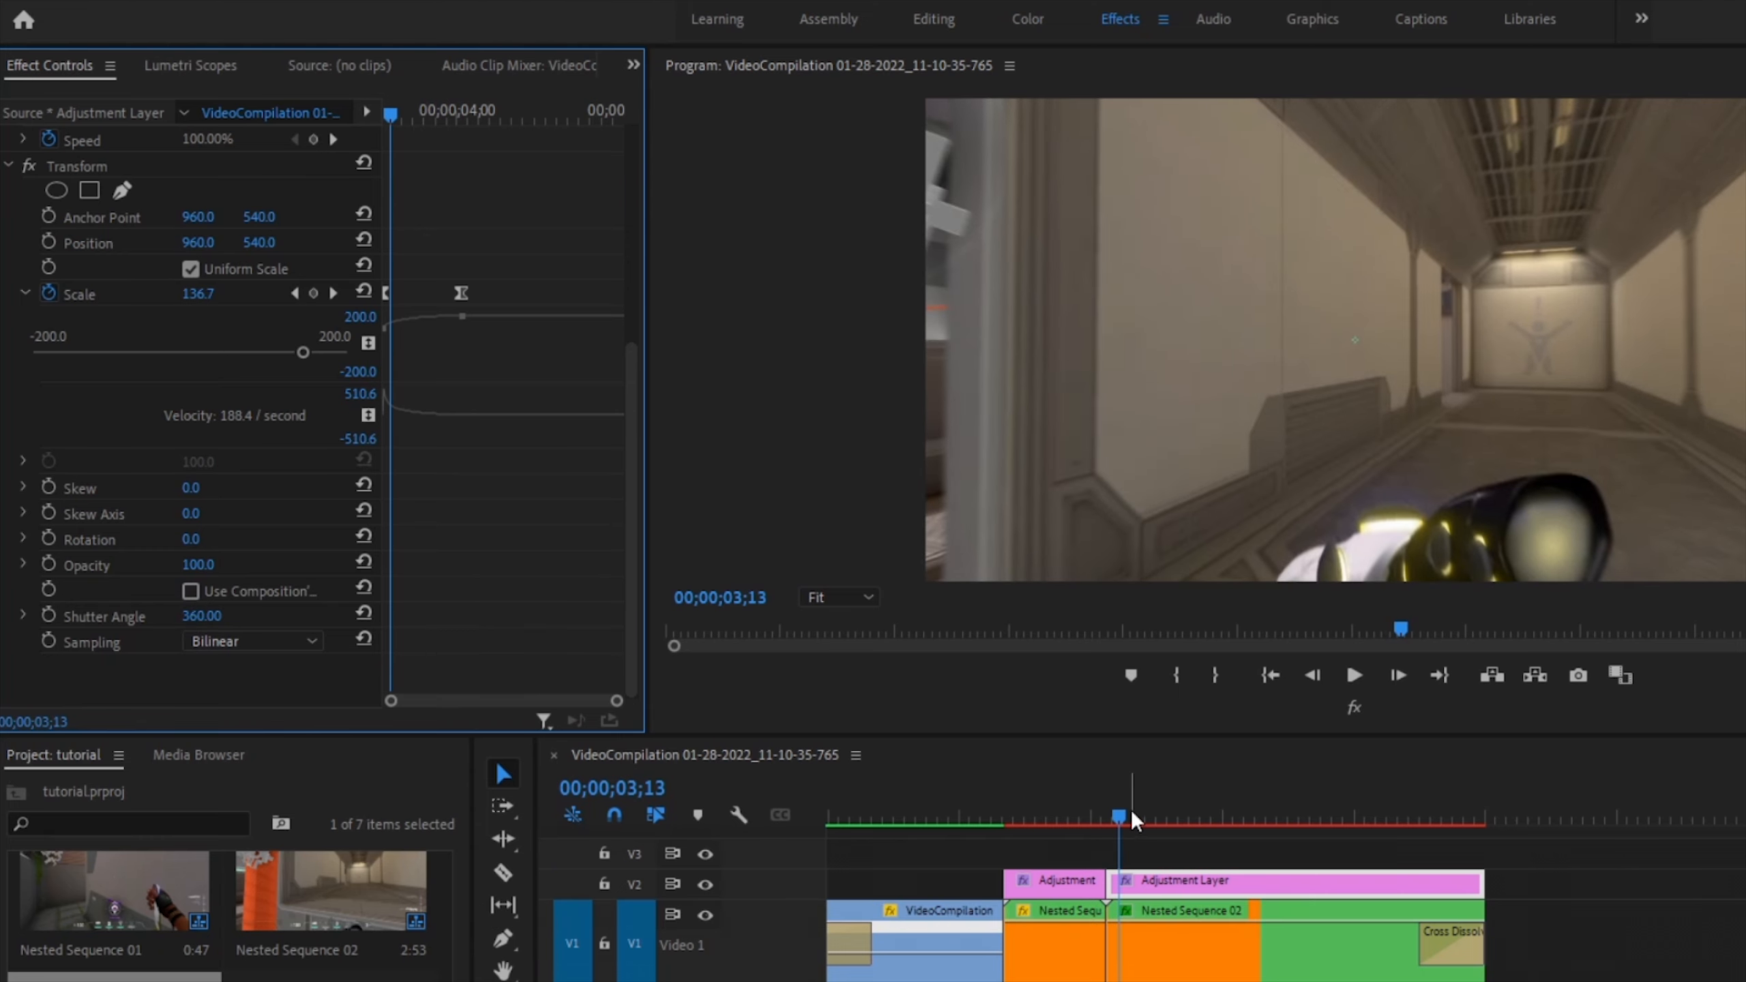
- Play and scrub the sequence repeatedly across the cut to check the motion blur on the zoom
{"action": "left_click", "coordinate": [1070, 812]}
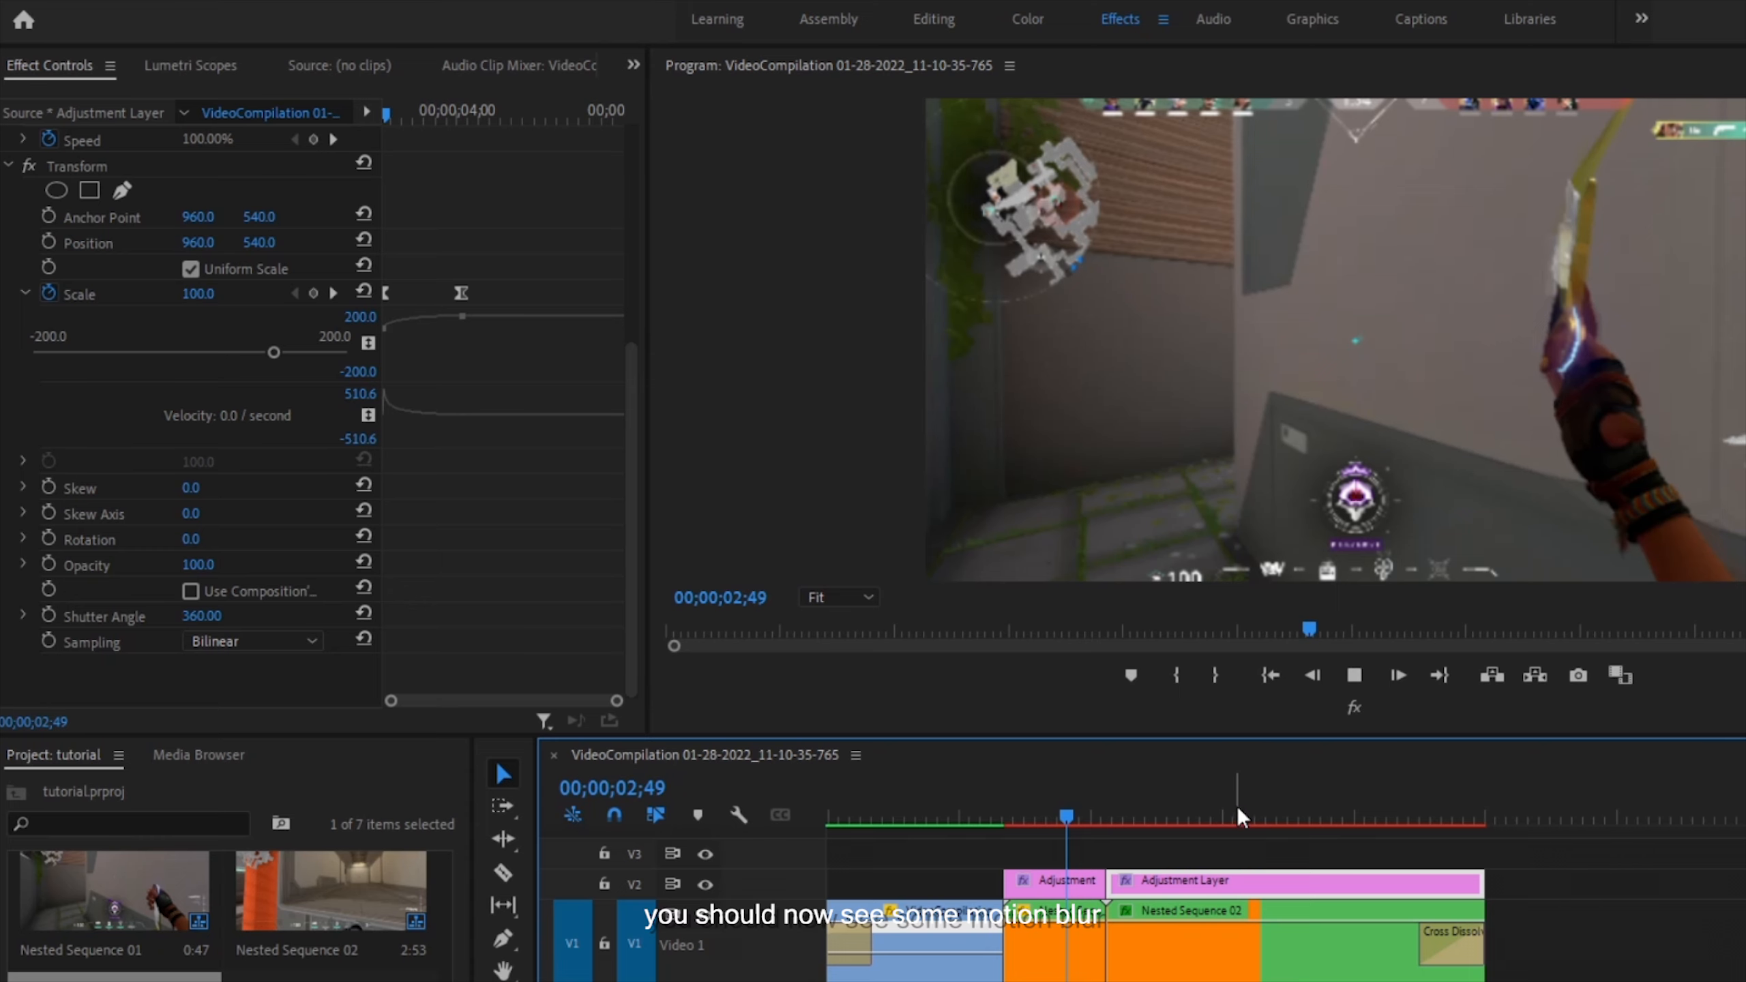
{"action": "key", "text": "space"}
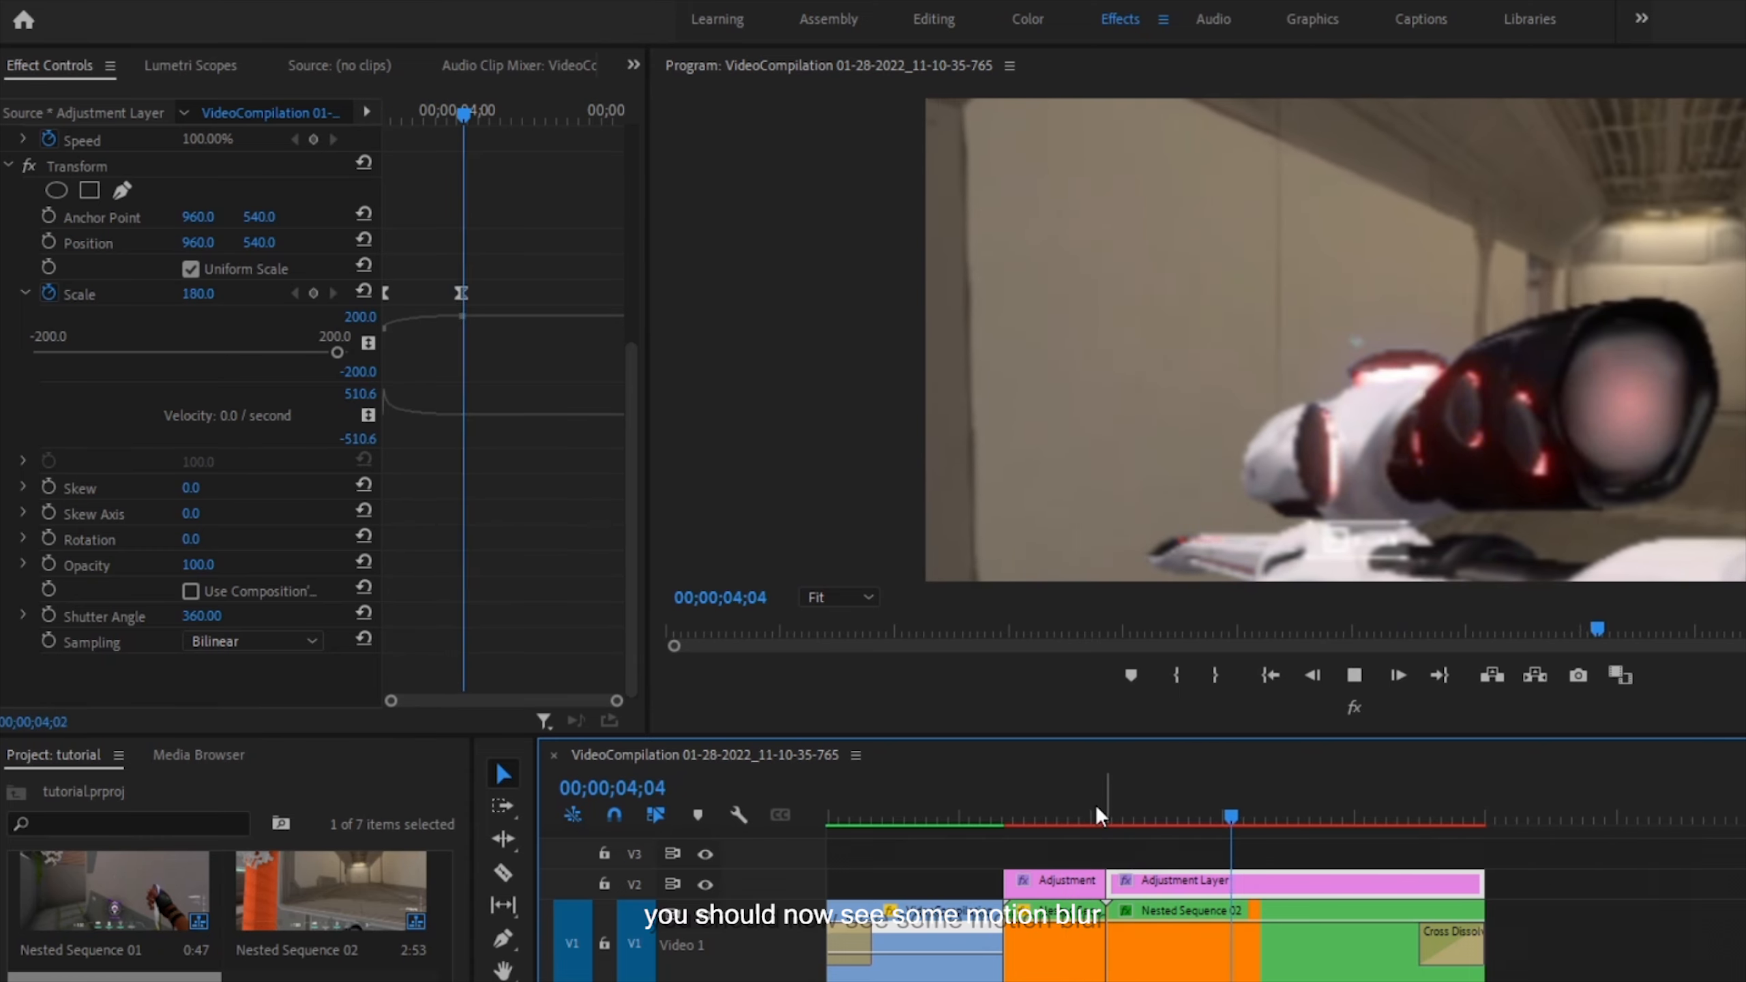
{"action": "left_click_drag", "start_coordinate": [1100, 806], "coordinate": [1137, 815]}
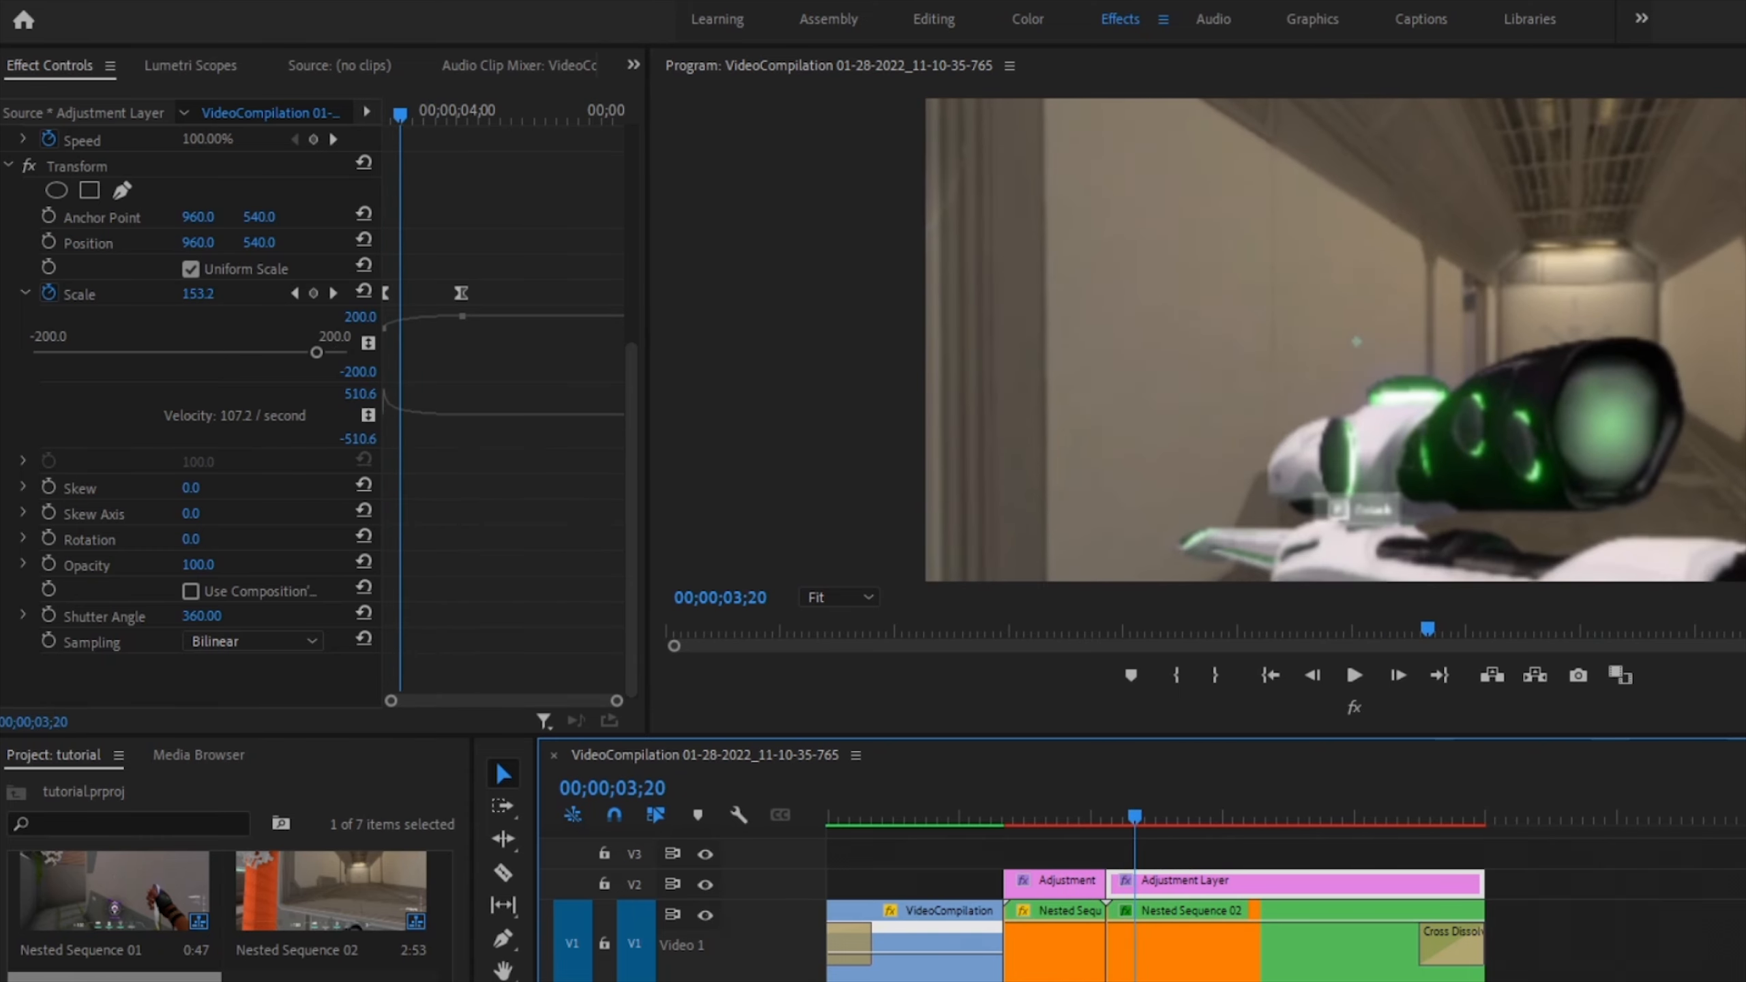
{"action": "left_click", "coordinate": [1096, 815]}
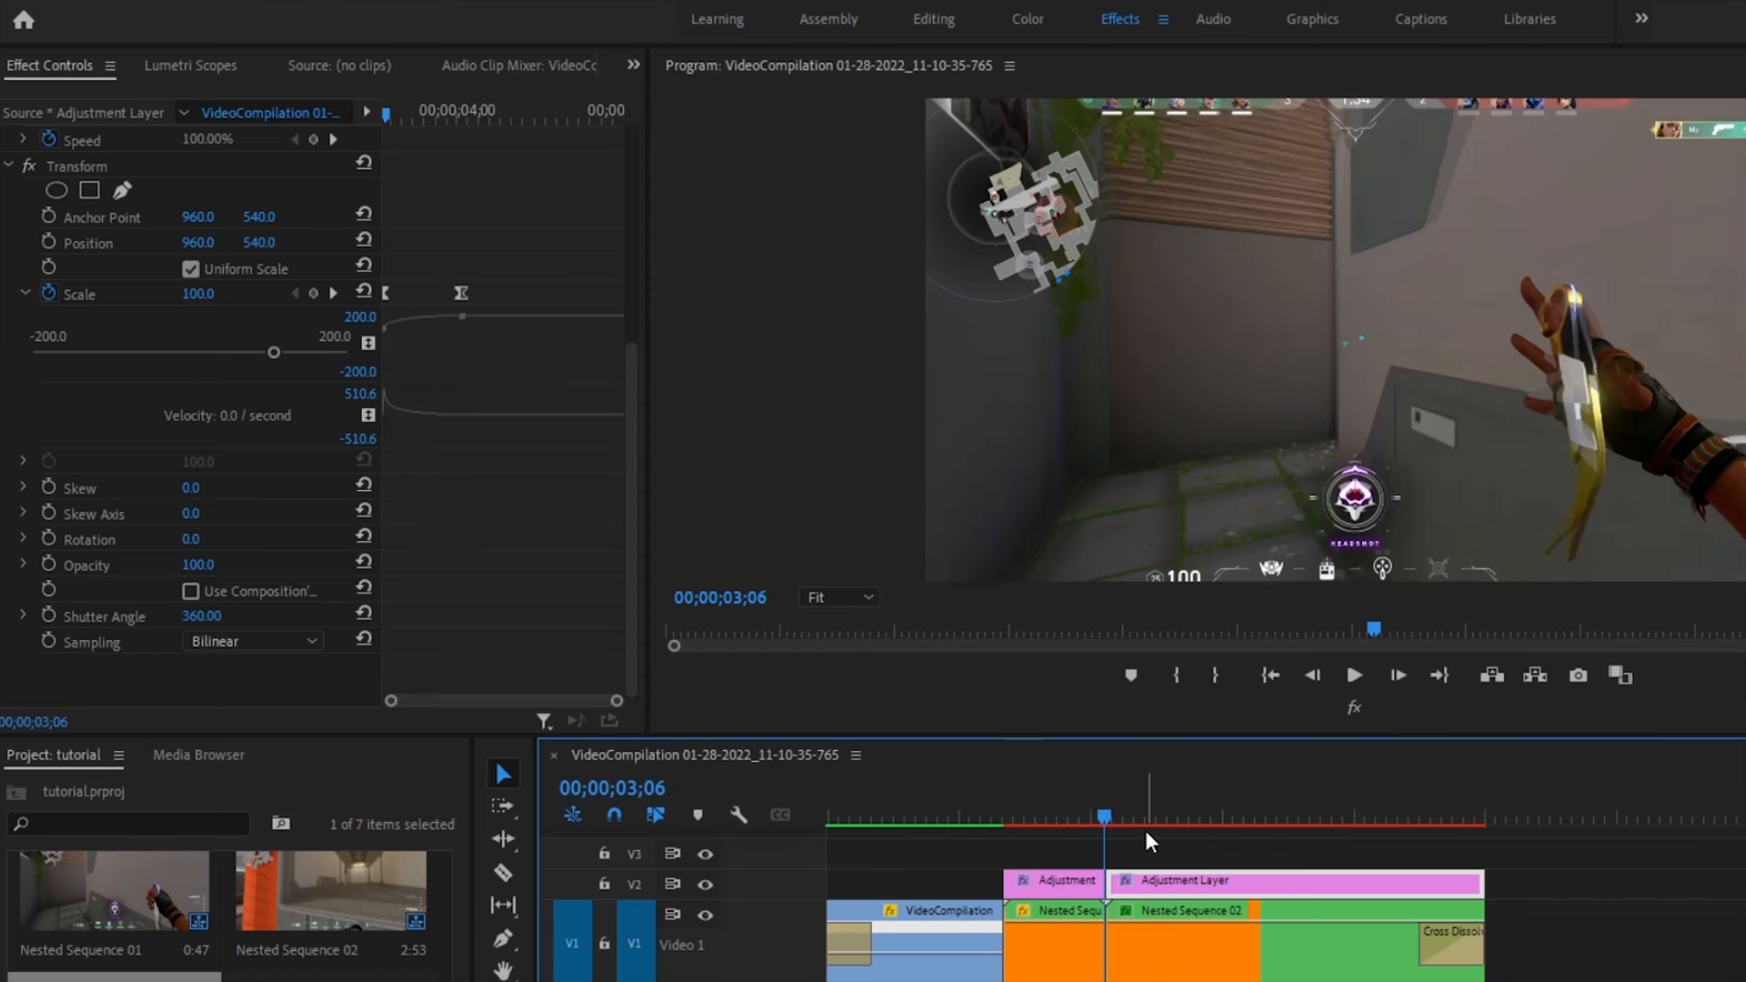
{"action": "key", "text": "space"}
{"action": "left_click_drag", "start_coordinate": [1071, 806], "coordinate": [1097, 805]}
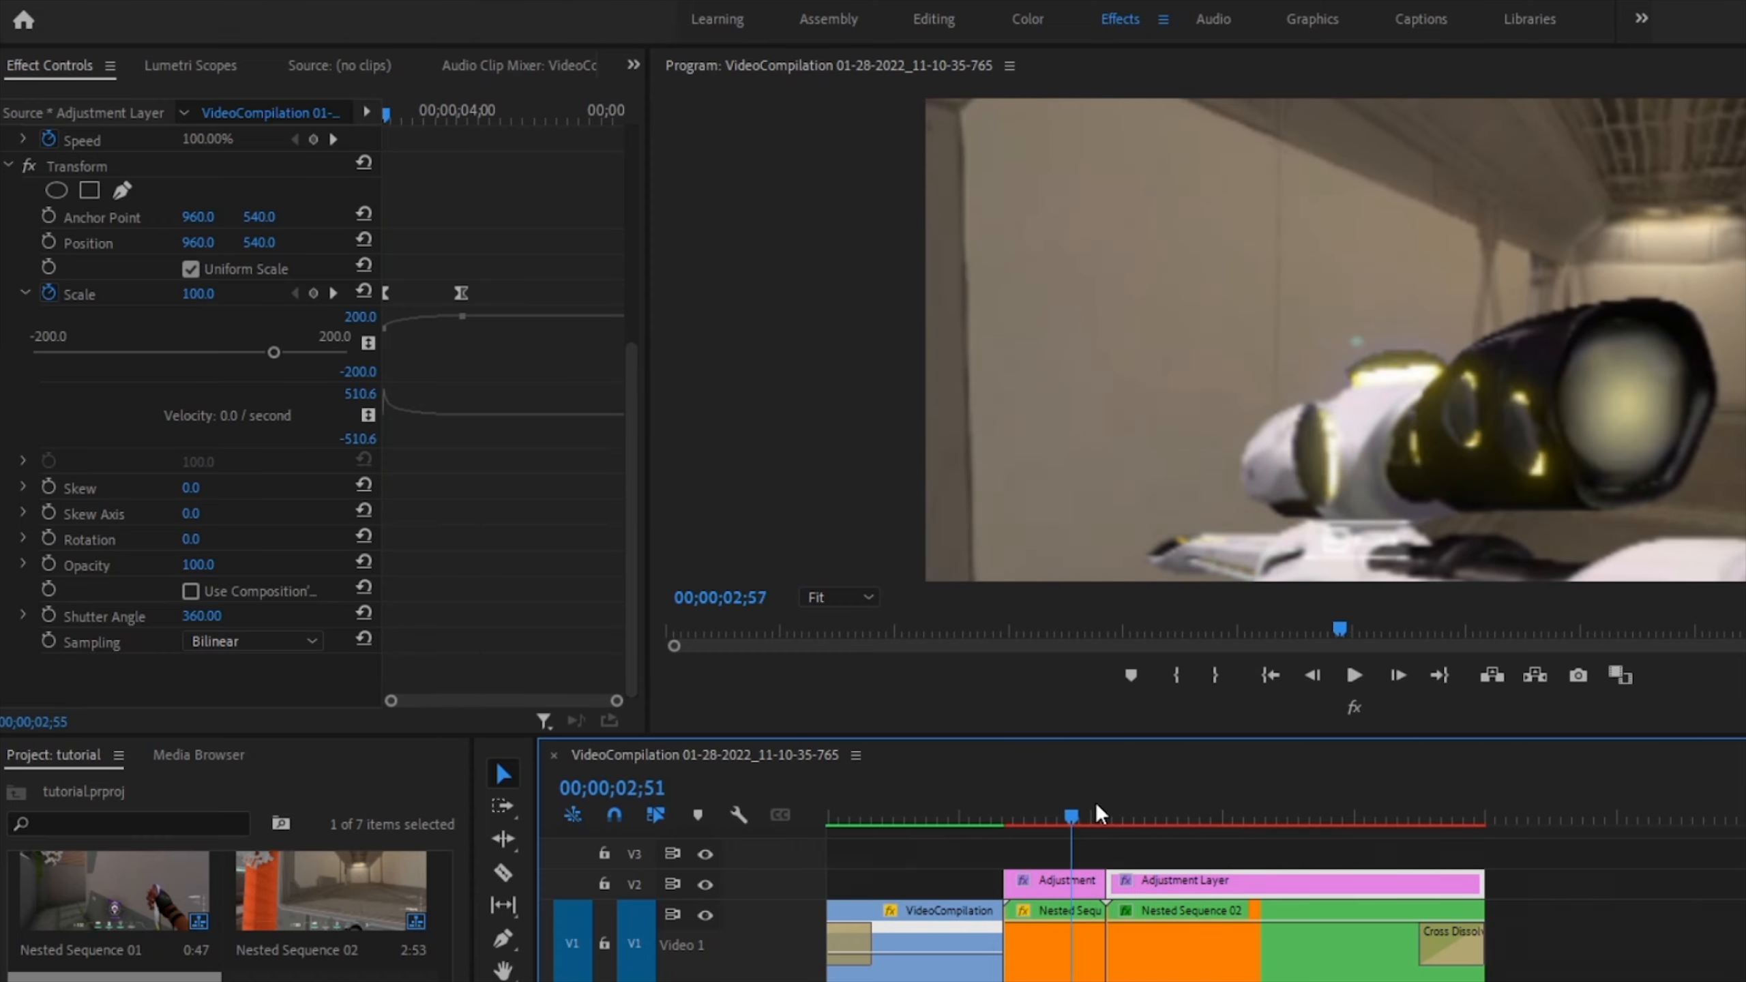
{"action": "key", "text": "space"}
{"action": "left_click", "coordinate": [1081, 798]}
{"action": "key", "text": "space"}
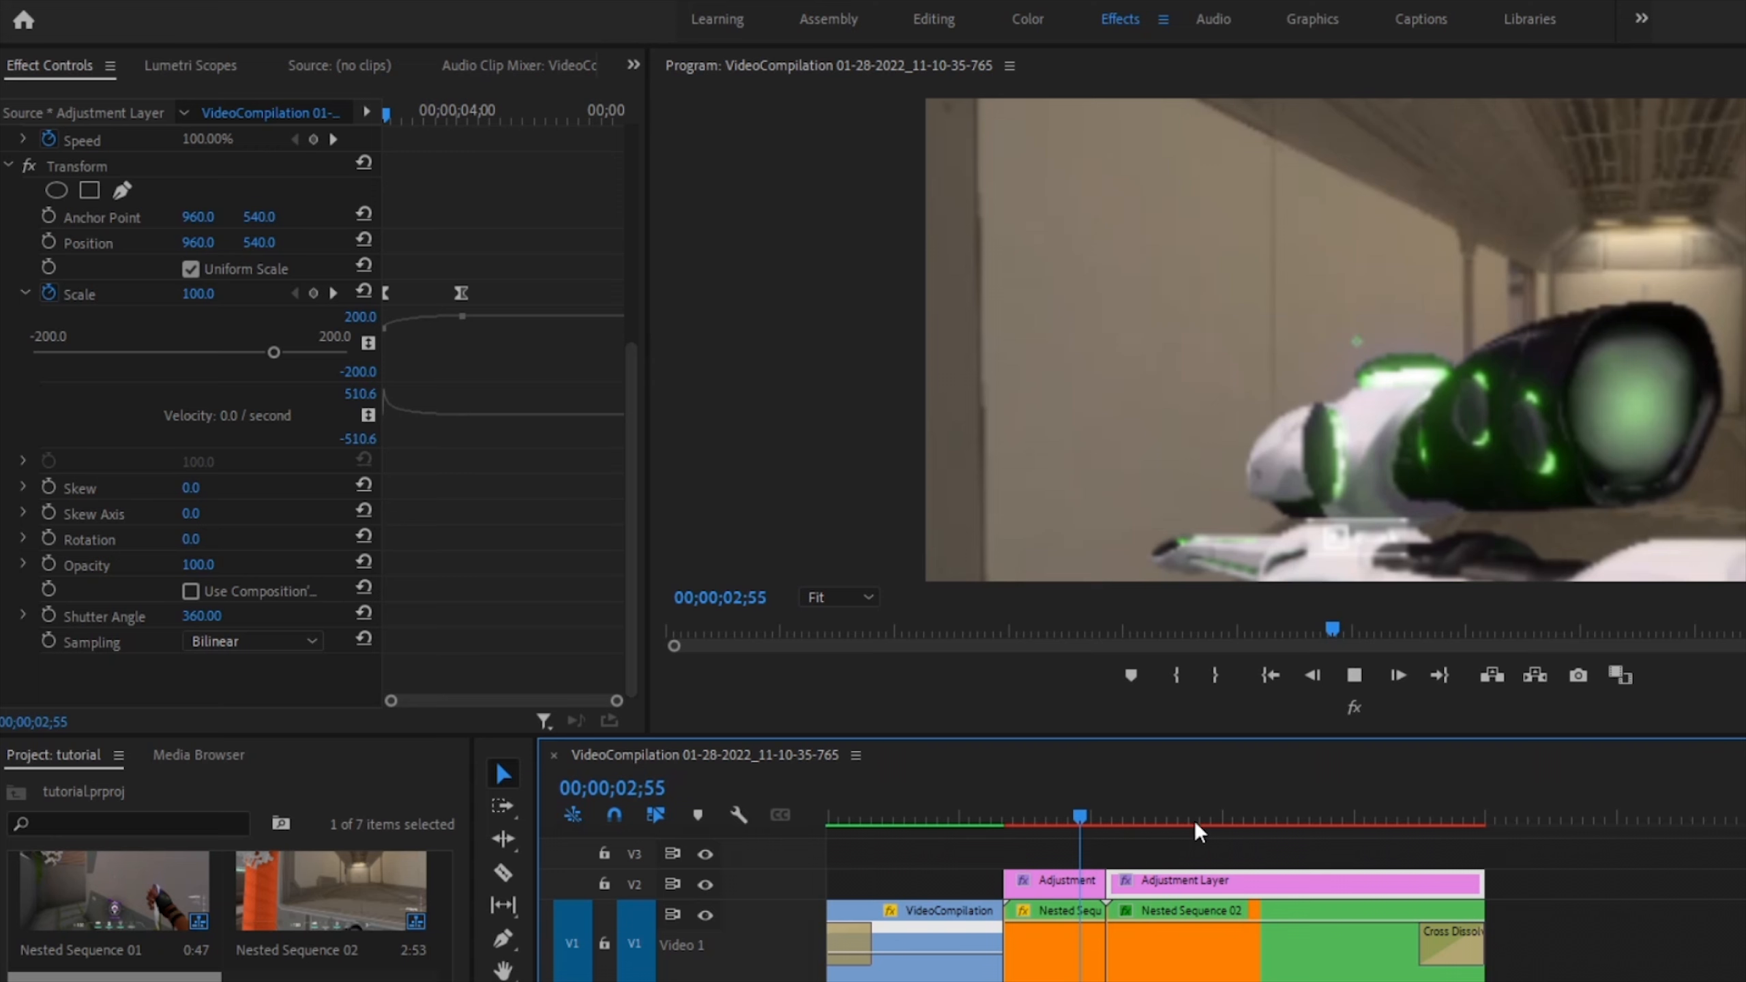
- On the first adjustment layer, keyframe the Transform Scale at 180 on the last frame and at 100 on 00;00;02;44
{"action": "left_click_drag", "start_coordinate": [606, 119], "coordinate": [622, 120]}
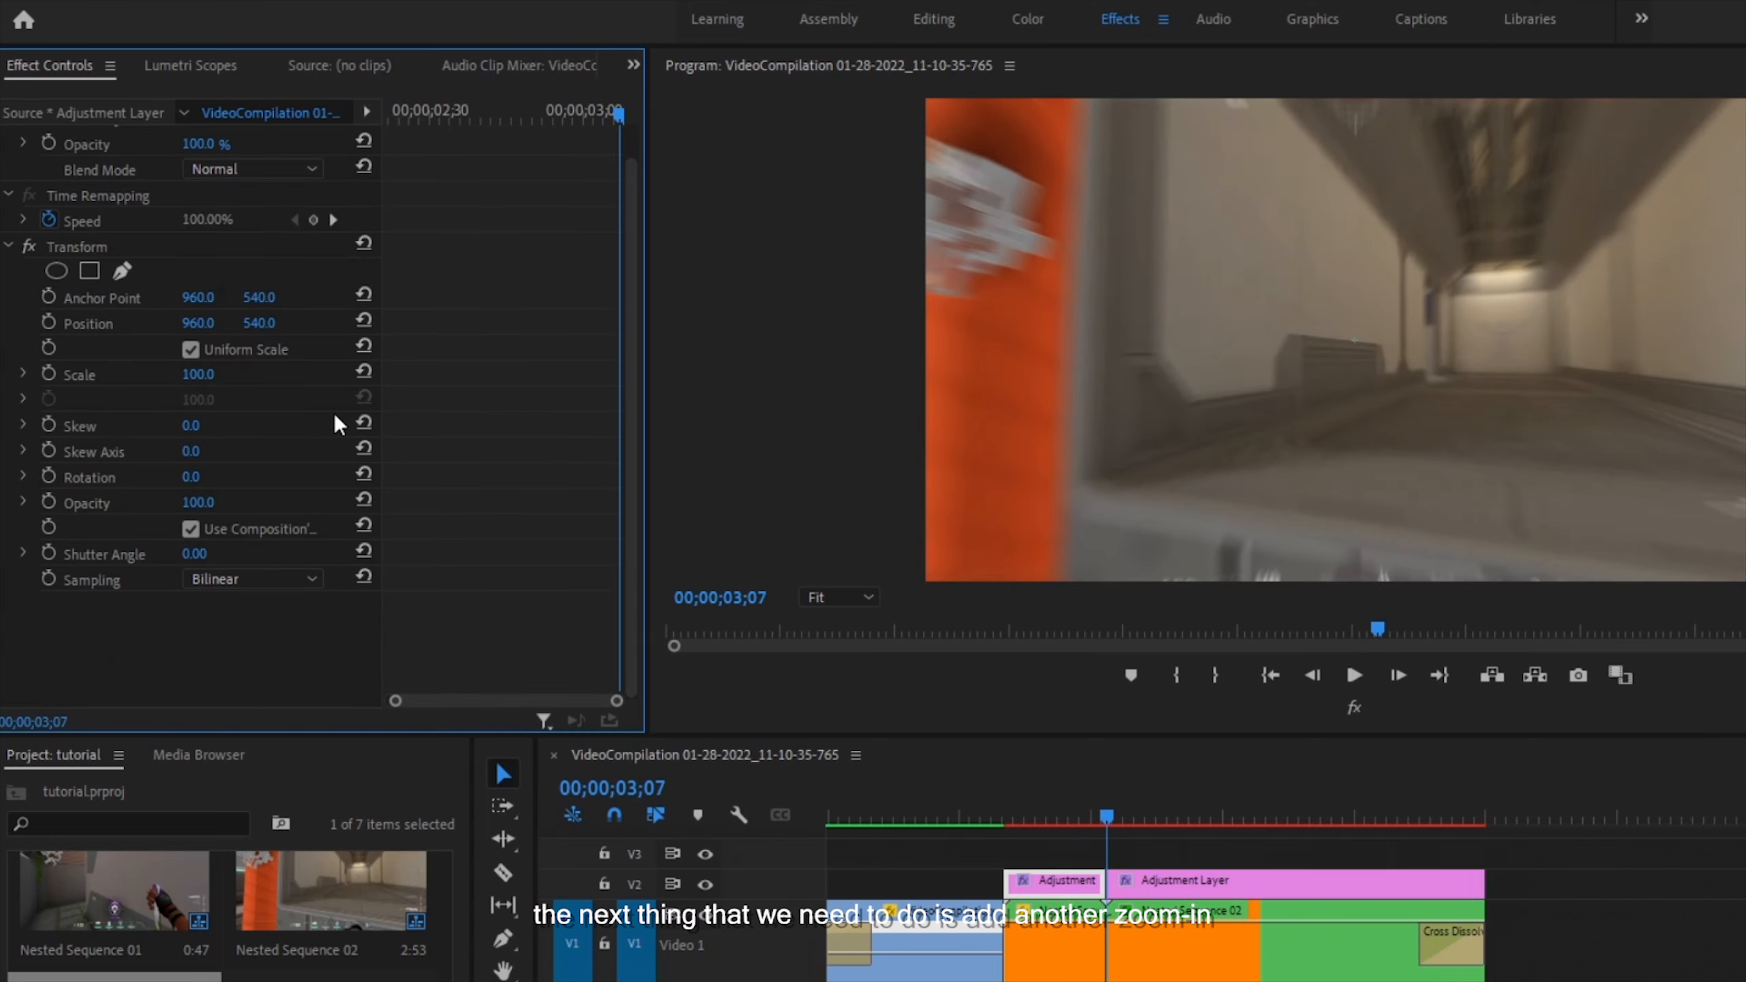
{"action": "key", "text": "Left"}
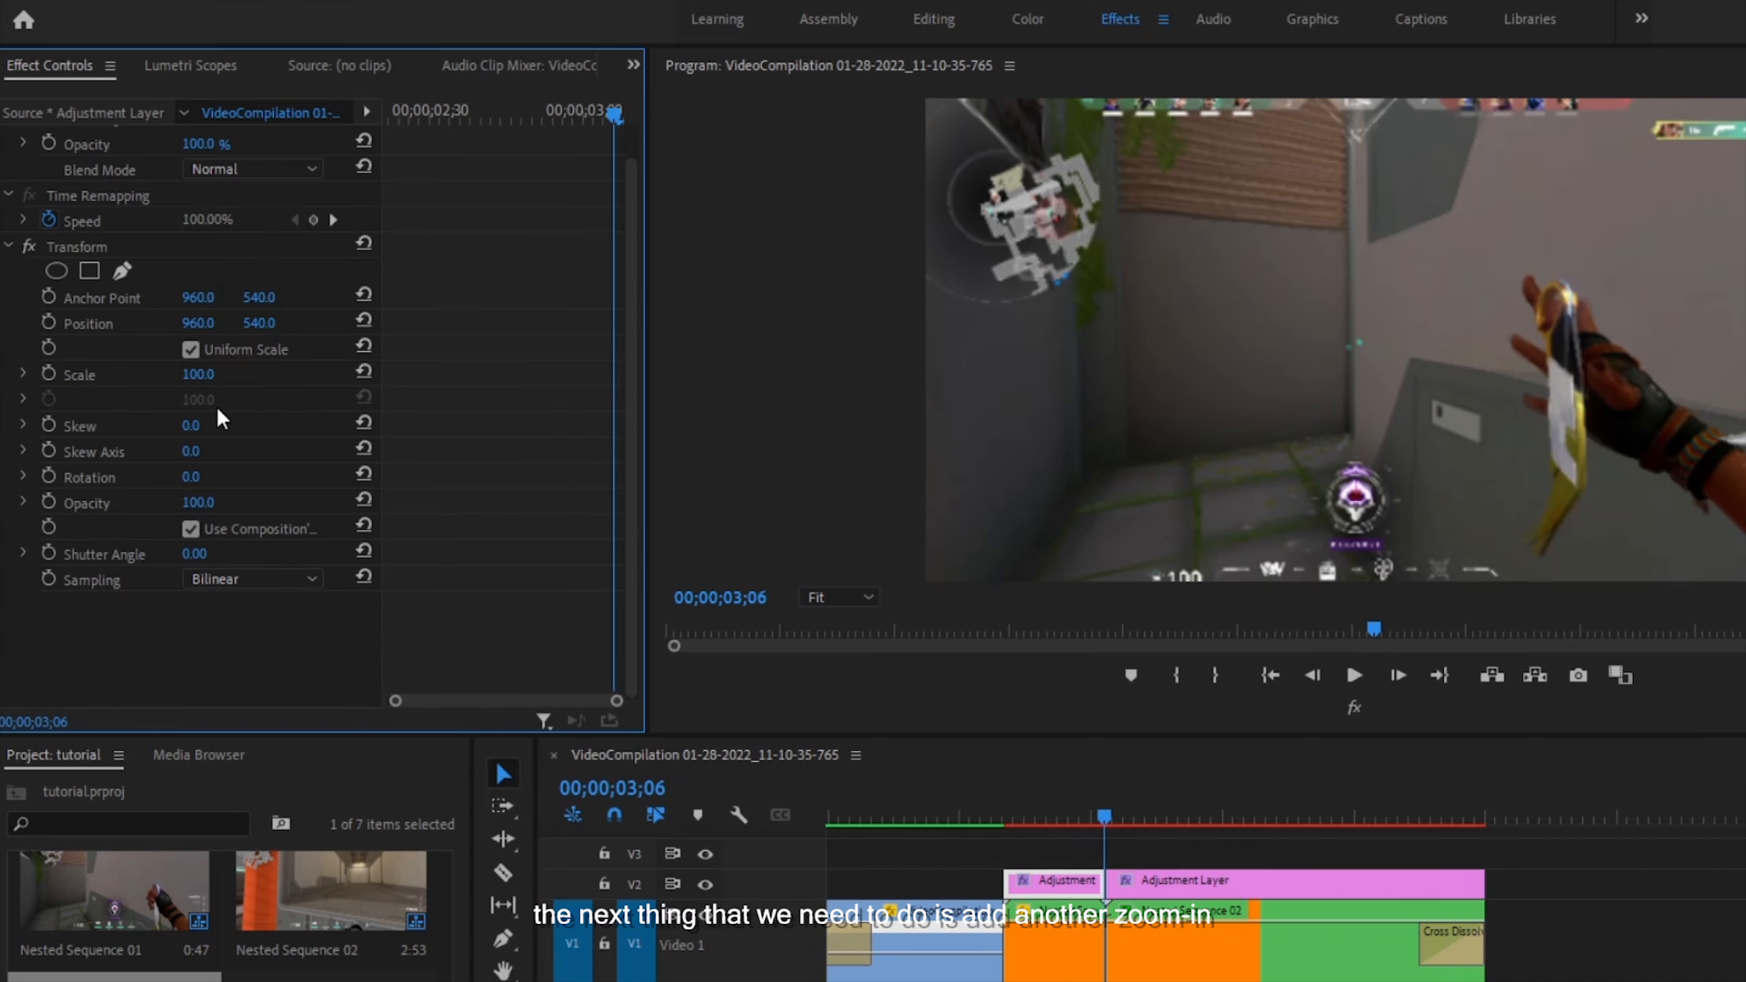
{"action": "left_click", "coordinate": [48, 374]}
{"action": "left_click", "coordinate": [227, 436]}
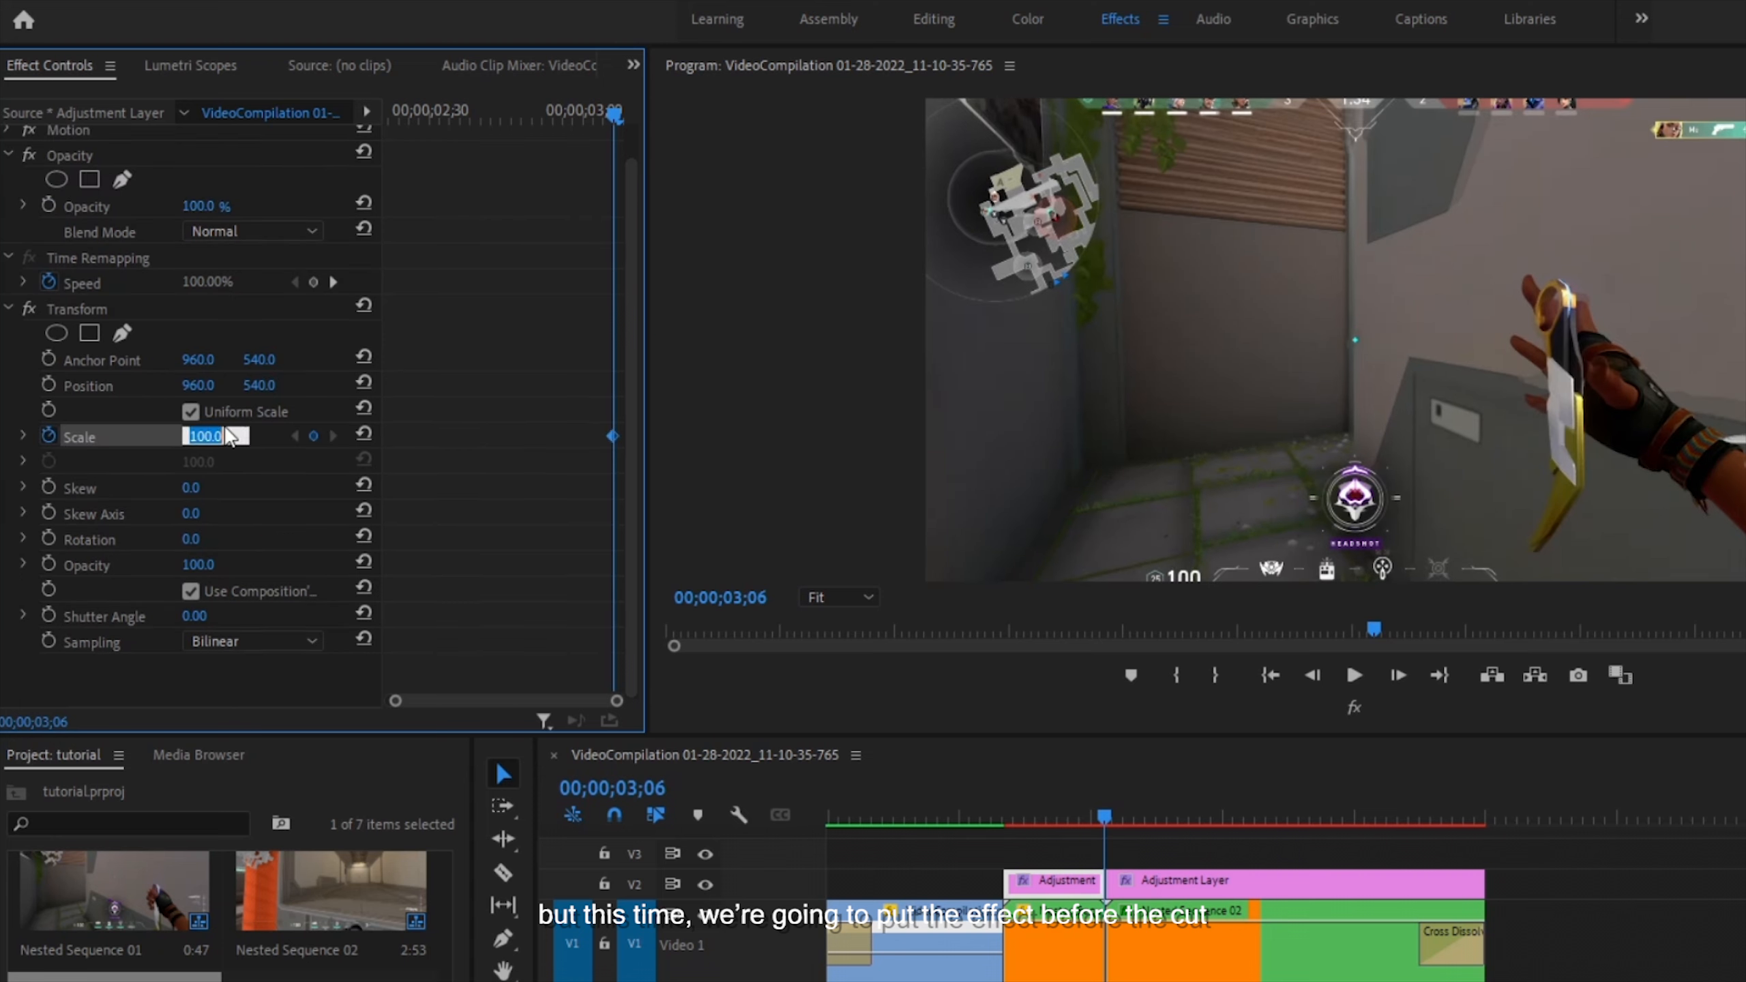
{"action": "type", "text": "180"}
{"action": "key", "text": "Return"}
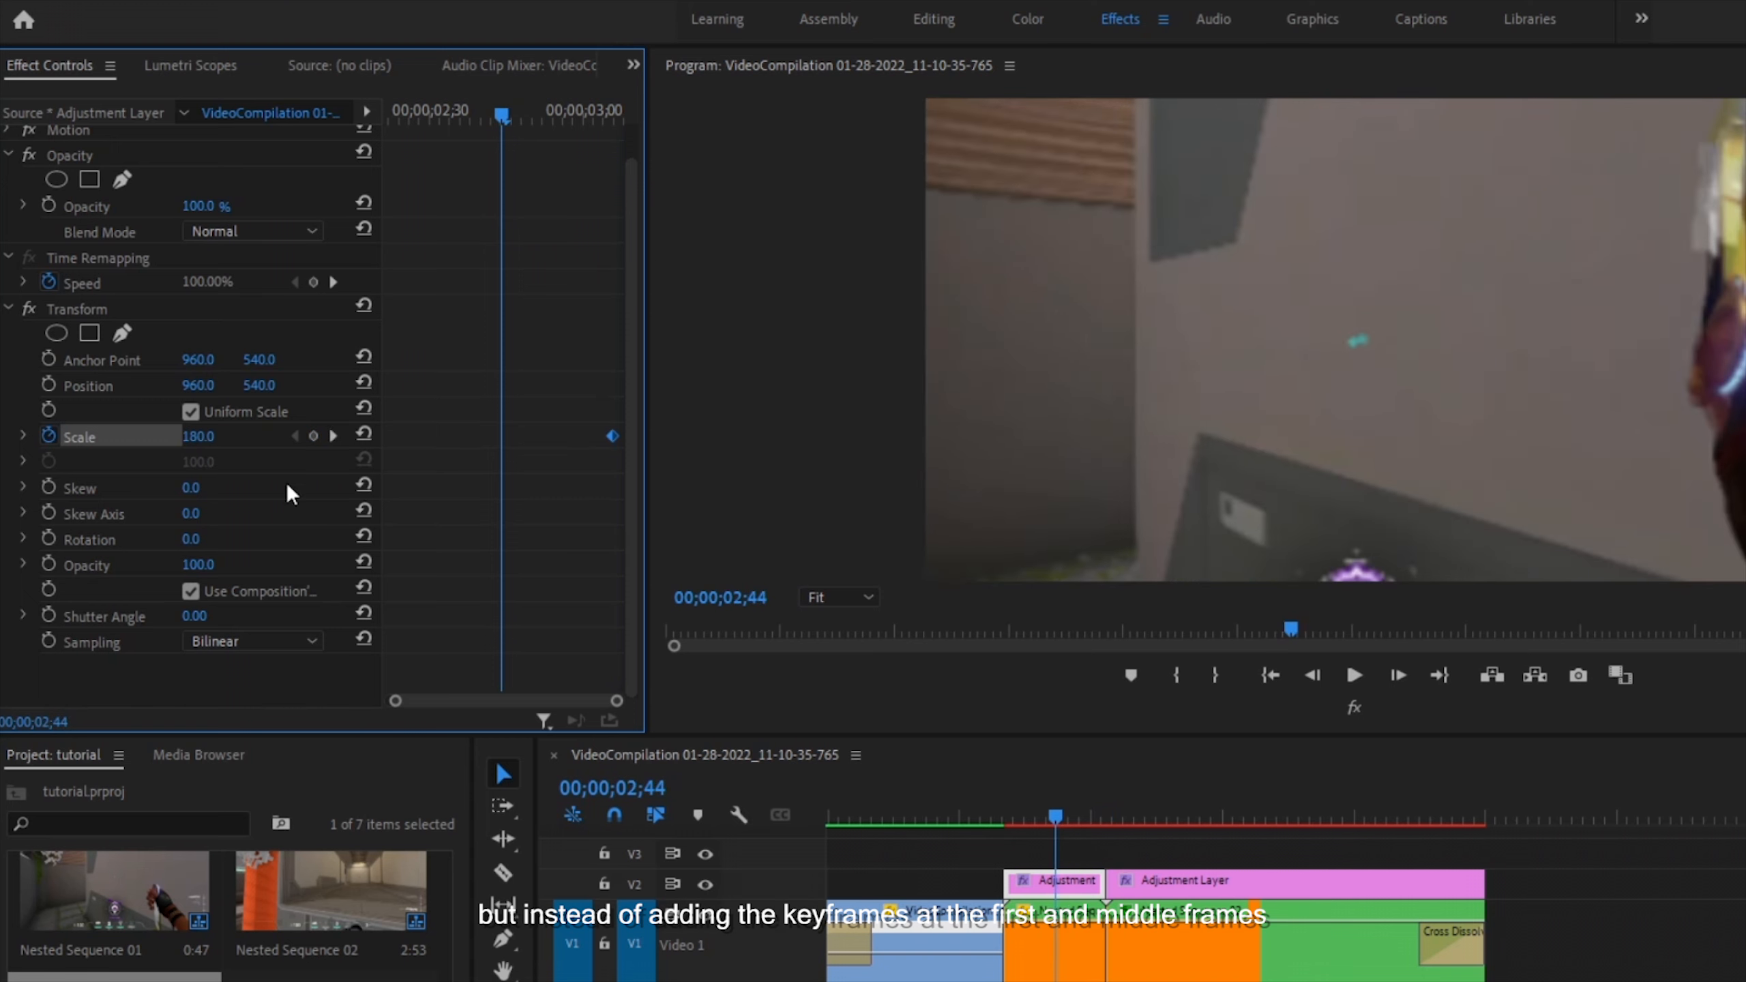
{"action": "type", "text": "10"}
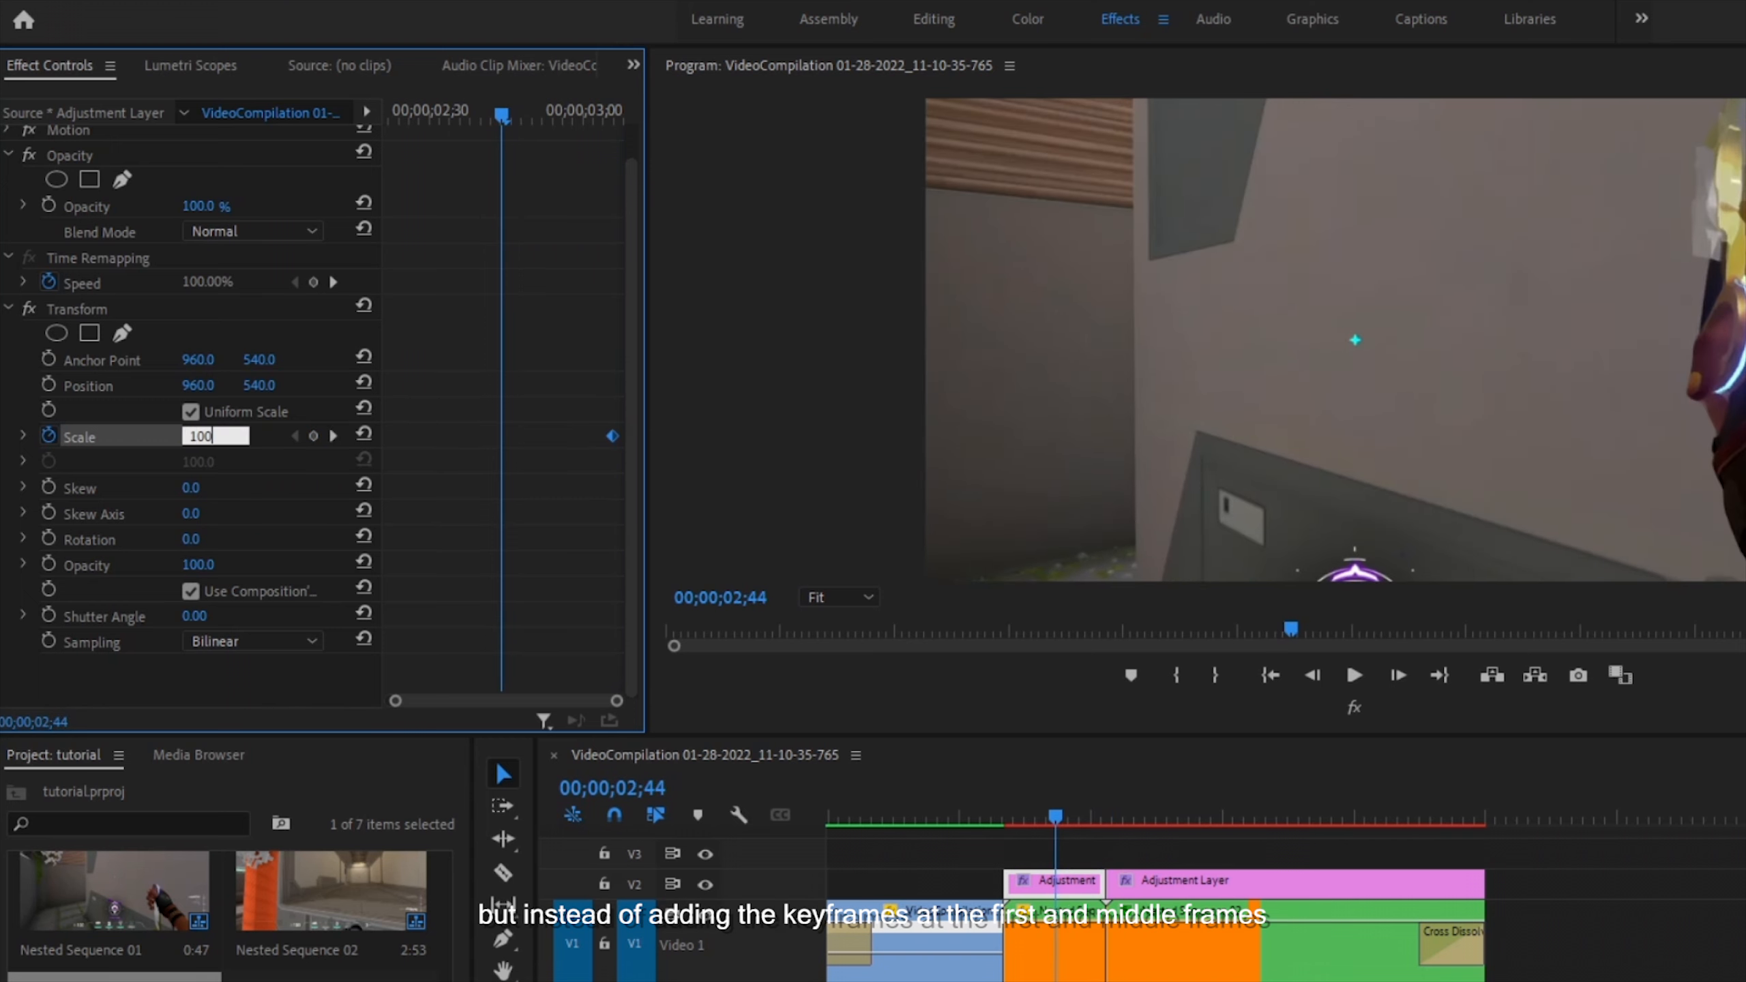
{"action": "key", "text": "Return"}
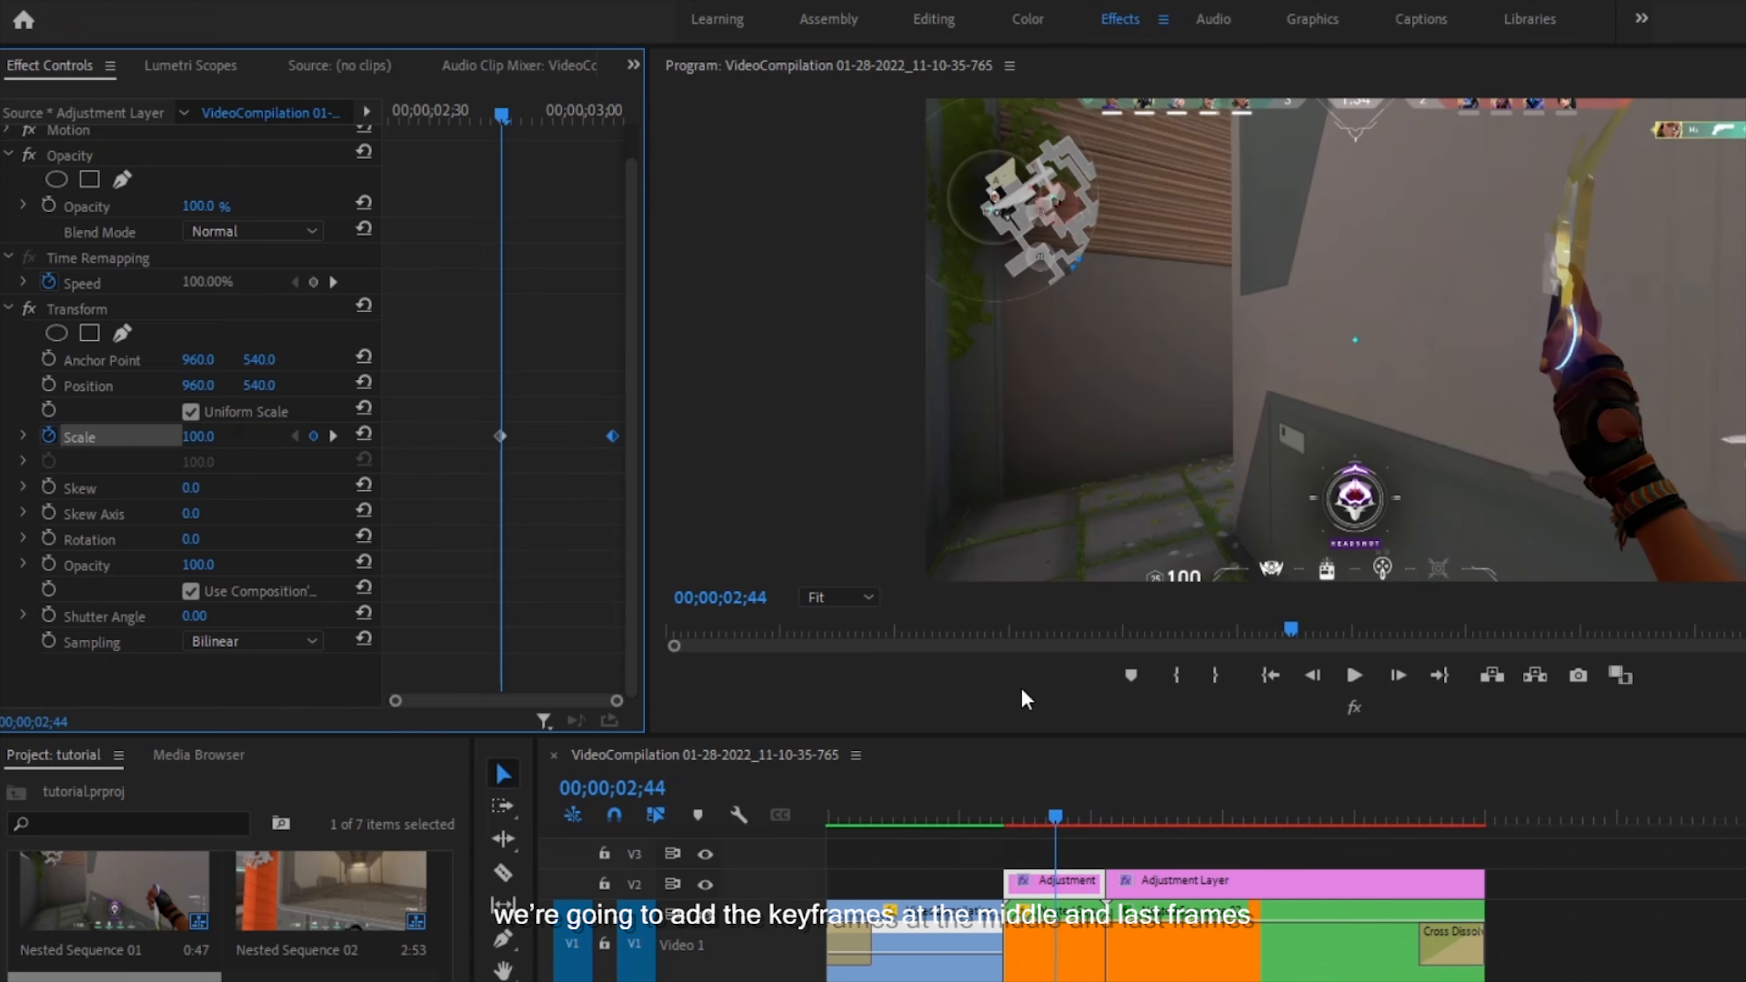
- Play back the first adjustment layer through the cut to check the new zoom-in
{"action": "left_click_drag", "start_coordinate": [498, 104], "coordinate": [680, 180]}
{"action": "left_click", "coordinate": [1018, 817]}
{"action": "key", "text": "space"}
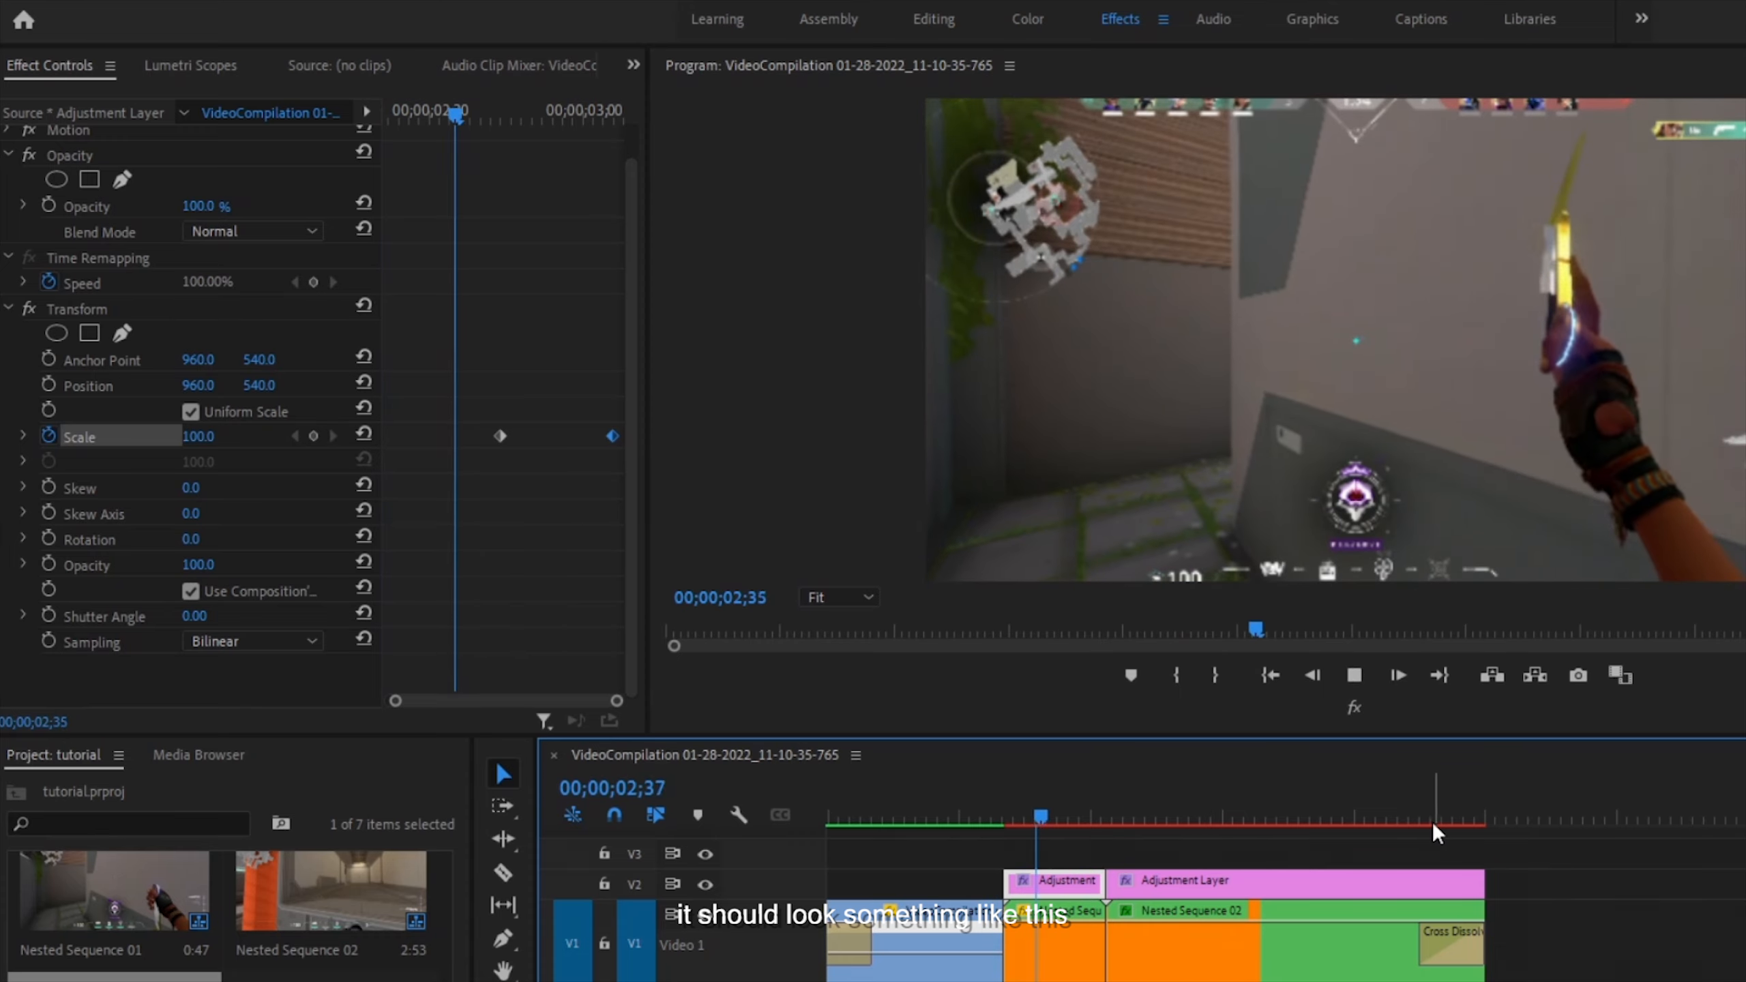
{"action": "left_click", "coordinate": [997, 817]}
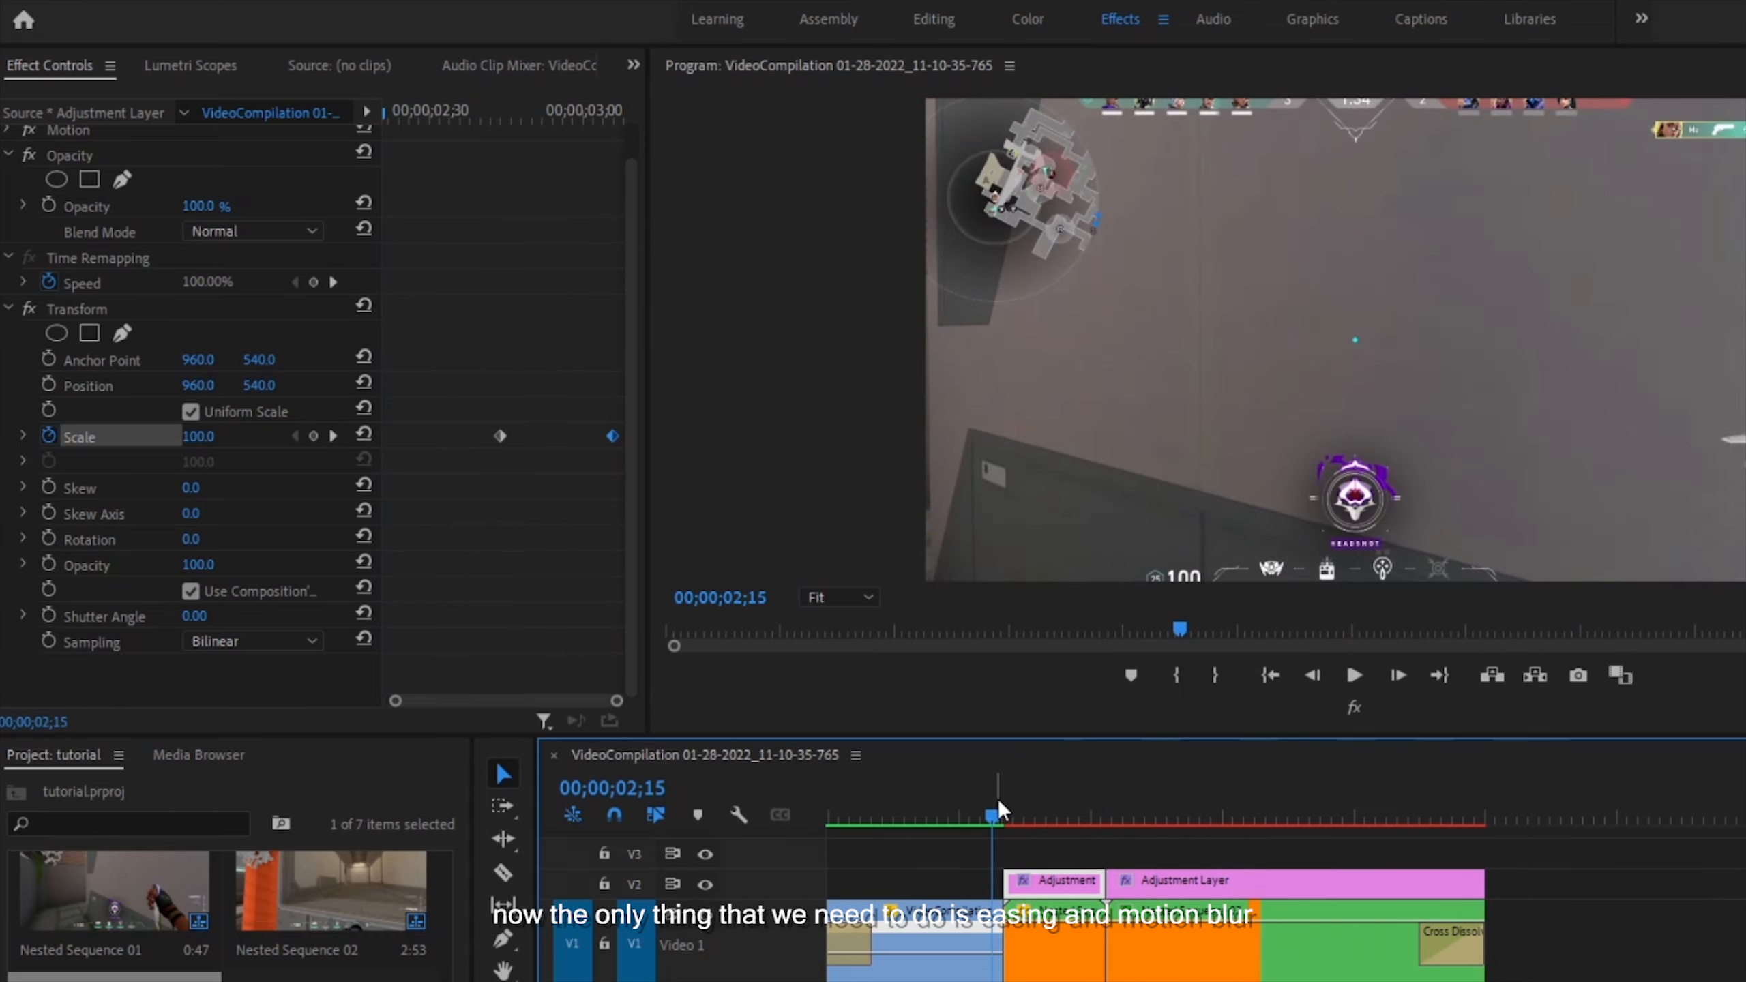
- Expand and enlarge the first layer's Scale graph, then apply Ease Out to the middle keyframe and Ease In to the last
{"action": "left_click", "coordinate": [1054, 817]}
{"action": "left_click", "coordinate": [333, 436]}
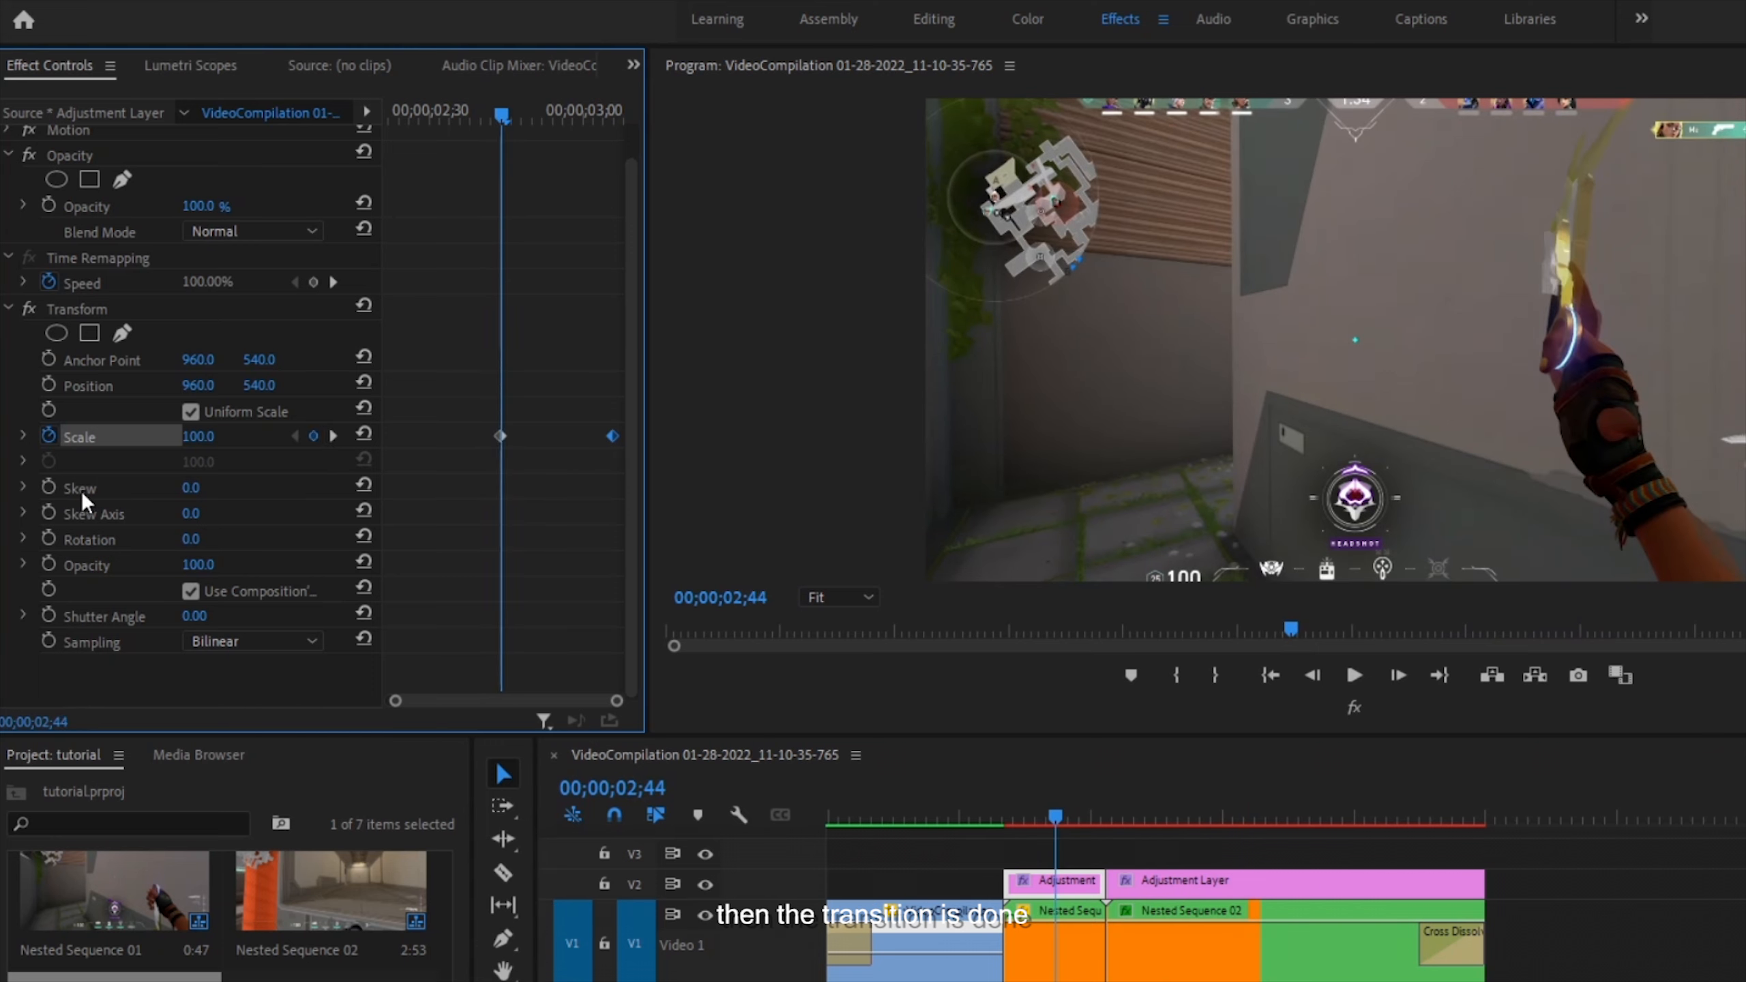
{"action": "left_click", "coordinate": [25, 435]}
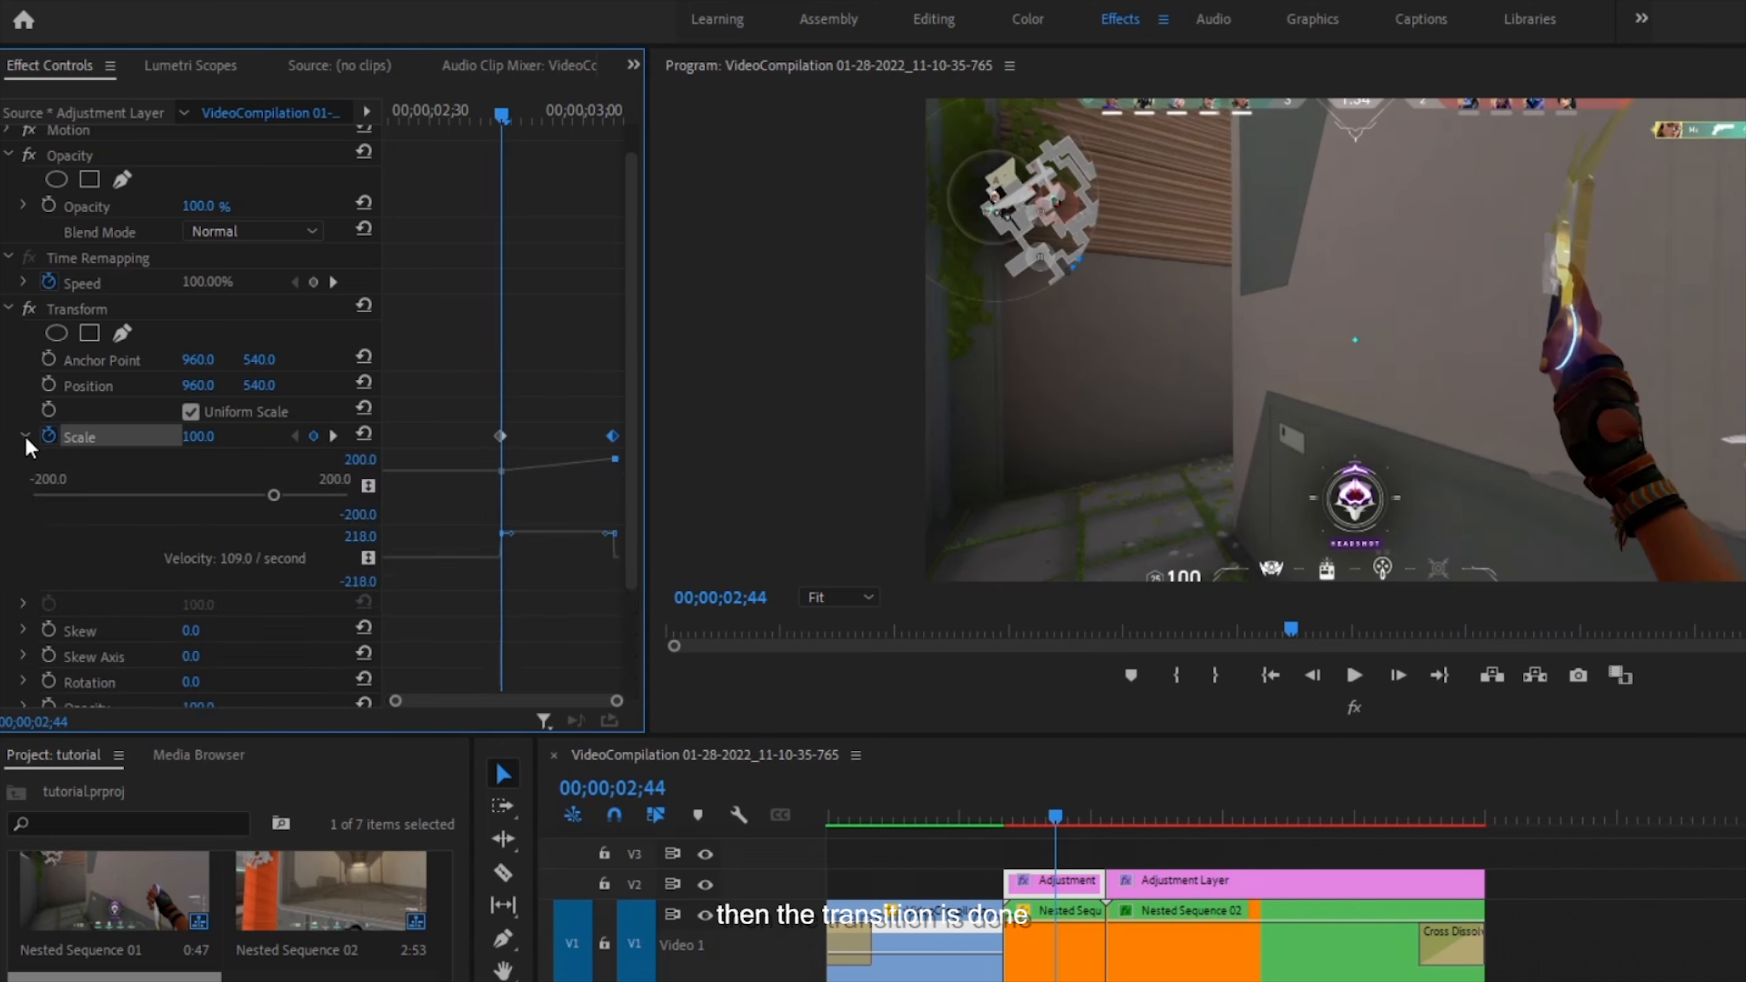
{"action": "left_click_drag", "start_coordinate": [456, 591], "coordinate": [457, 621]}
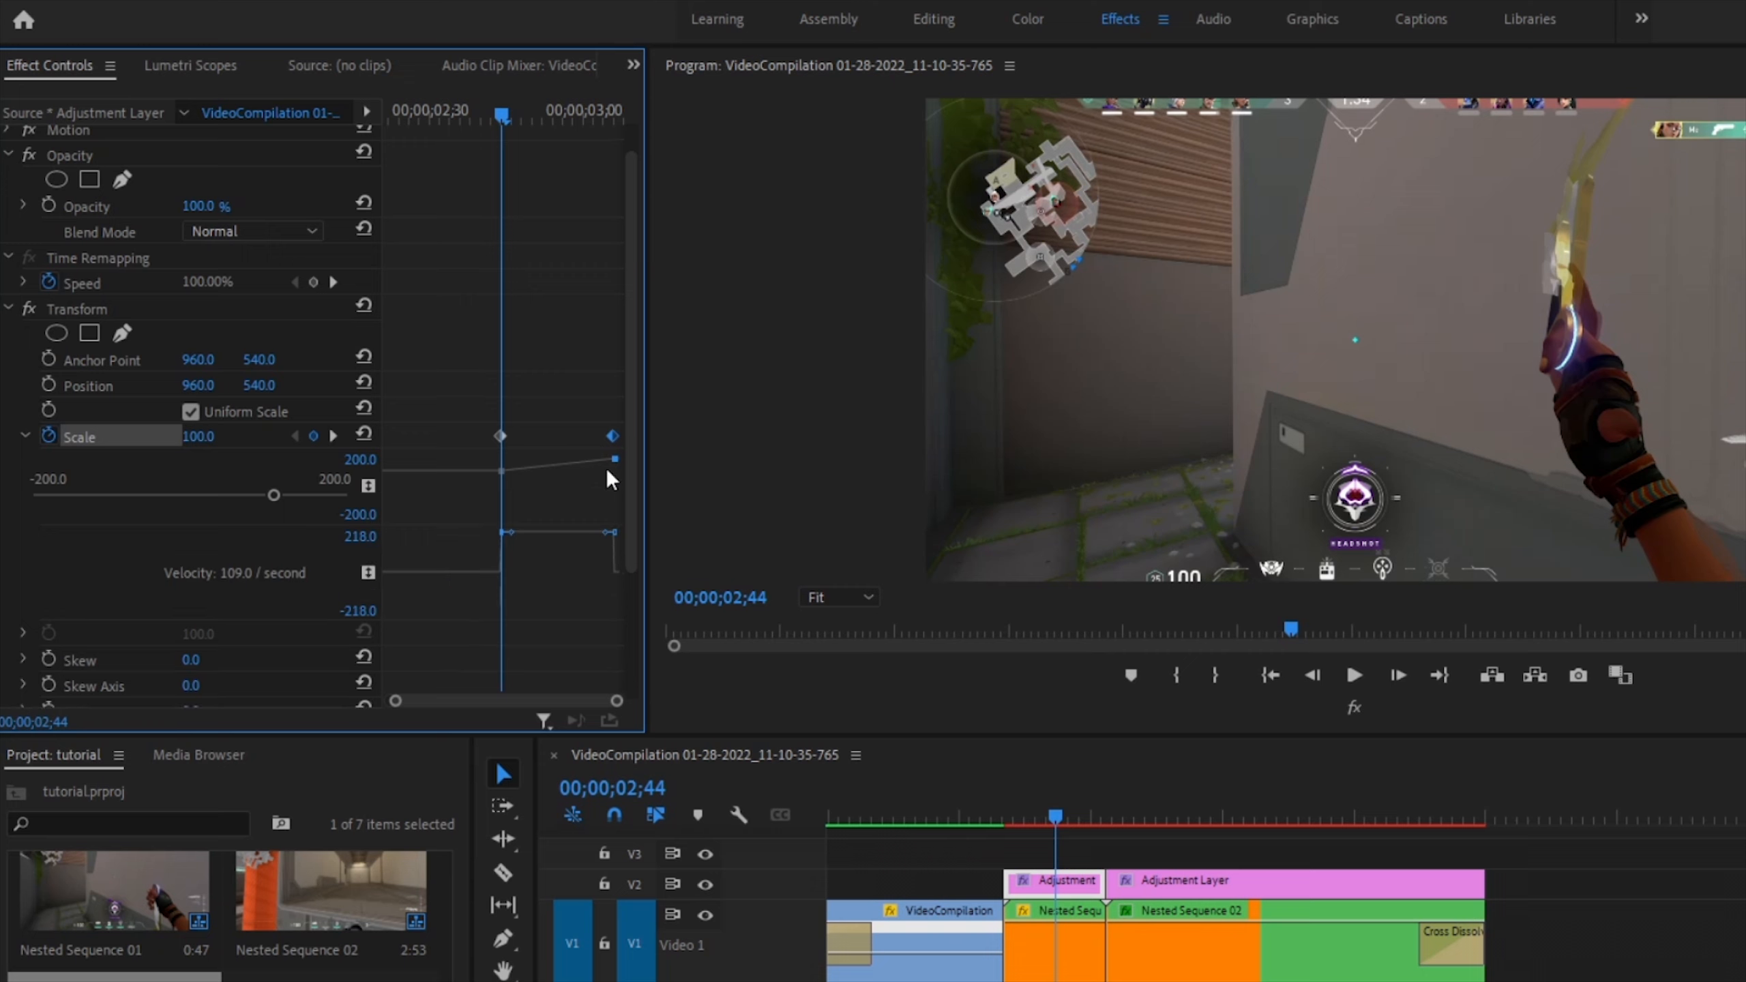
{"action": "right_click", "coordinate": [507, 436]}
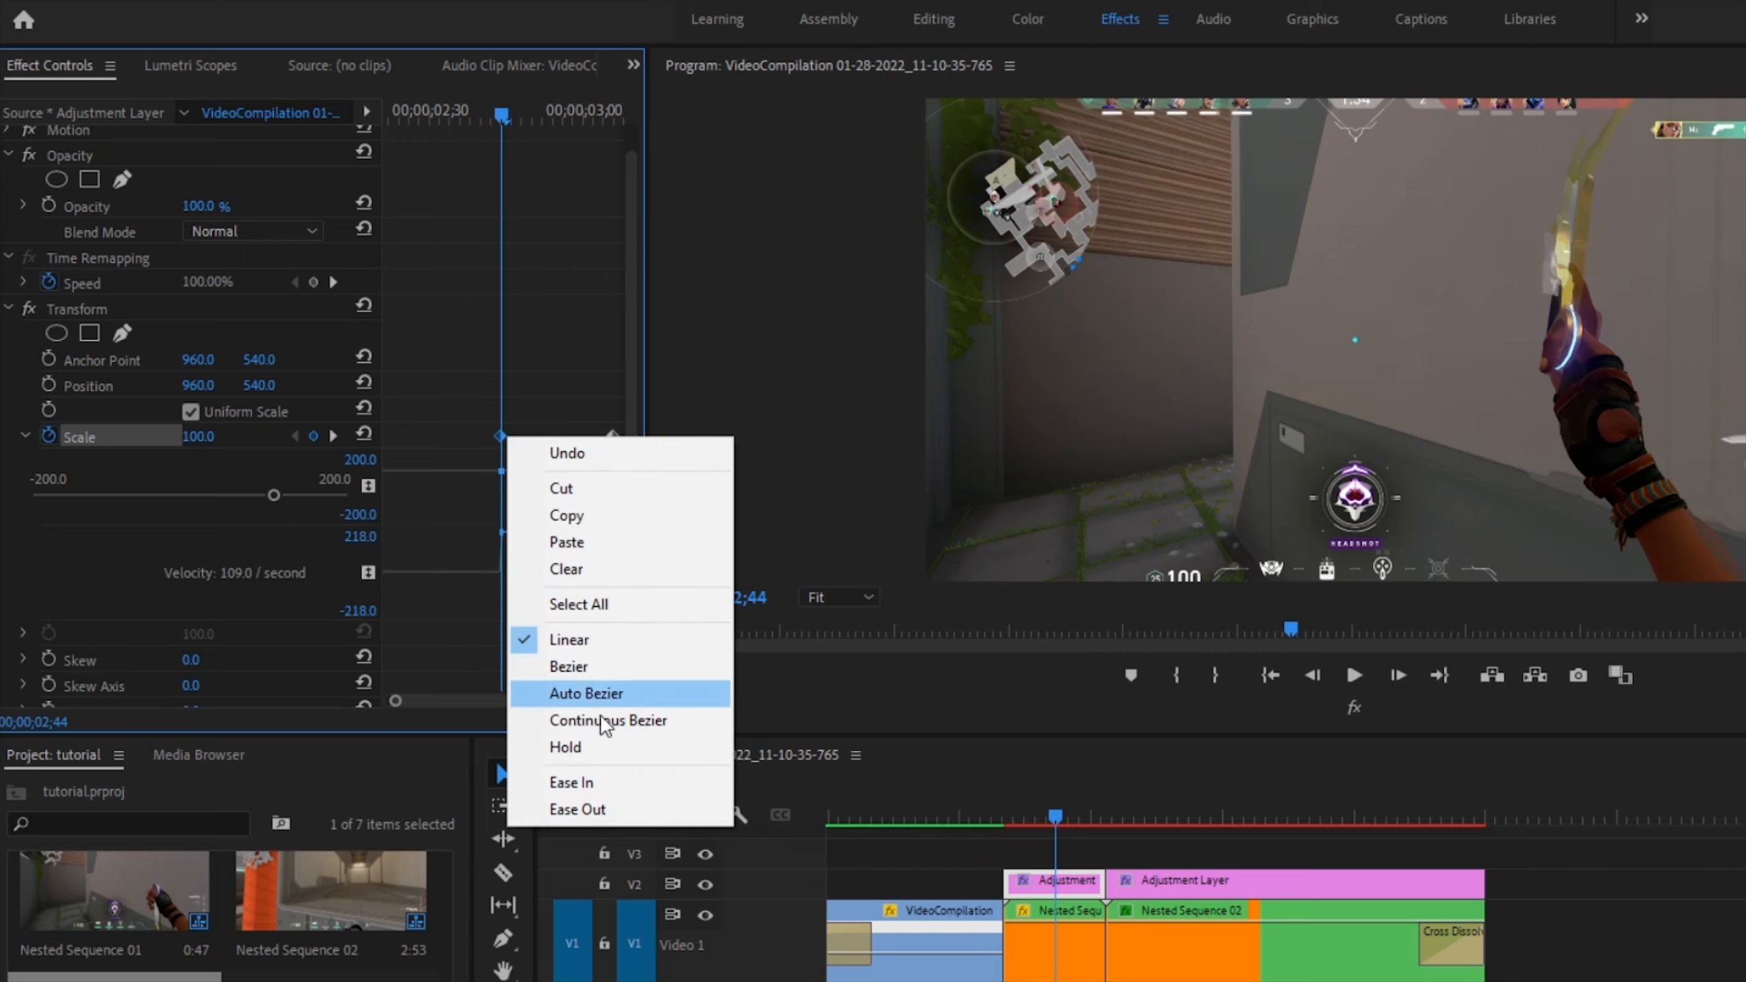
{"action": "left_click", "coordinate": [607, 677]}
{"action": "right_click", "coordinate": [613, 436]}
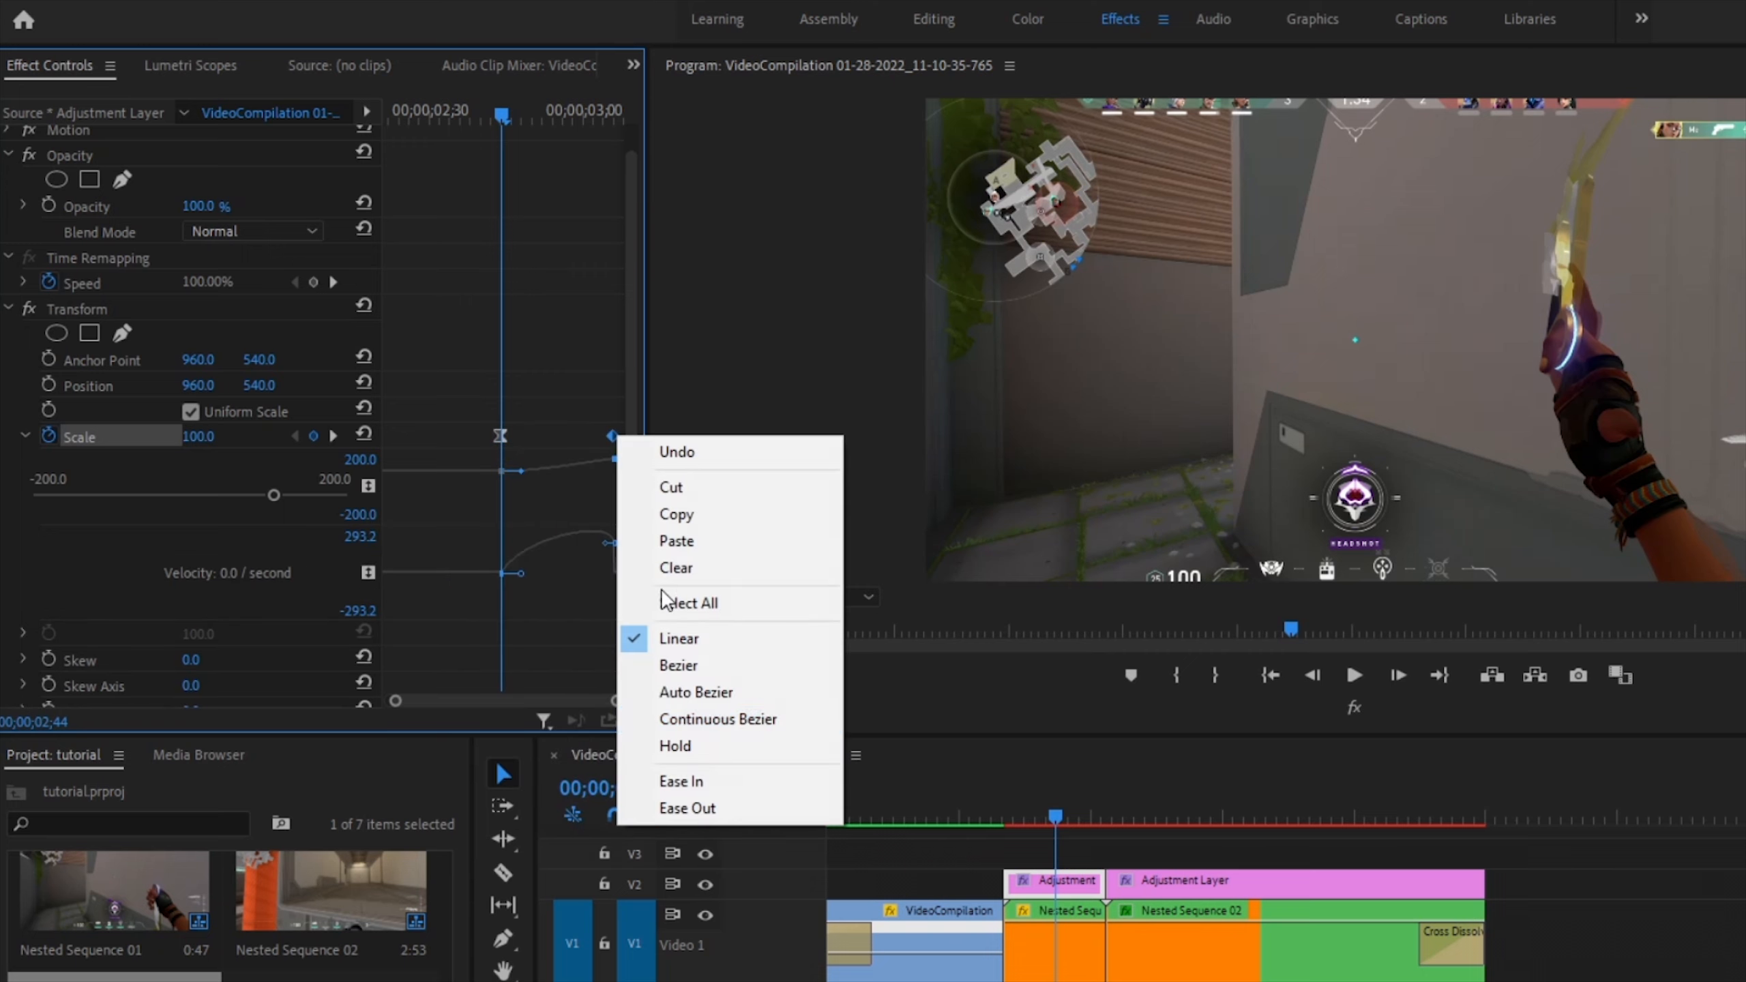
{"action": "left_click", "coordinate": [732, 747]}
- Reshape the first adjustment layer's Scale velocity curve so the zoom starts slowly and peaks sharply at the last keyframe
{"action": "scroll", "coordinate": [523, 488], "scroll_direction": "down", "scroll_amount": 2}
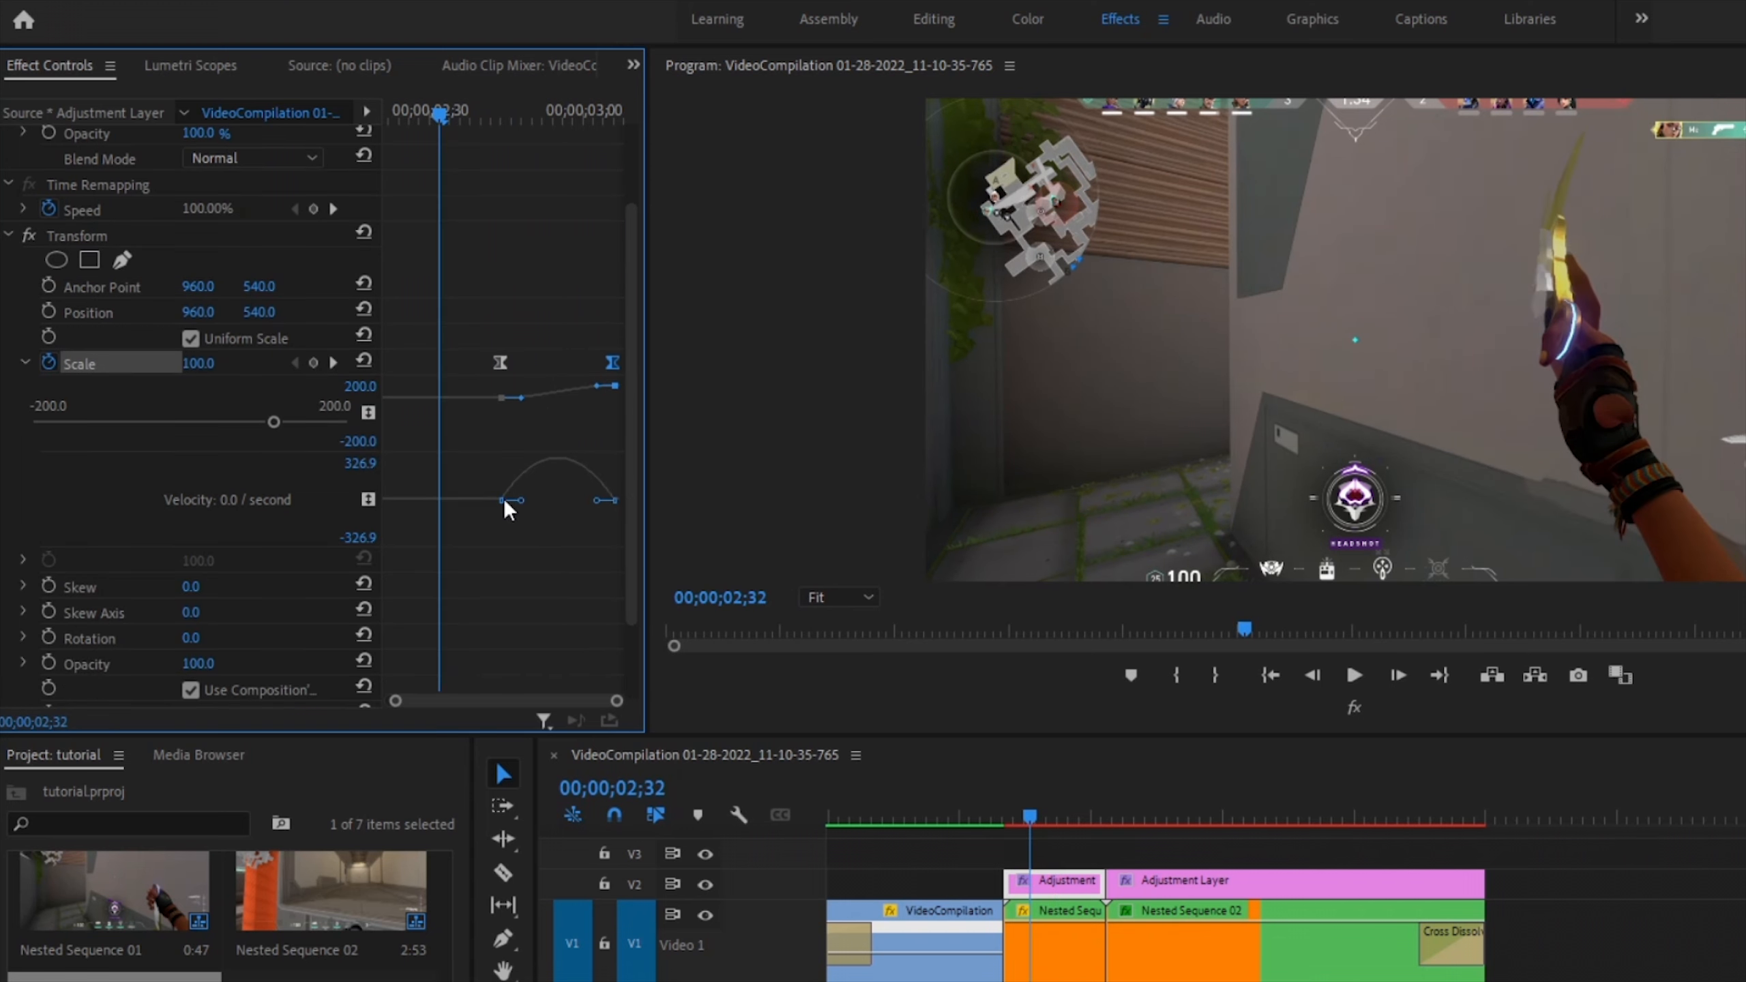
{"action": "left_click", "coordinate": [1141, 815]}
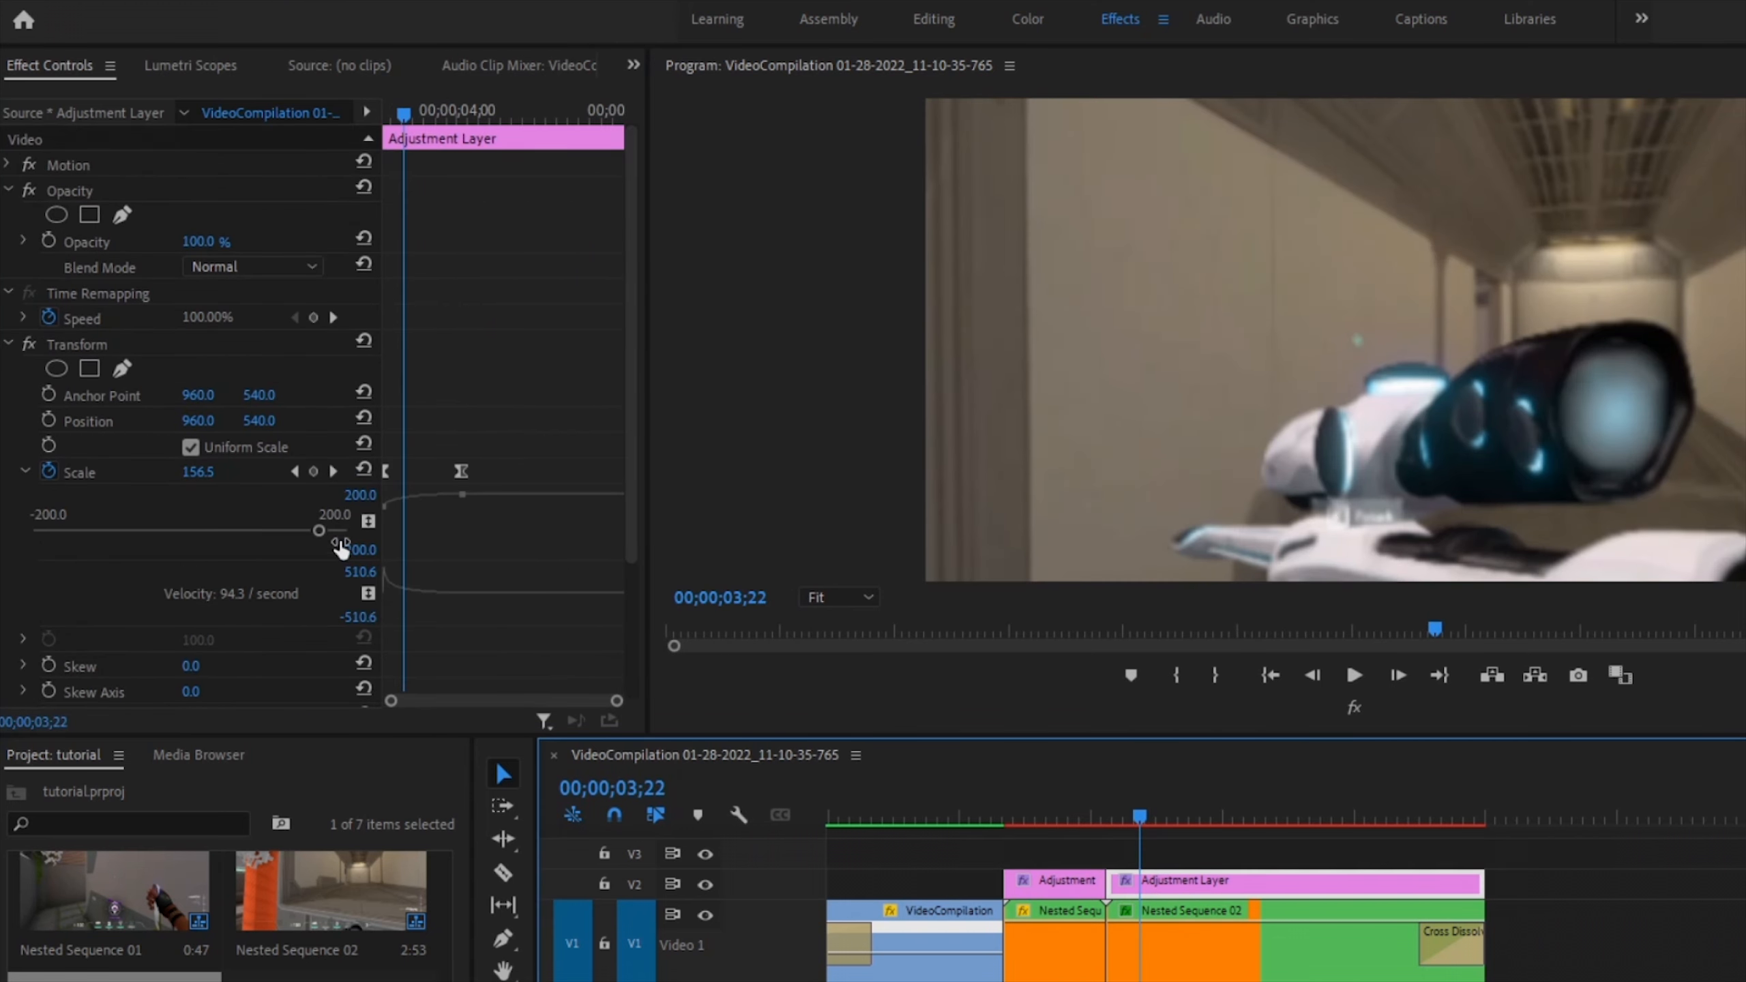
{"action": "left_click", "coordinate": [1047, 815]}
{"action": "left_click", "coordinate": [1064, 887]}
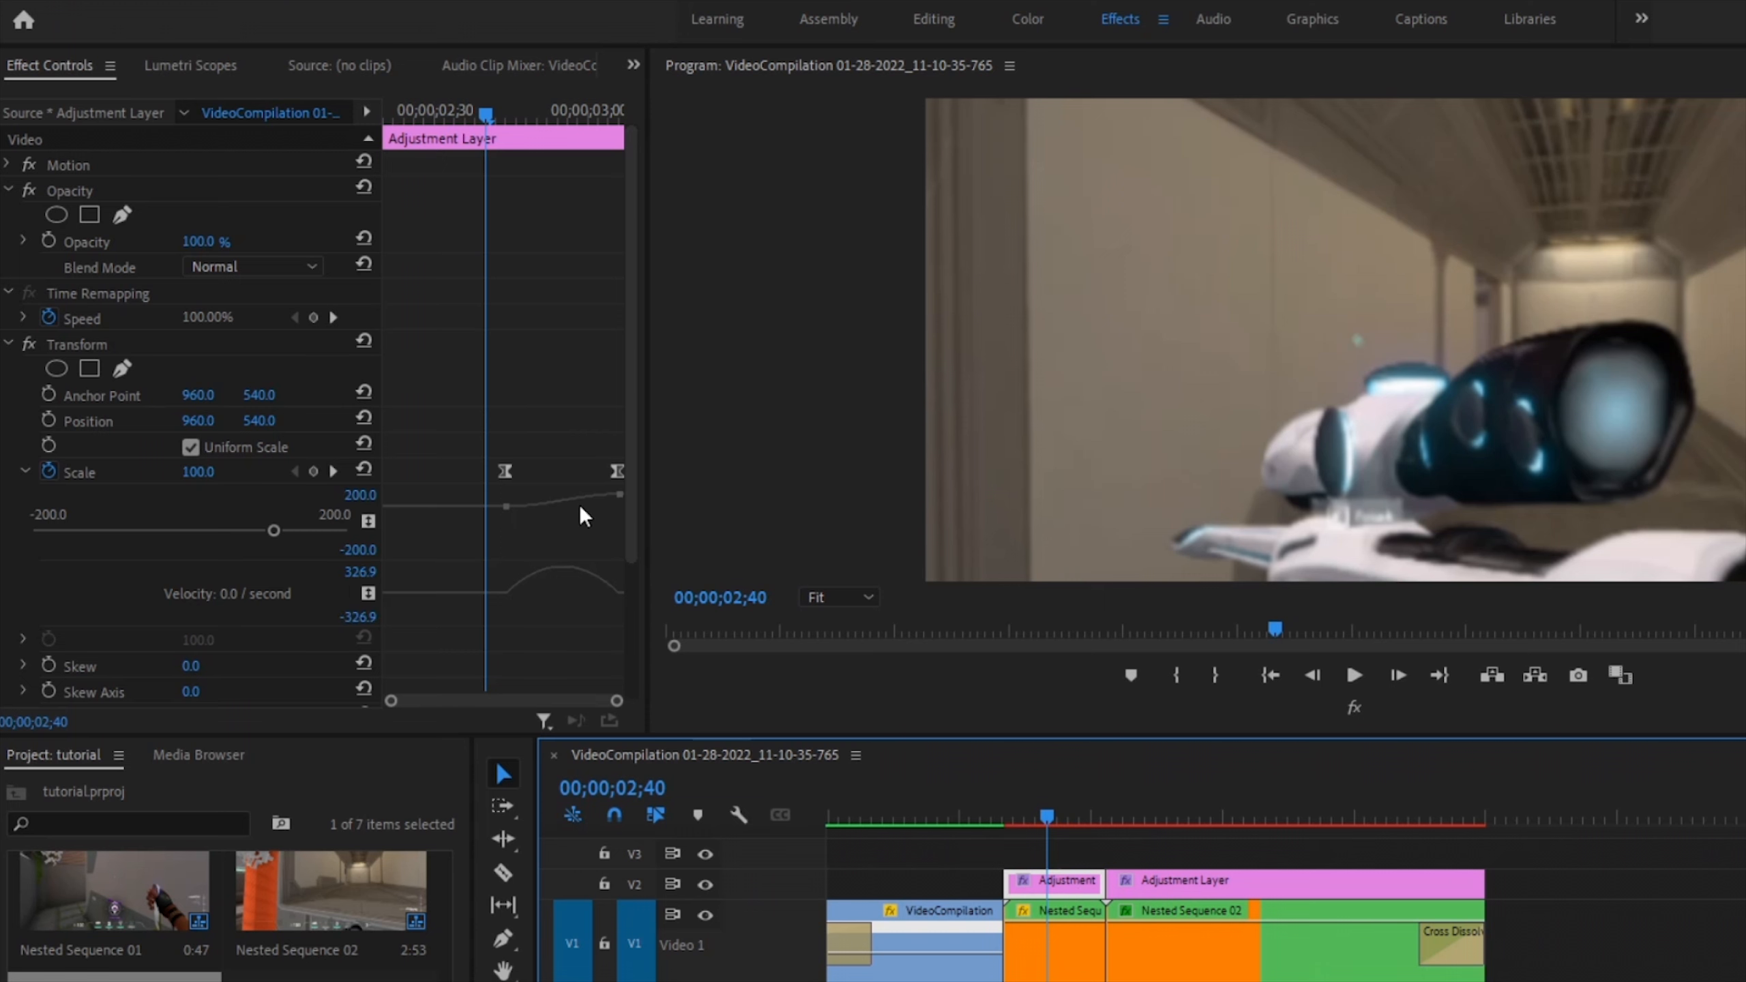
{"action": "left_click", "coordinate": [617, 473]}
{"action": "mouse_move", "coordinate": [603, 596]}
{"action": "left_mouse_down"}
{"action": "mouse_move", "coordinate": [537, 595]}
{"action": "mouse_move", "coordinate": [580, 595]}
{"action": "left_mouse_up"}
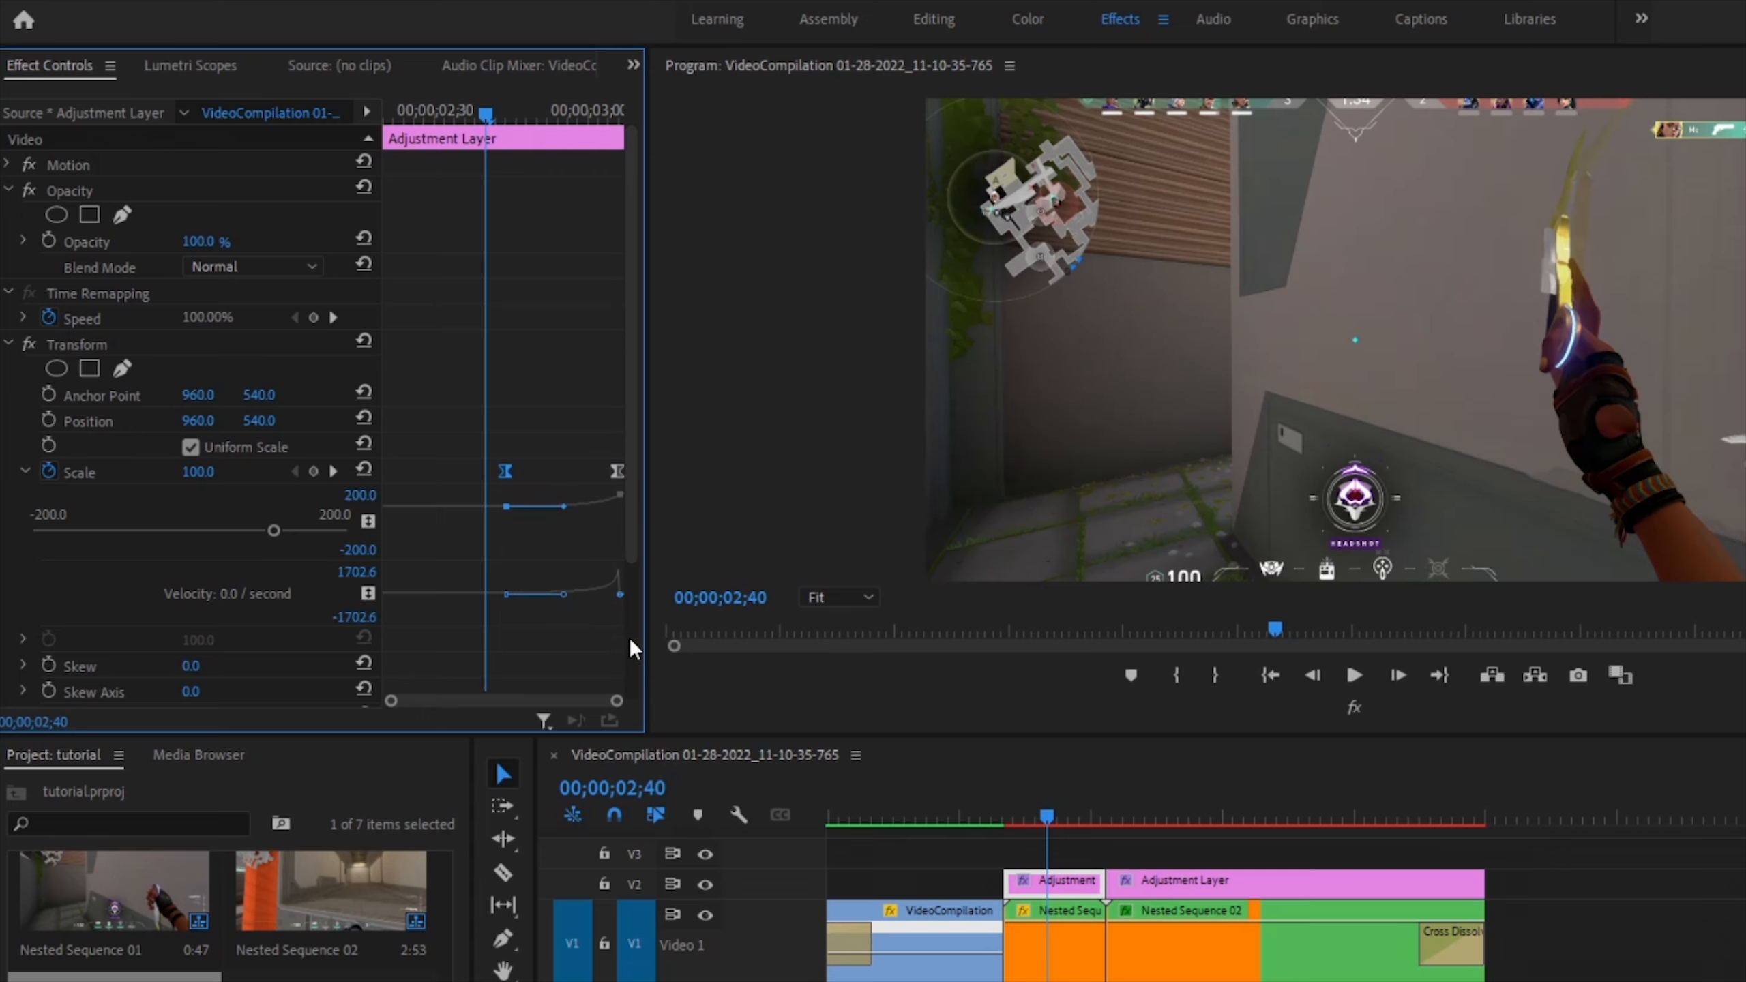
- Give the first layer's Transform its own shutter angle of 360 instead of the composition's, and play the sequence from 00;00;02;10
{"action": "scroll", "coordinate": [630, 641], "scroll_direction": "down", "scroll_amount": 2}
{"action": "left_click_drag", "start_coordinate": [980, 819], "coordinate": [984, 788]}
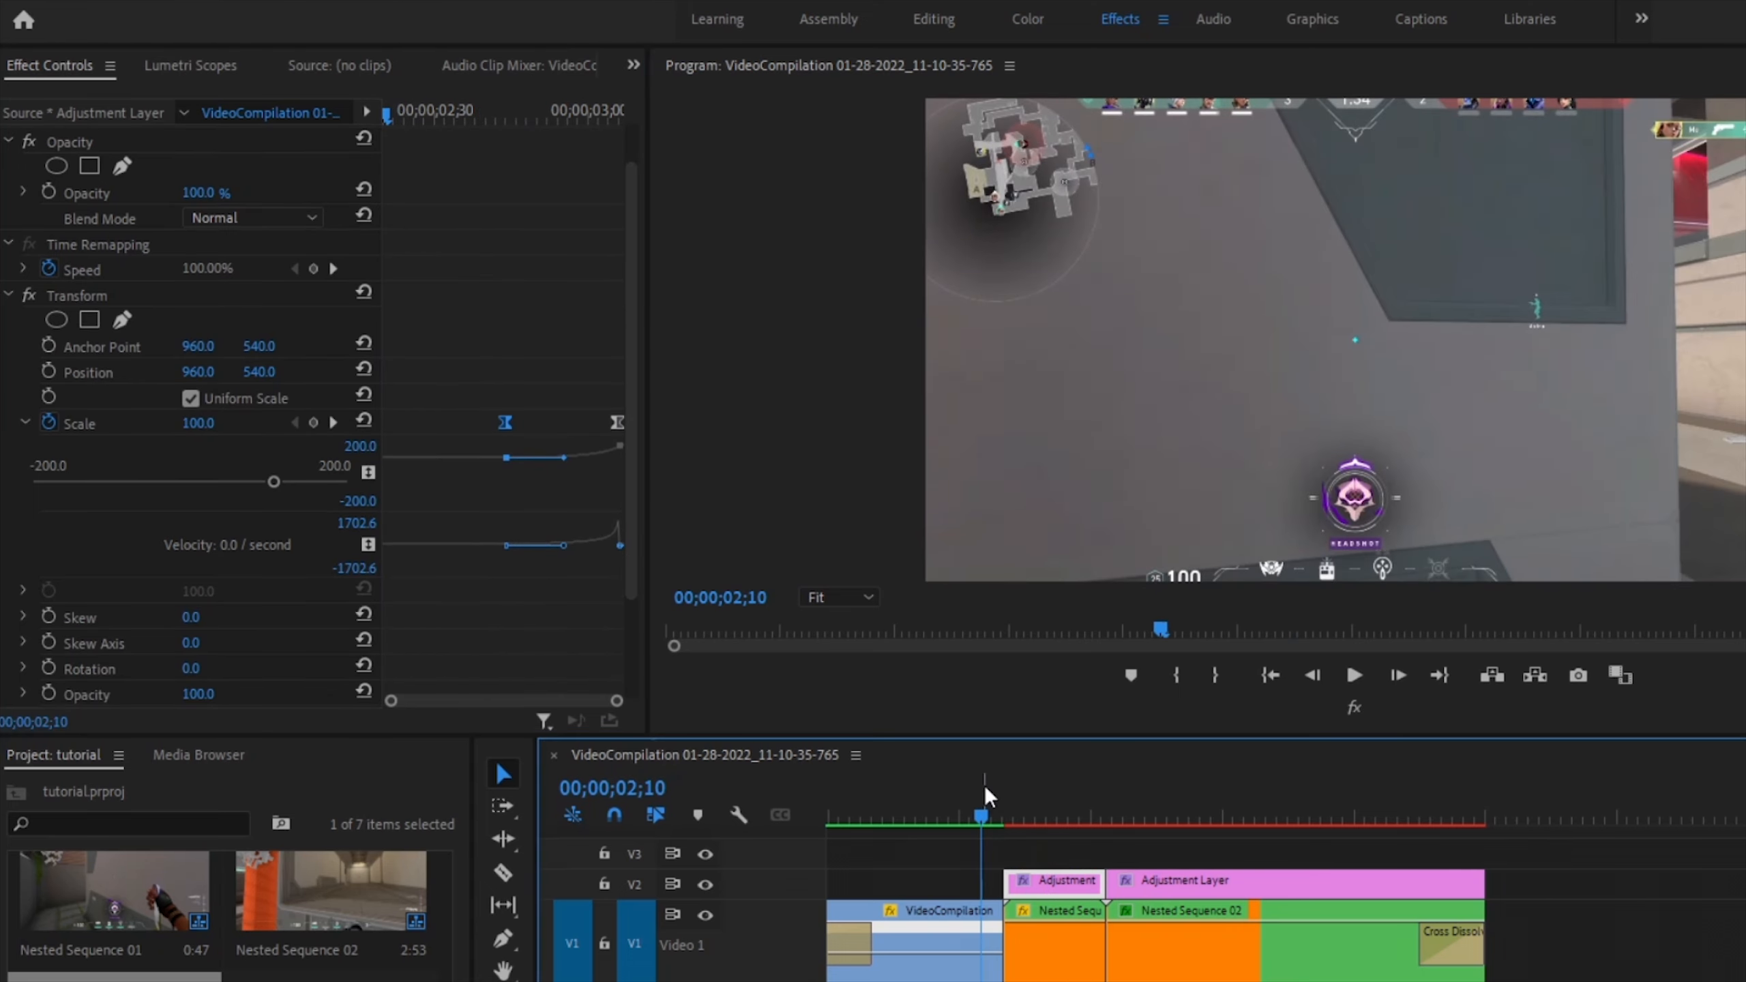
{"action": "key", "text": "space"}
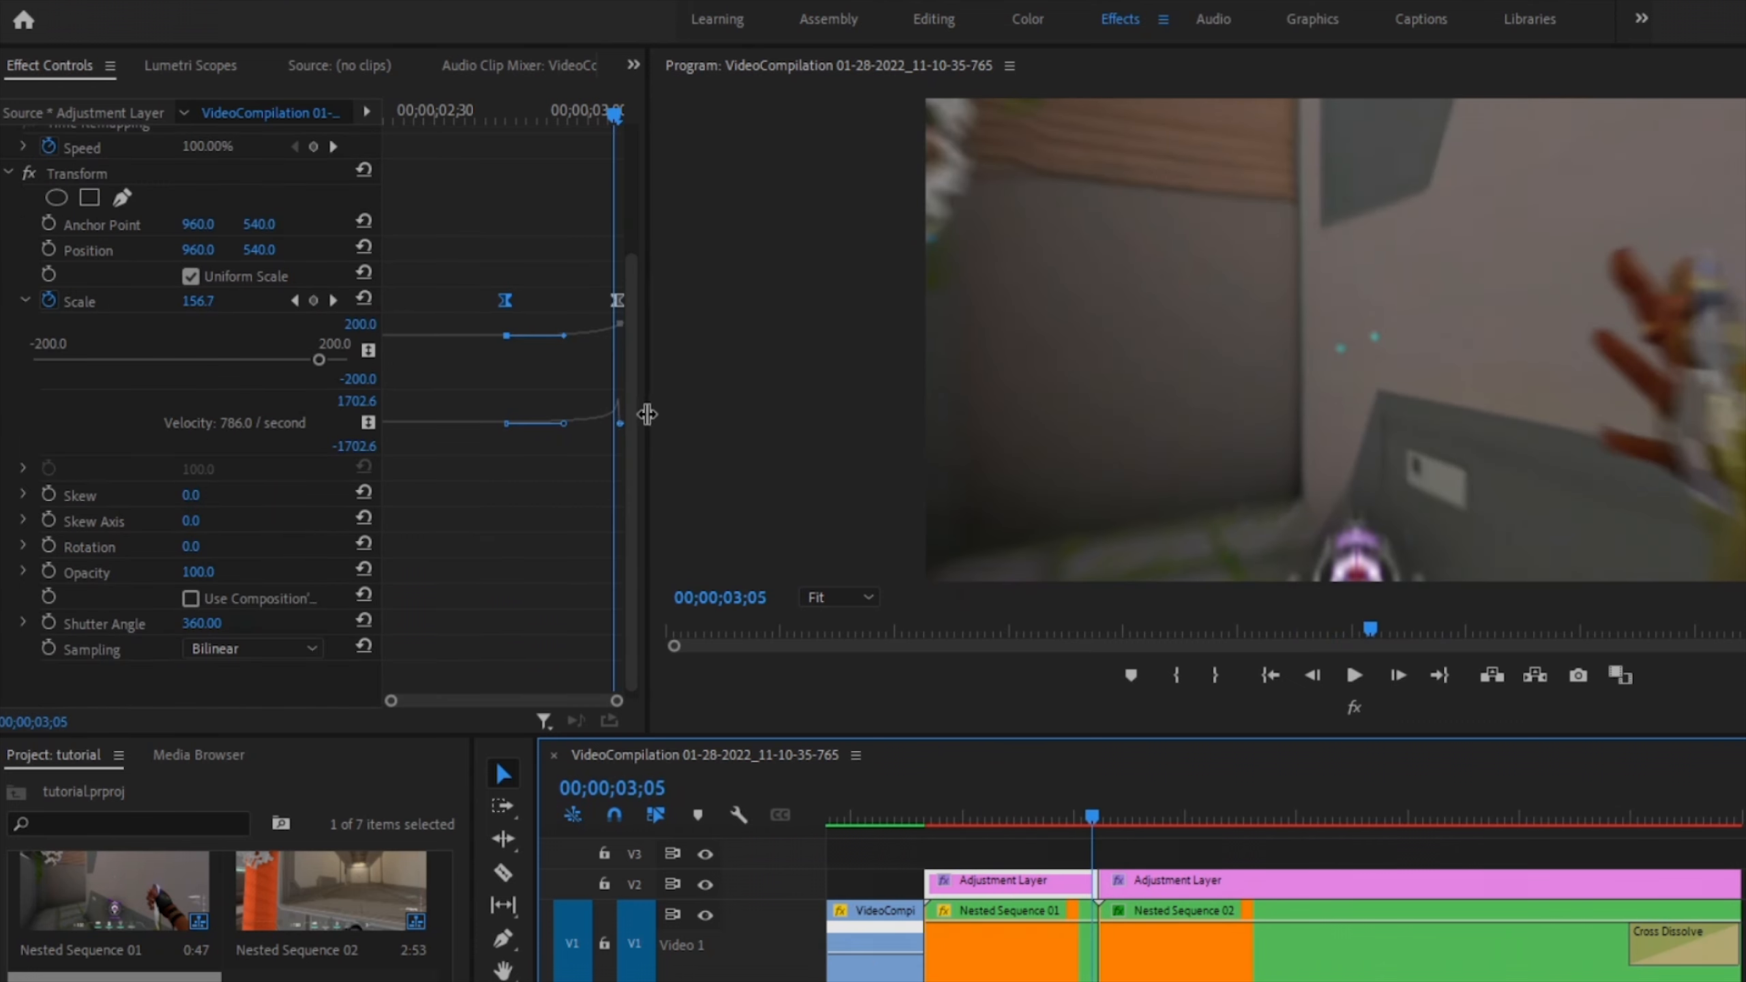
- Move the first layer's last Scale keyframe to its very last frame, return the playhead to 00;00;02;08 and deselect the clips
{"action": "key", "text": "Left"}
{"action": "key", "text": "Left"}
{"action": "key", "text": "Left"}
{"action": "left_click_drag", "start_coordinate": [618, 300], "coordinate": [629, 301]}
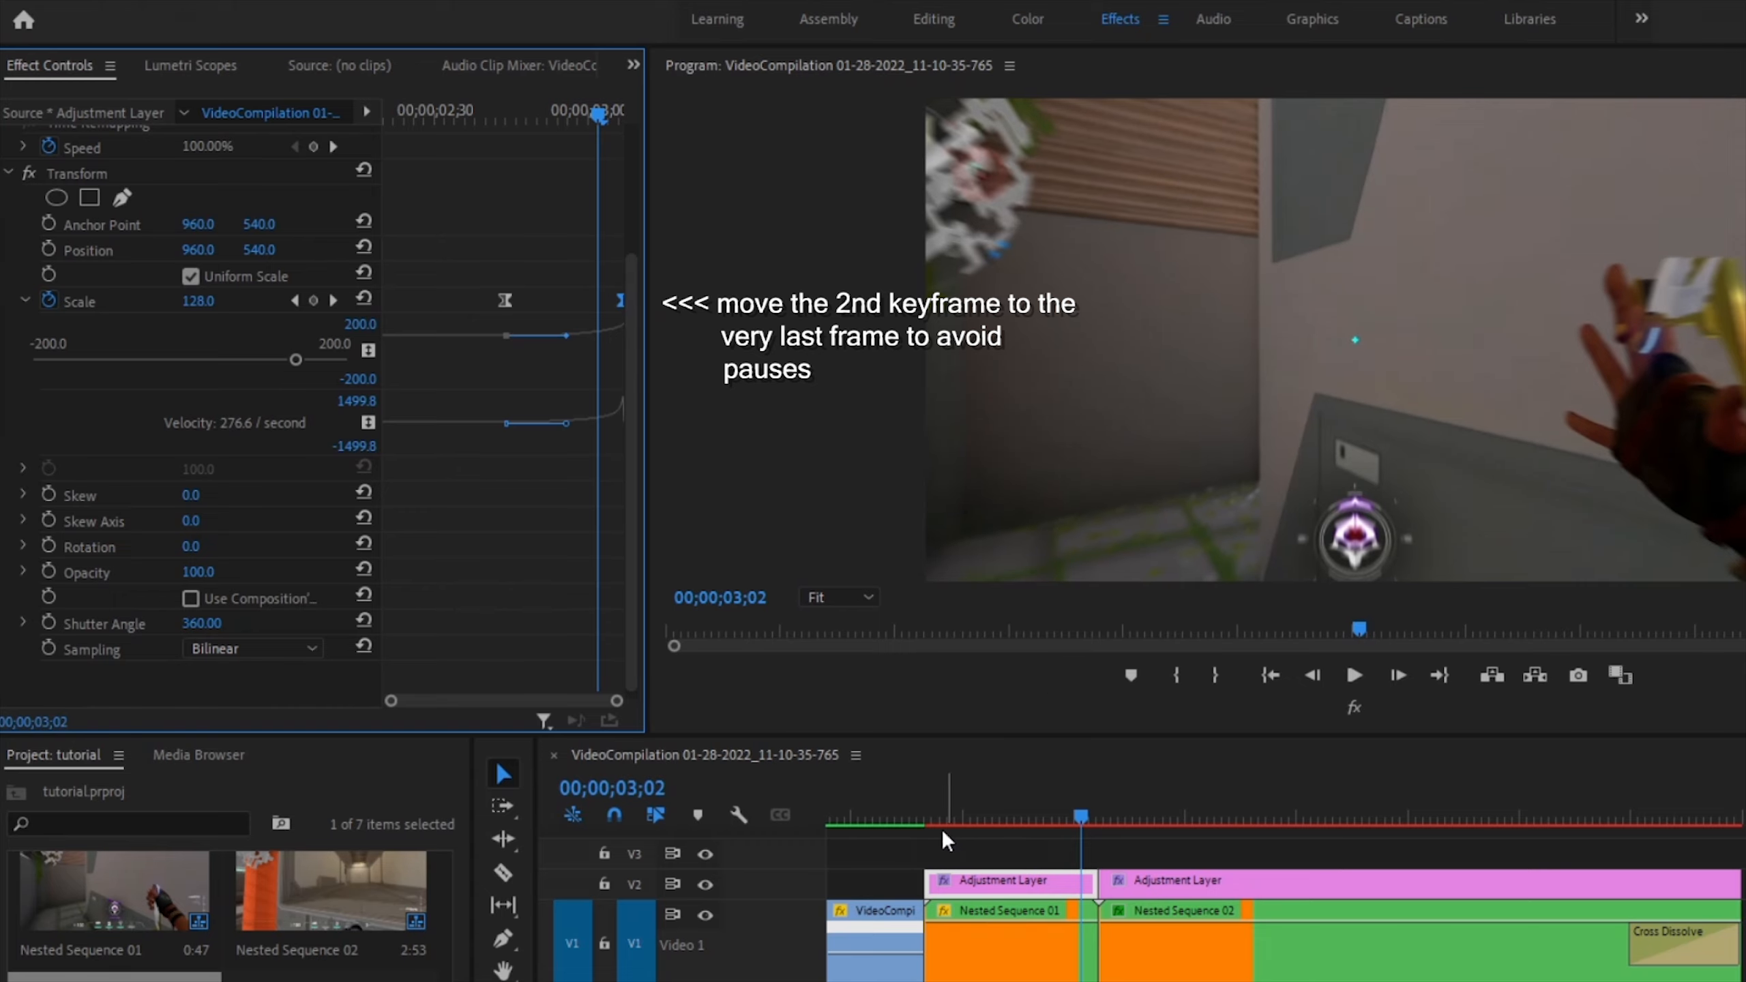
{"action": "left_click", "coordinate": [881, 817]}
{"action": "scroll", "coordinate": [1105, 853], "scroll_direction": "down", "scroll_amount": 3}
{"action": "left_click", "coordinate": [1103, 844]}
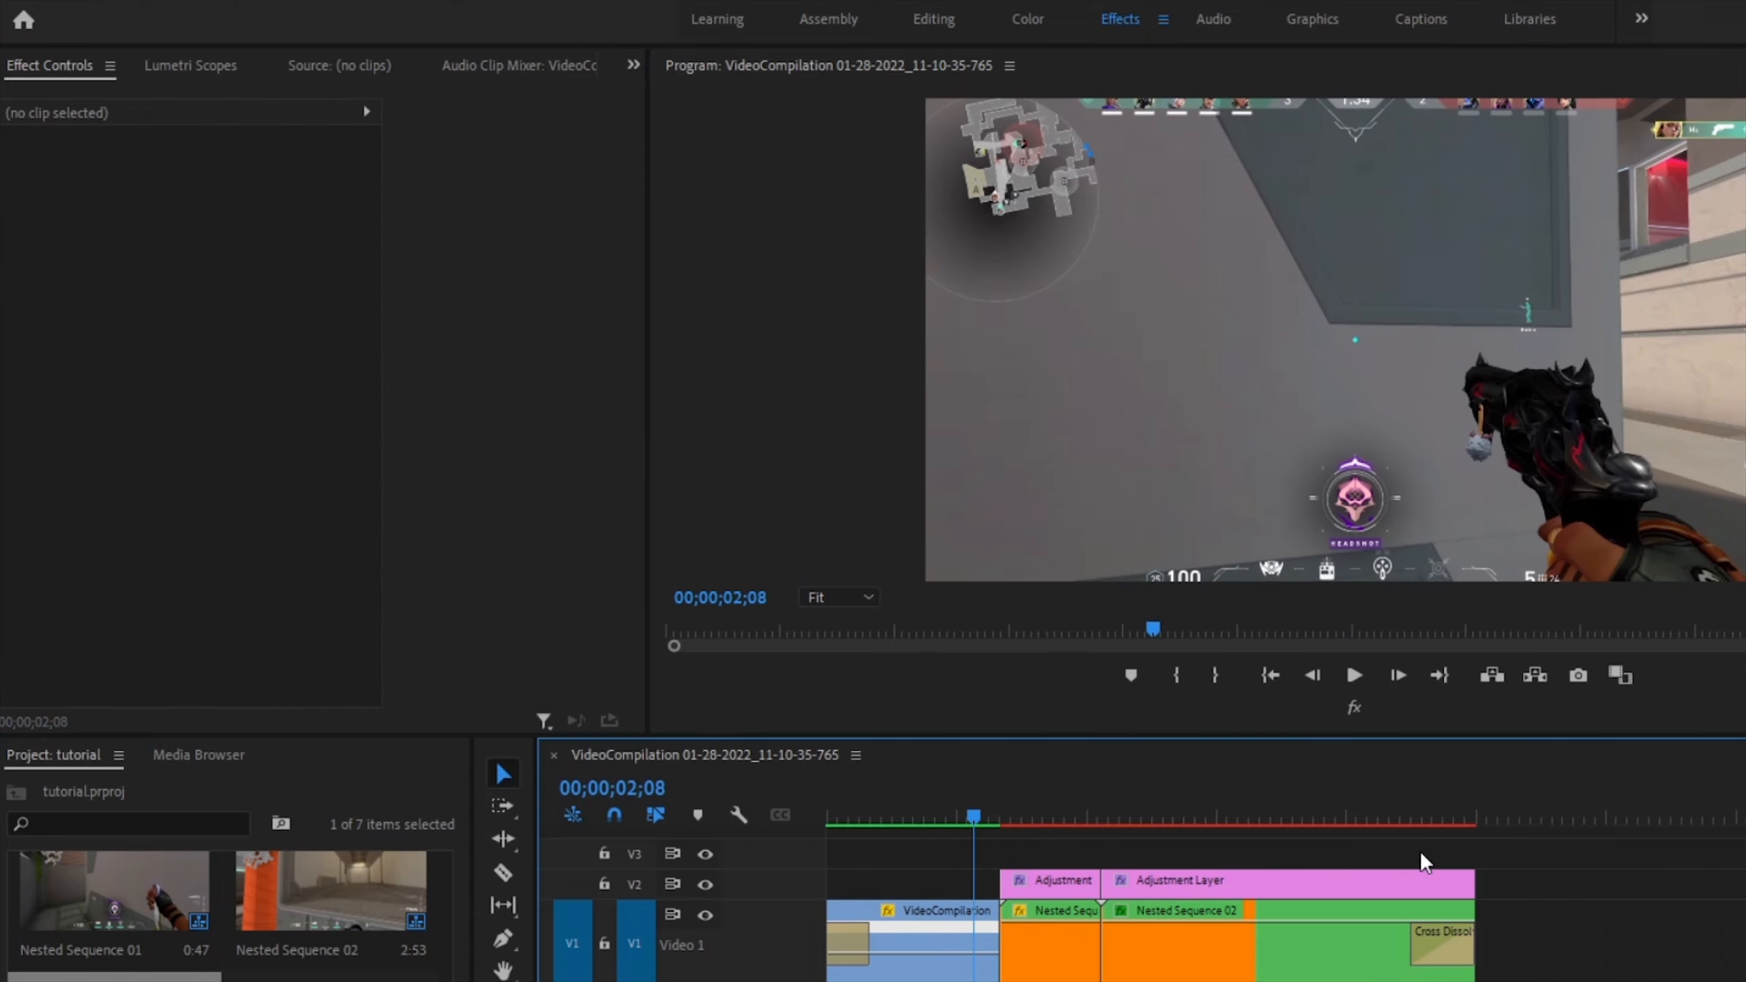